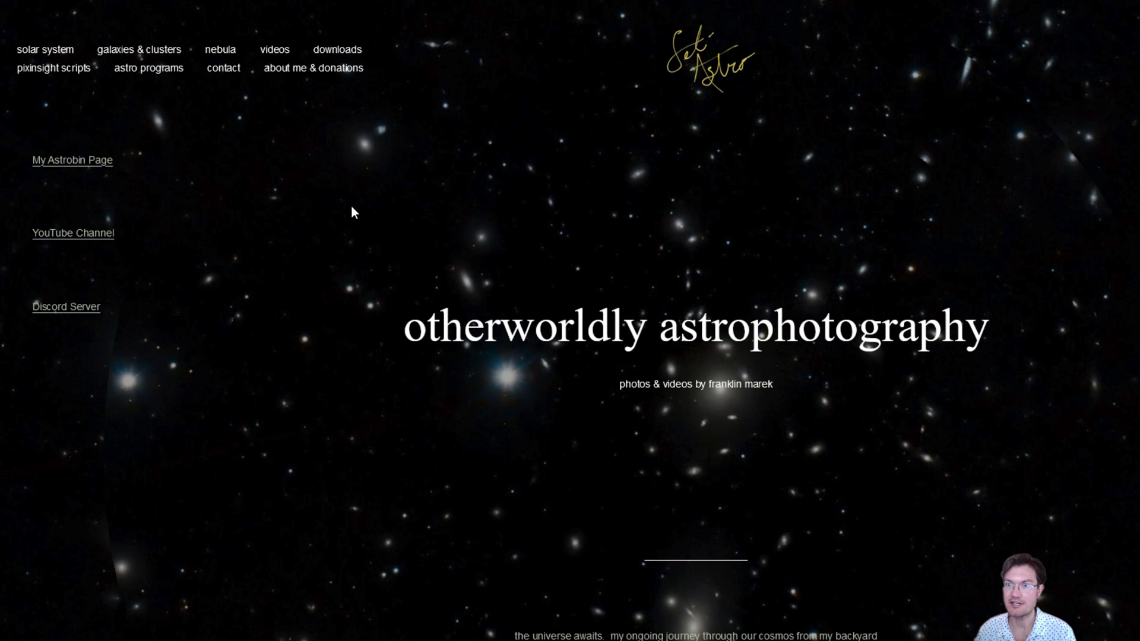
# Go from setiastro.com's Seti Astro's Suite page to the GitHub releases for version 2.9.4.
pyautogui.moveTo(145, 71)
pyautogui.click(144, 105)
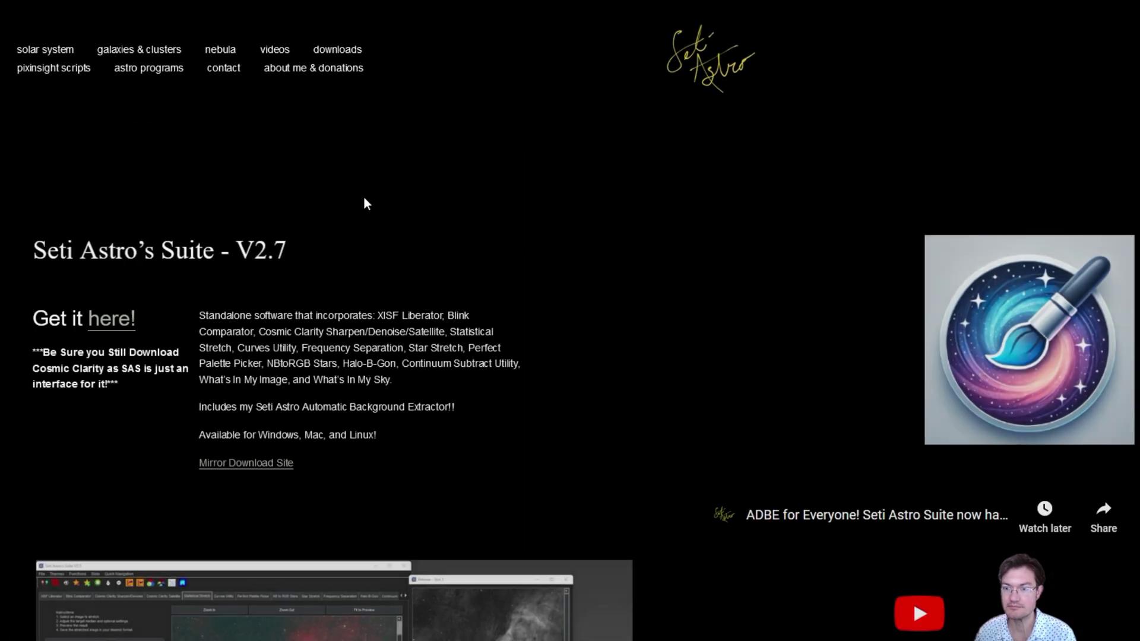
pyautogui.click(116, 319)
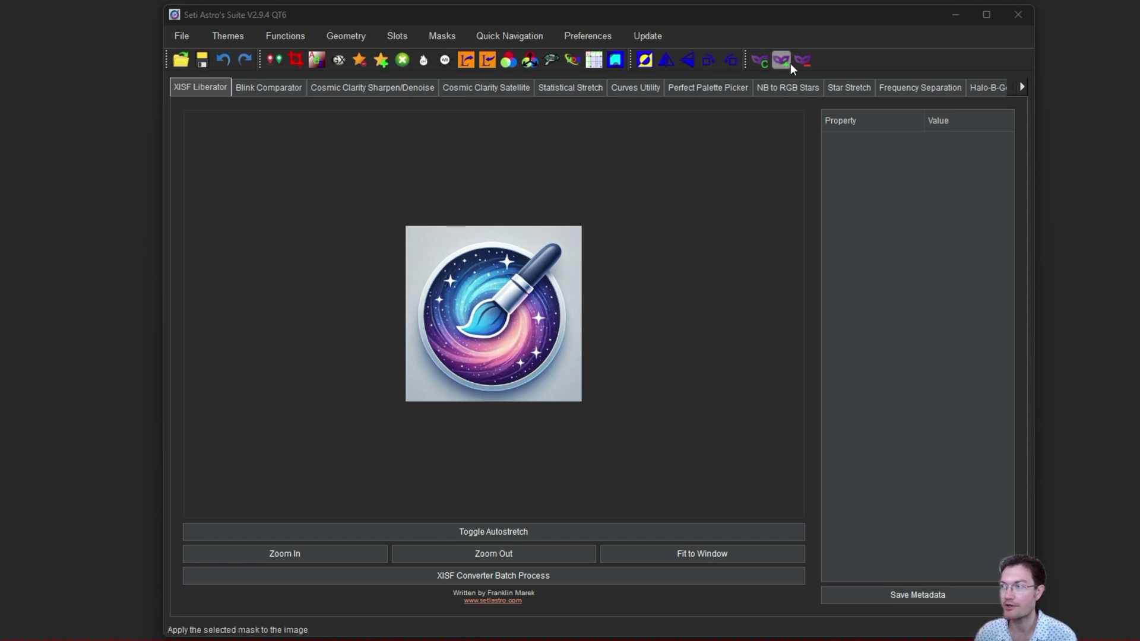
# Browse the Geometry and Masks menus without choosing any option.
pyautogui.click(332, 39)
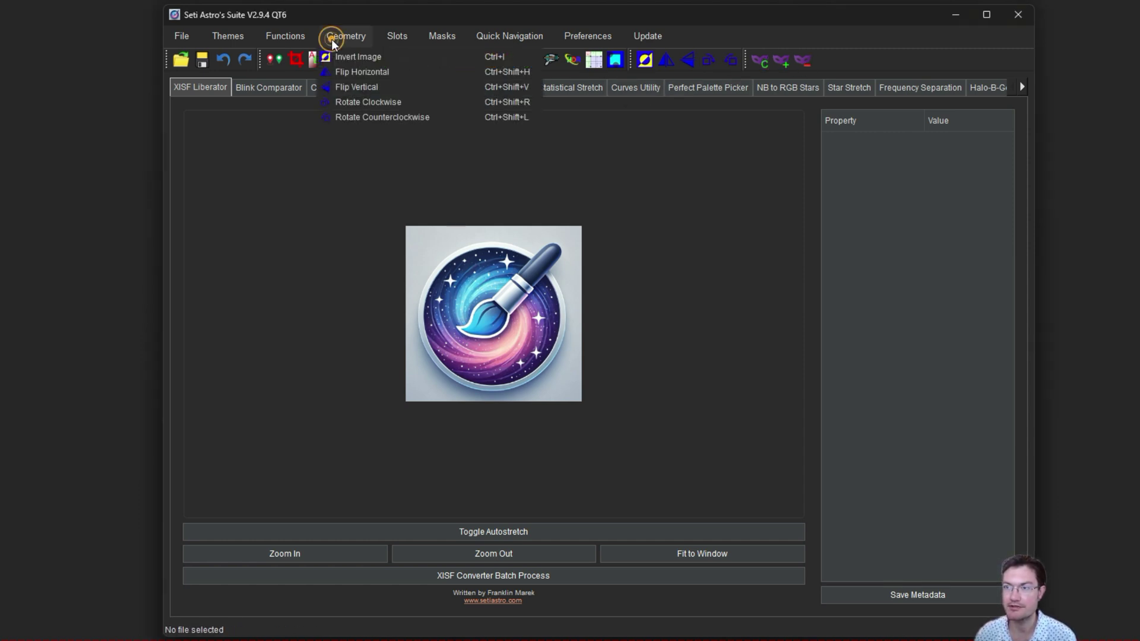
pyautogui.moveTo(462, 42)
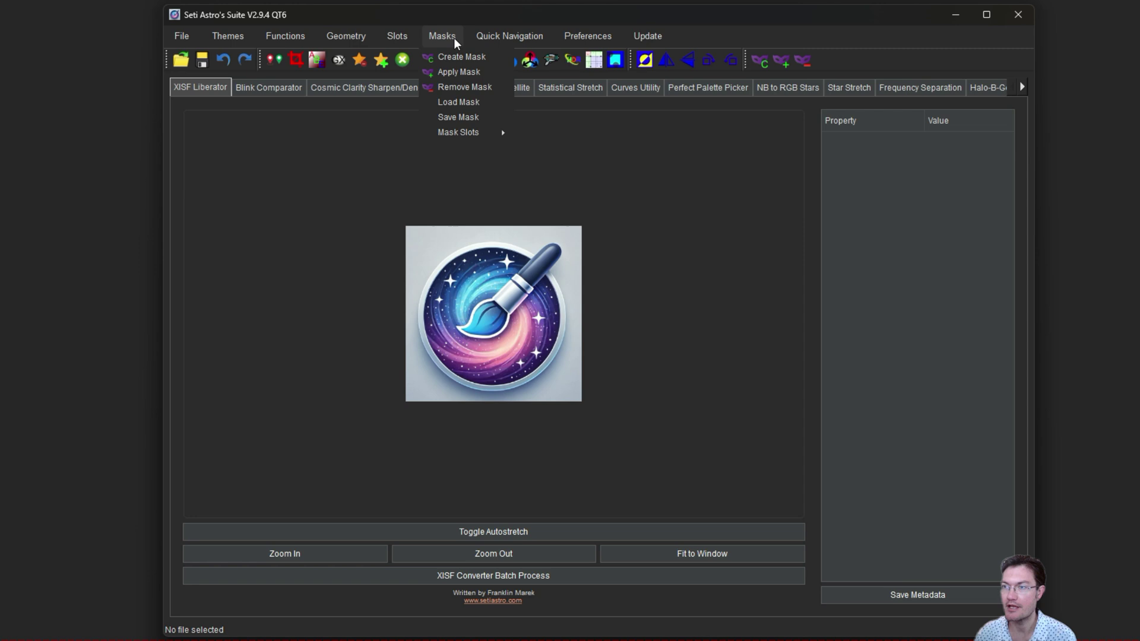
pyautogui.click(315, 286)
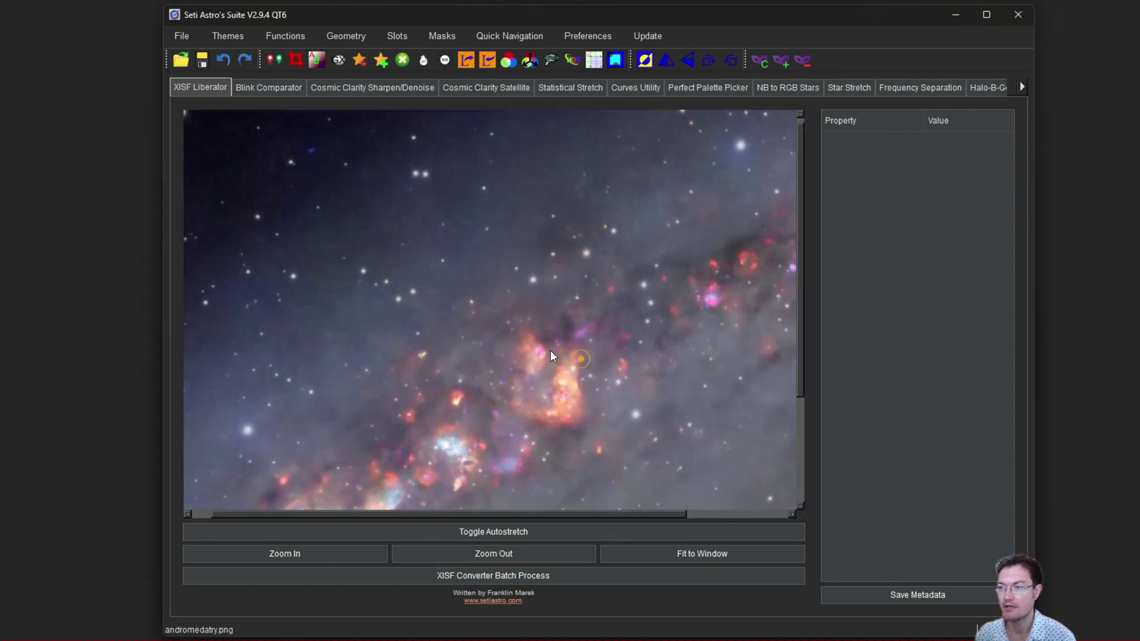
# Pan the galaxy image and switch the view to Slot 0.
pyautogui.moveTo(551, 350); pyautogui.dragTo(545, 347)
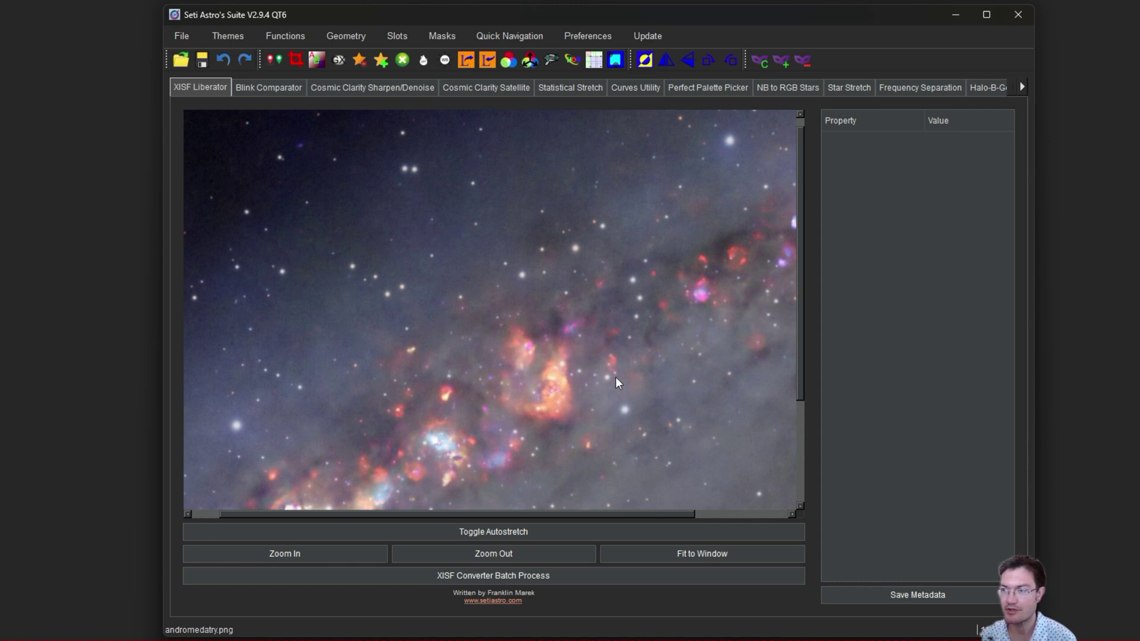
pyautogui.moveTo(583, 378)
pyautogui.mouseDown()
pyautogui.moveTo(555, 344)
pyautogui.moveTo(579, 385)
pyautogui.mouseUp()
pyautogui.click(393, 34)
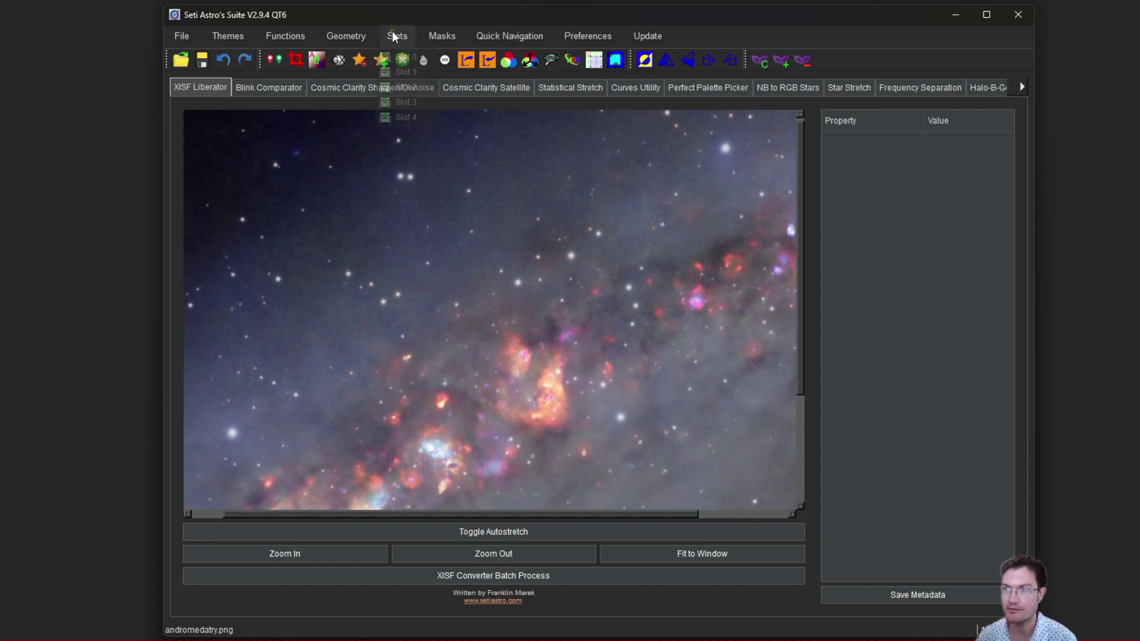
pyautogui.click(404, 57)
pyautogui.moveTo(586, 331); pyautogui.dragTo(536, 400)
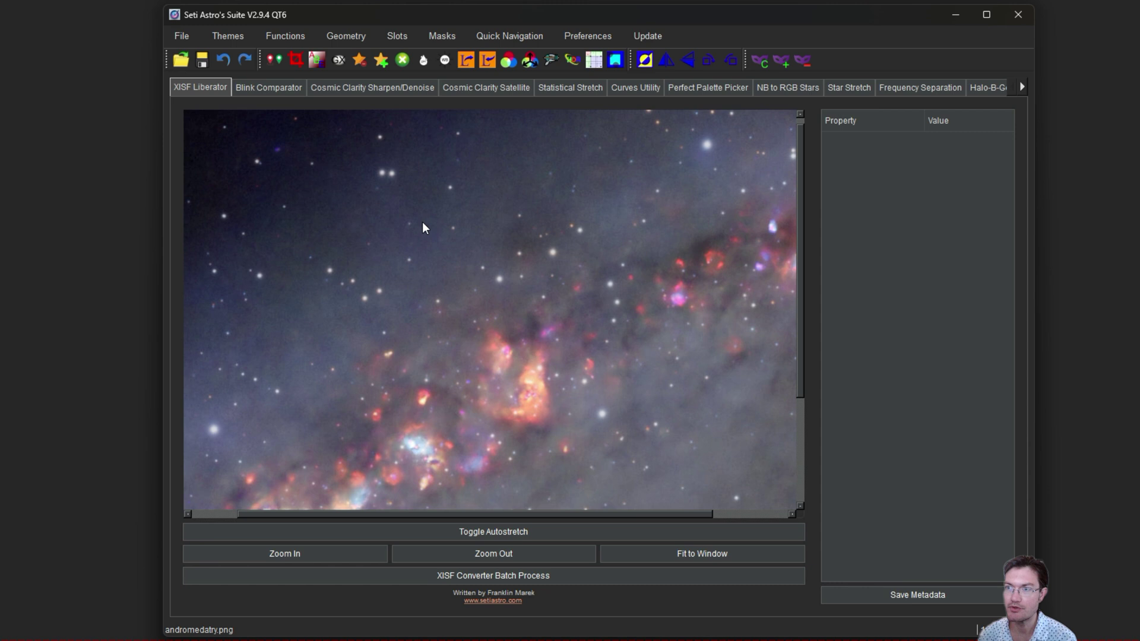
pyautogui.moveTo(436, 302); pyautogui.dragTo(436, 330)
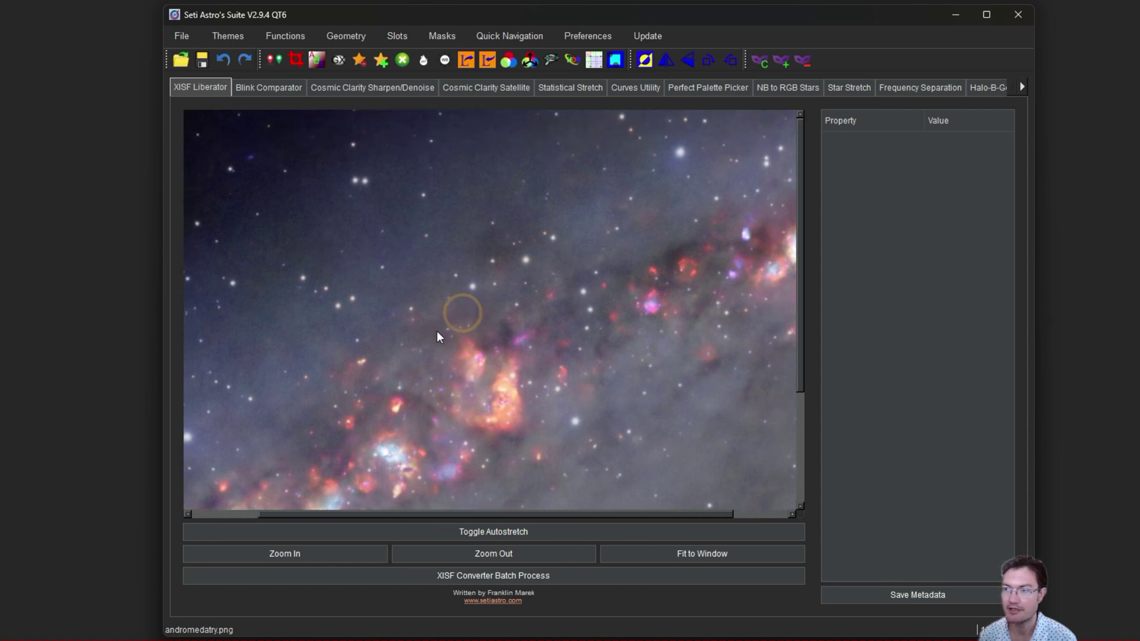
# In the Copy Slot dialog, keep Image as both the source and target type.
pyautogui.click(273, 61)
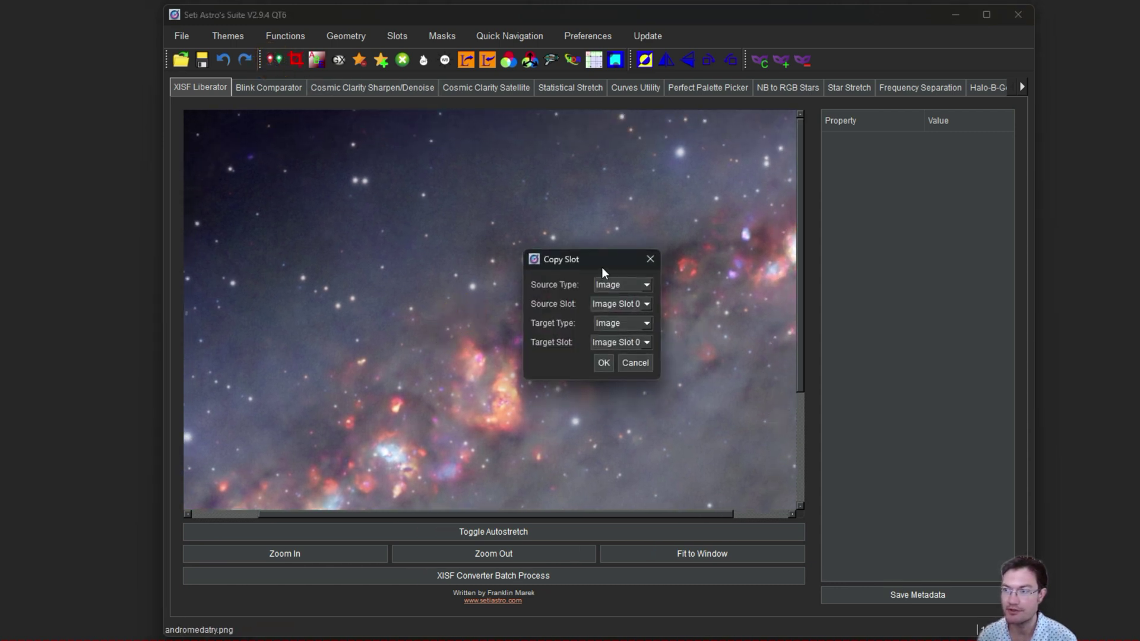
pyautogui.moveTo(599, 266); pyautogui.dragTo(538, 208)
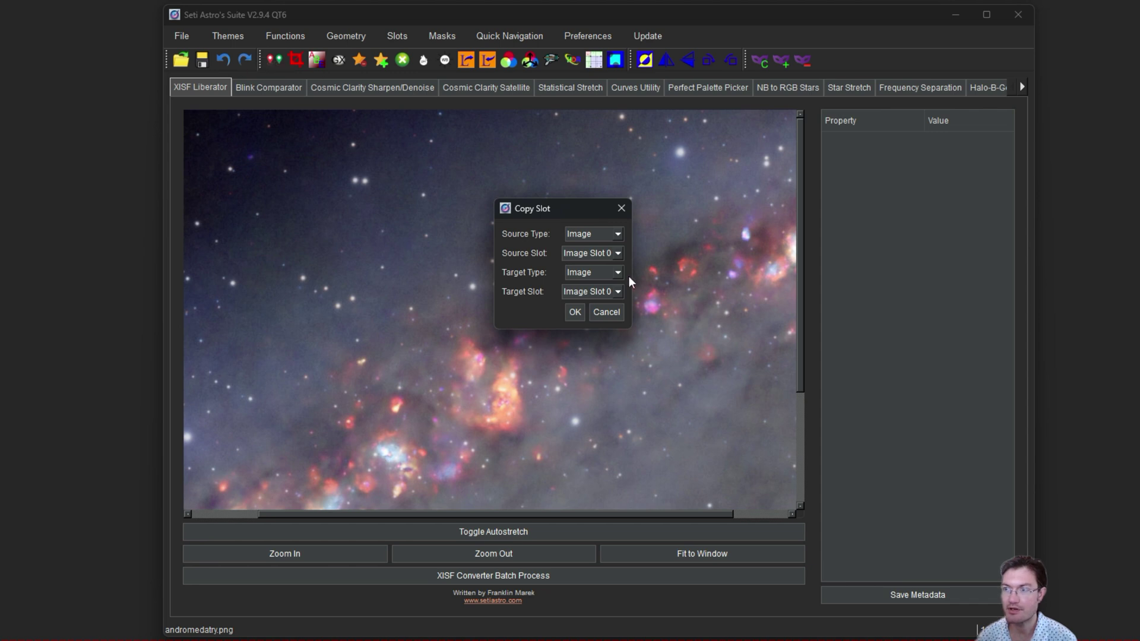
pyautogui.click(582, 246)
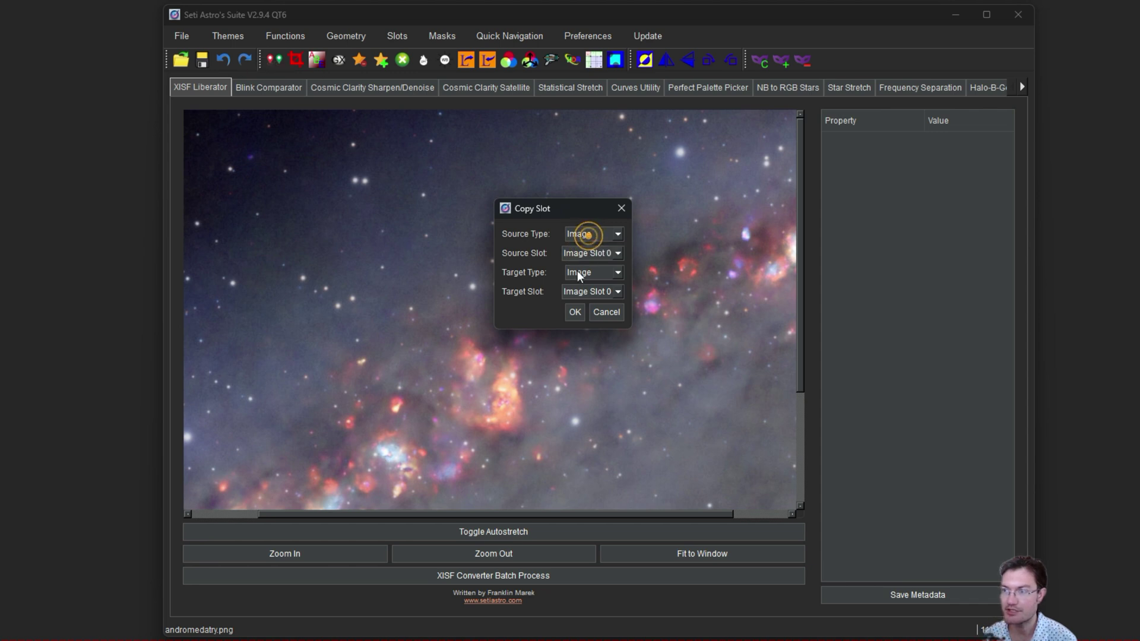
pyautogui.click(578, 272)
pyautogui.click(577, 284)
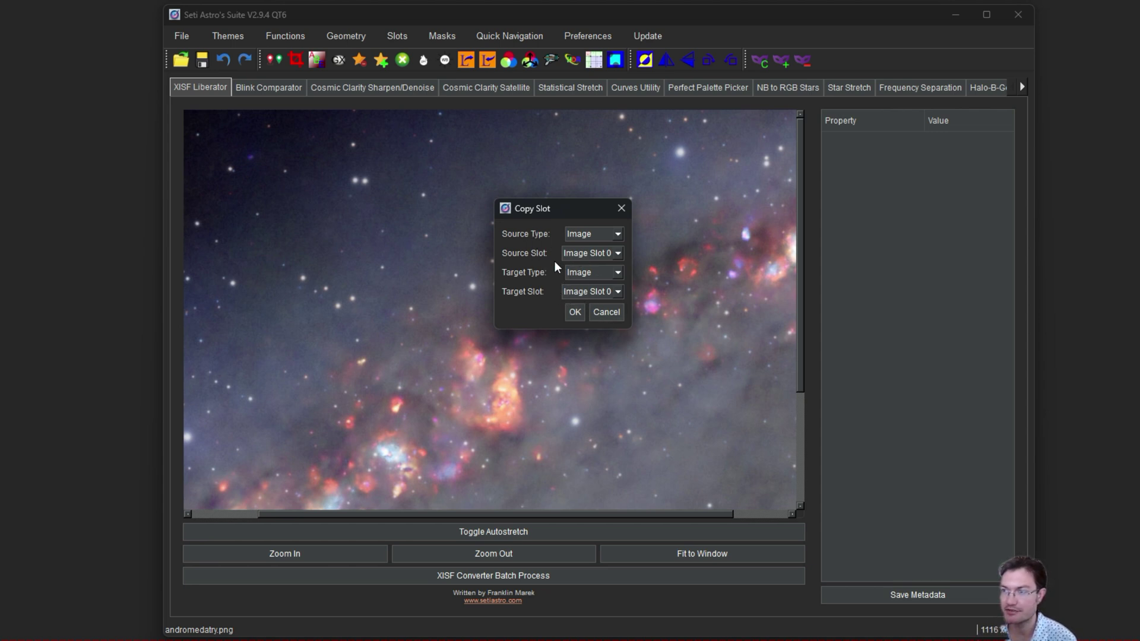
pyautogui.moveTo(520, 212)
pyautogui.mouseDown()
pyautogui.moveTo(532, 194)
pyautogui.moveTo(511, 214)
pyautogui.mouseUp()
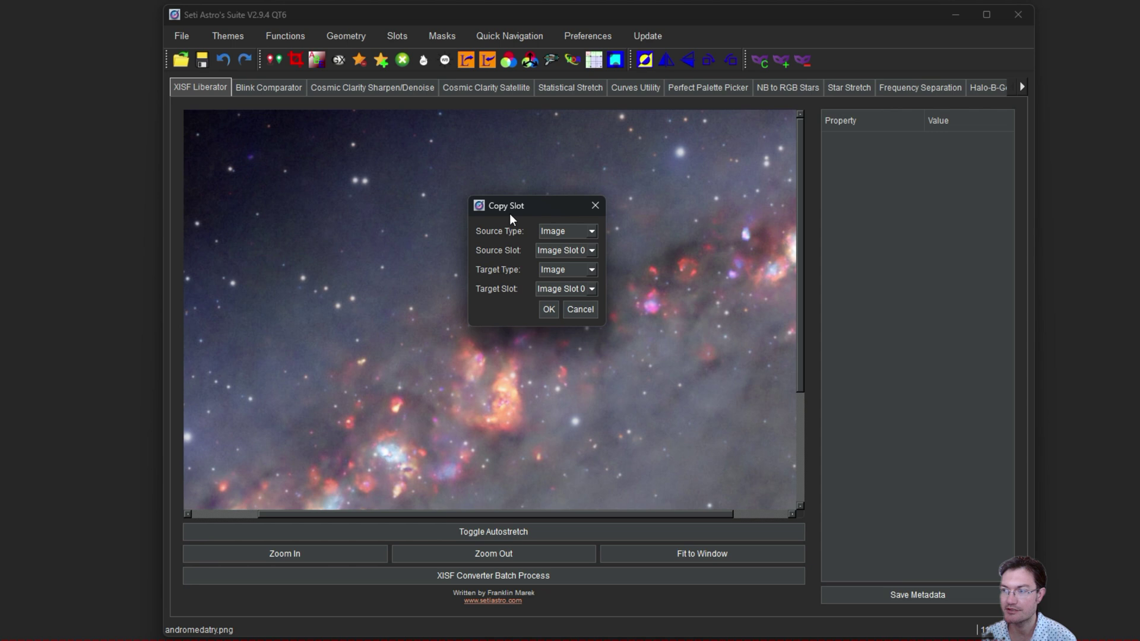
# Close the Copy Slot dialog and look through the Slots and Mask Slots lists.
pyautogui.click(596, 204)
pyautogui.click(404, 38)
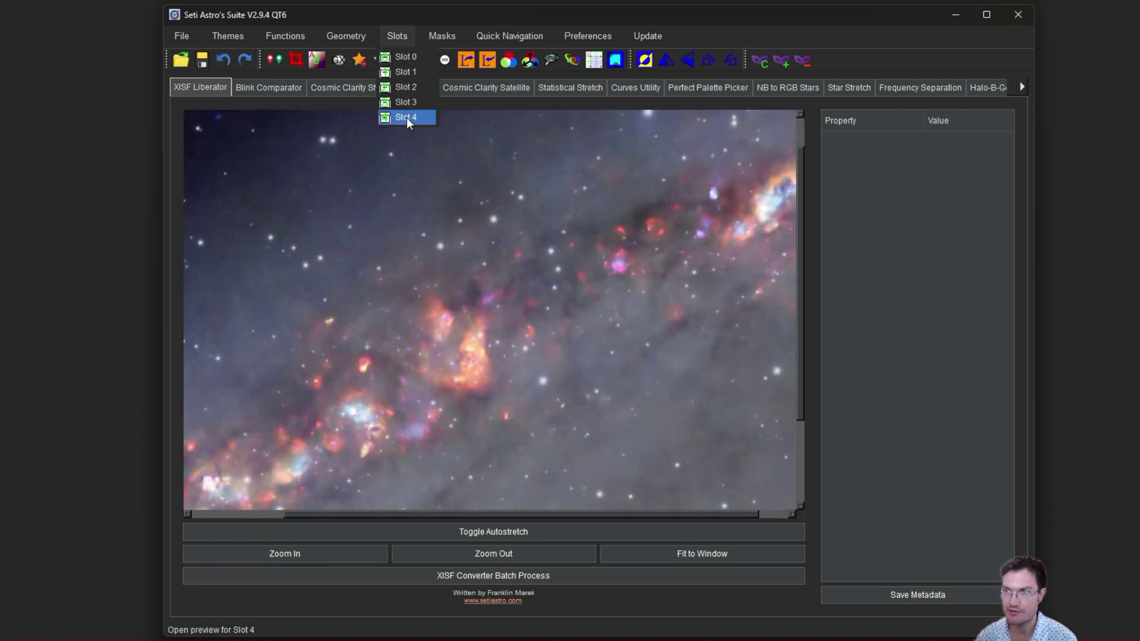
pyautogui.moveTo(443, 36)
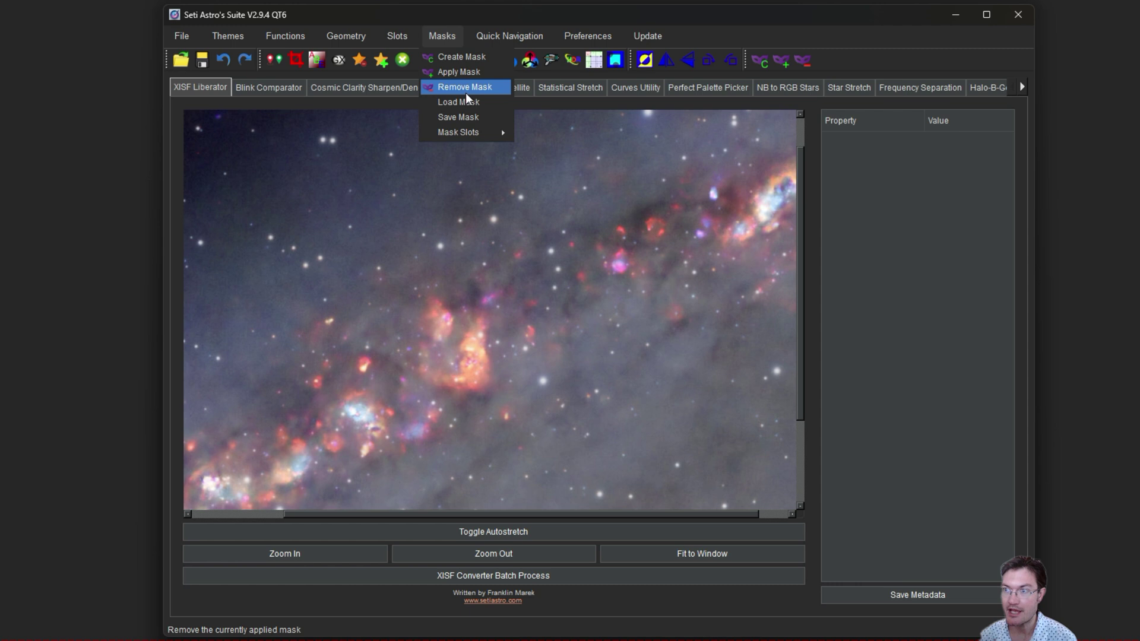
pyautogui.moveTo(473, 133)
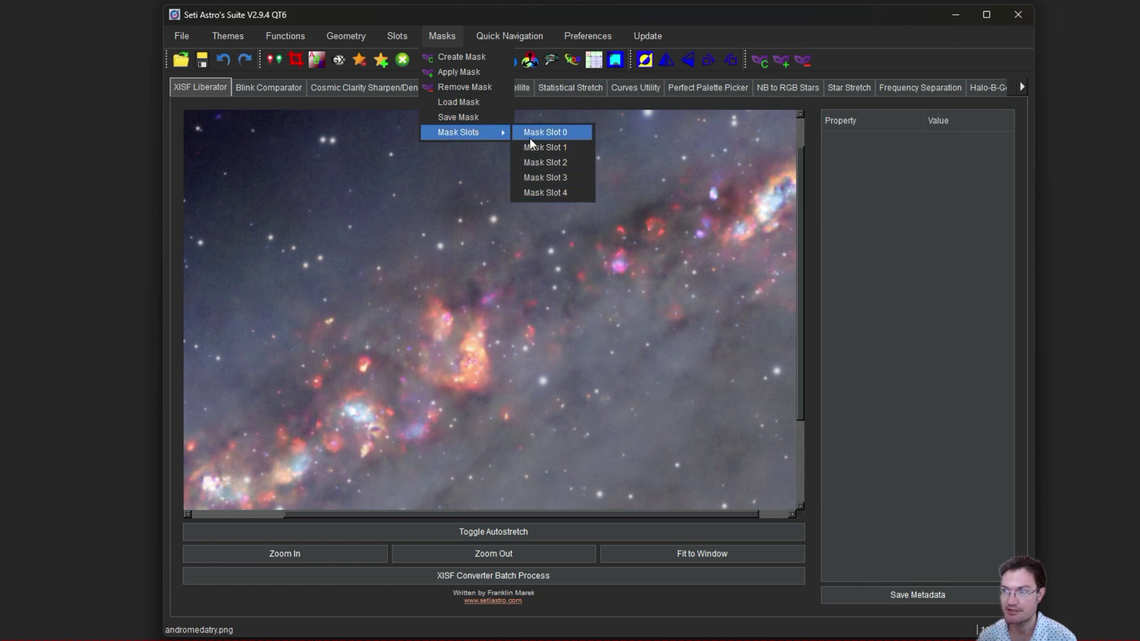
pyautogui.click(453, 265)
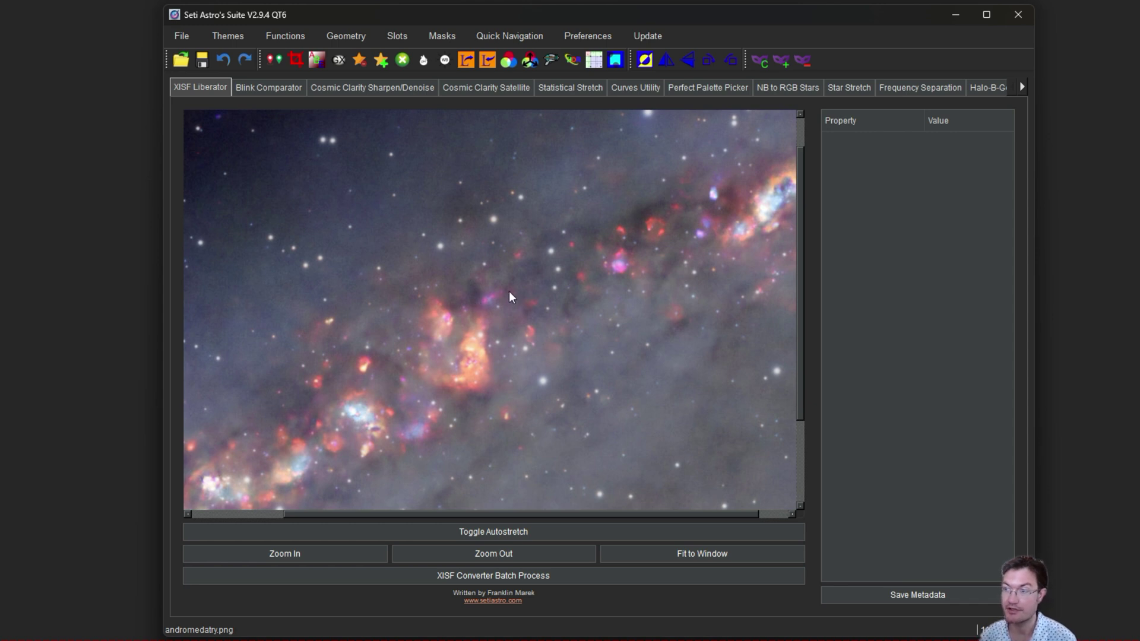
# Pan the galaxy image and check the Masks menu options.
pyautogui.moveTo(579, 335); pyautogui.dragTo(573, 329)
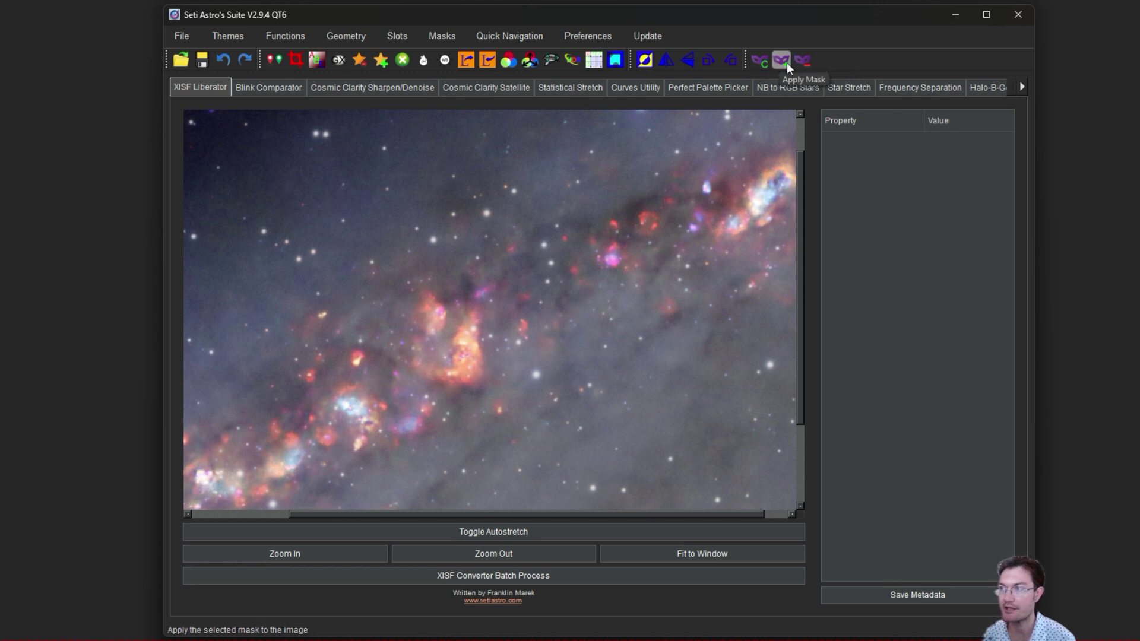
pyautogui.click(420, 42)
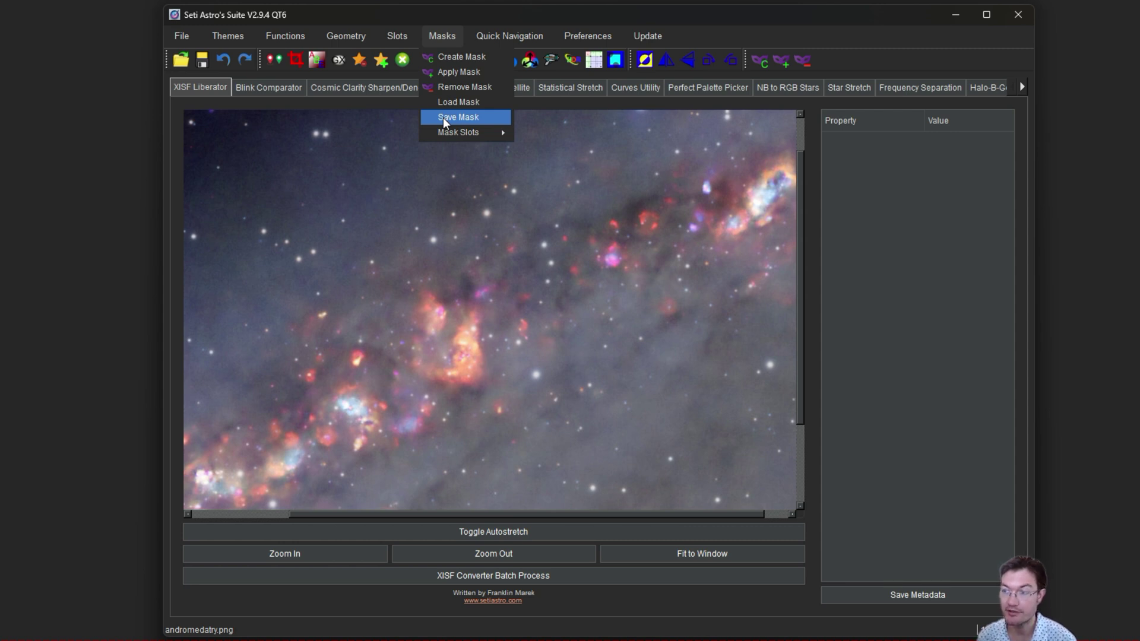
pyautogui.moveTo(509, 362); pyautogui.dragTo(515, 285)
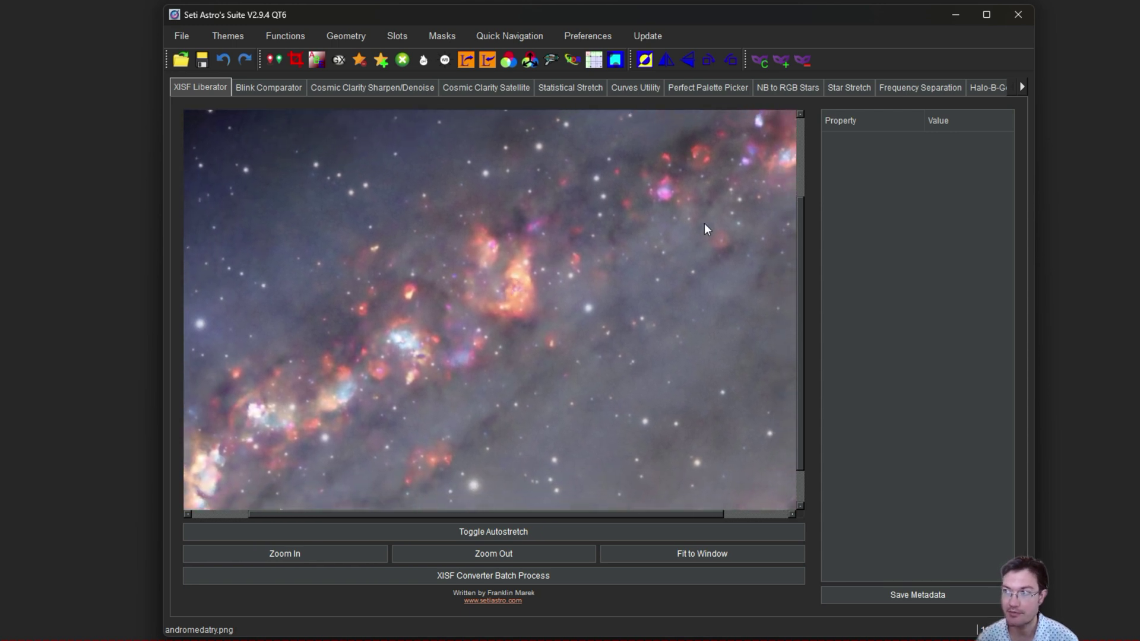
# Open Mask Creation, enlarge its window and zoom the preview onto the nebula.
pyautogui.click(760, 63)
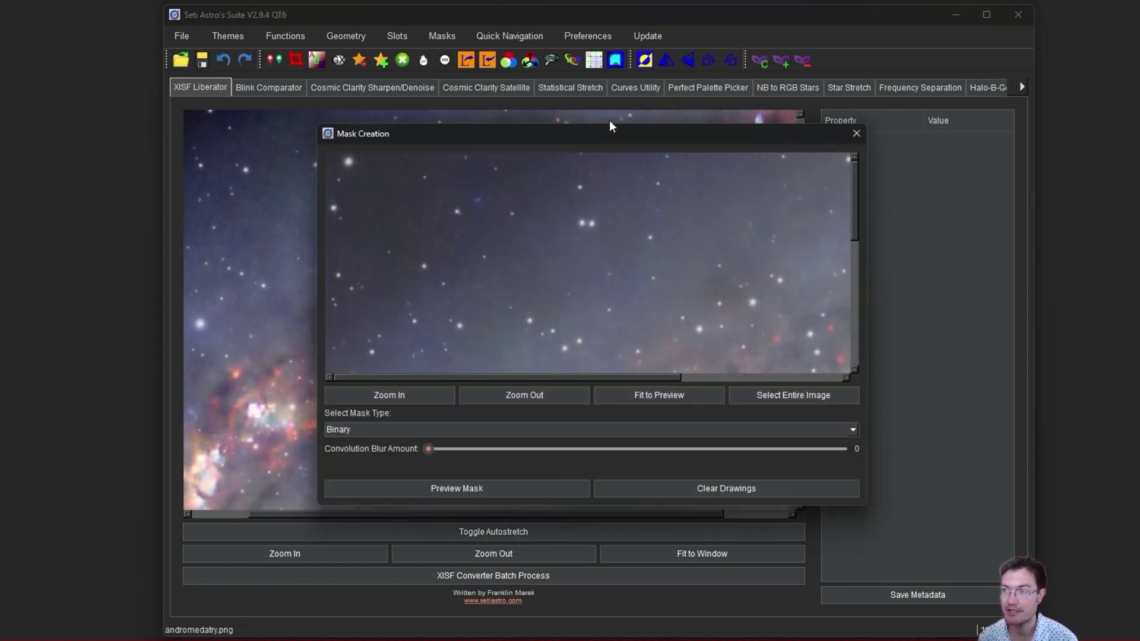
pyautogui.moveTo(596, 133); pyautogui.dragTo(404, 31)
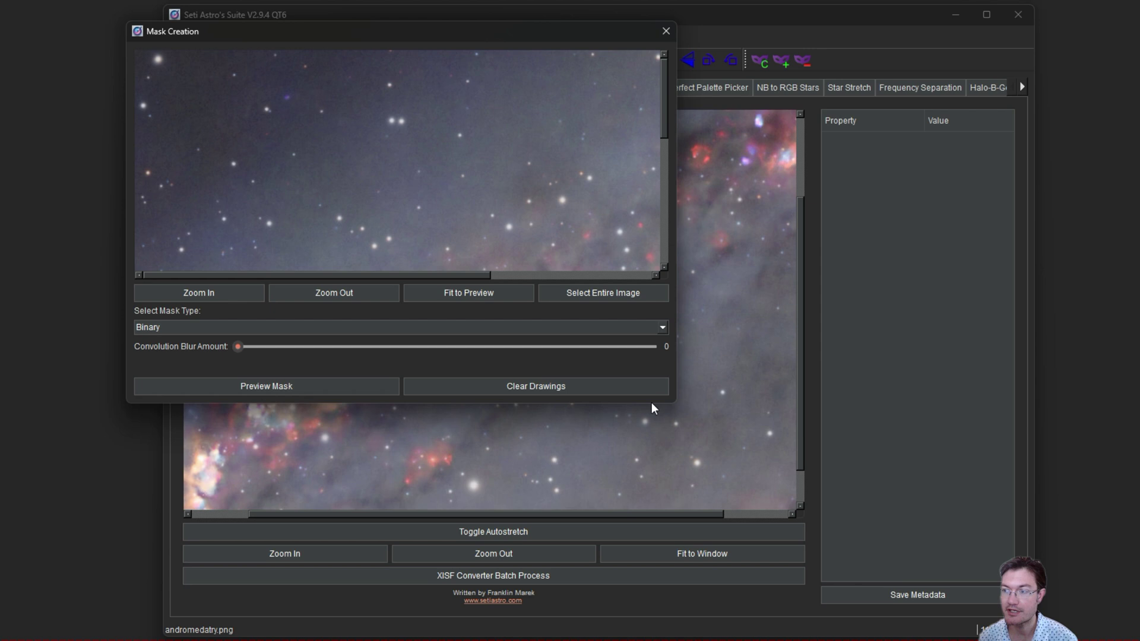
pyautogui.moveTo(674, 402); pyautogui.dragTo(793, 562)
pyautogui.click(554, 454)
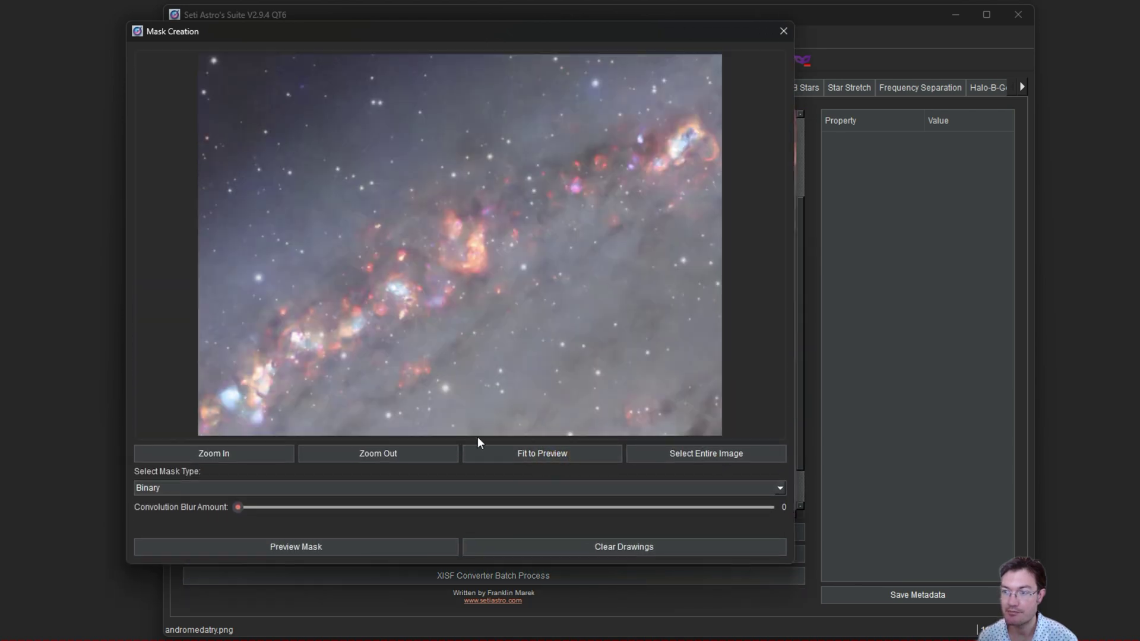
pyautogui.click(244, 456)
pyautogui.click(332, 454)
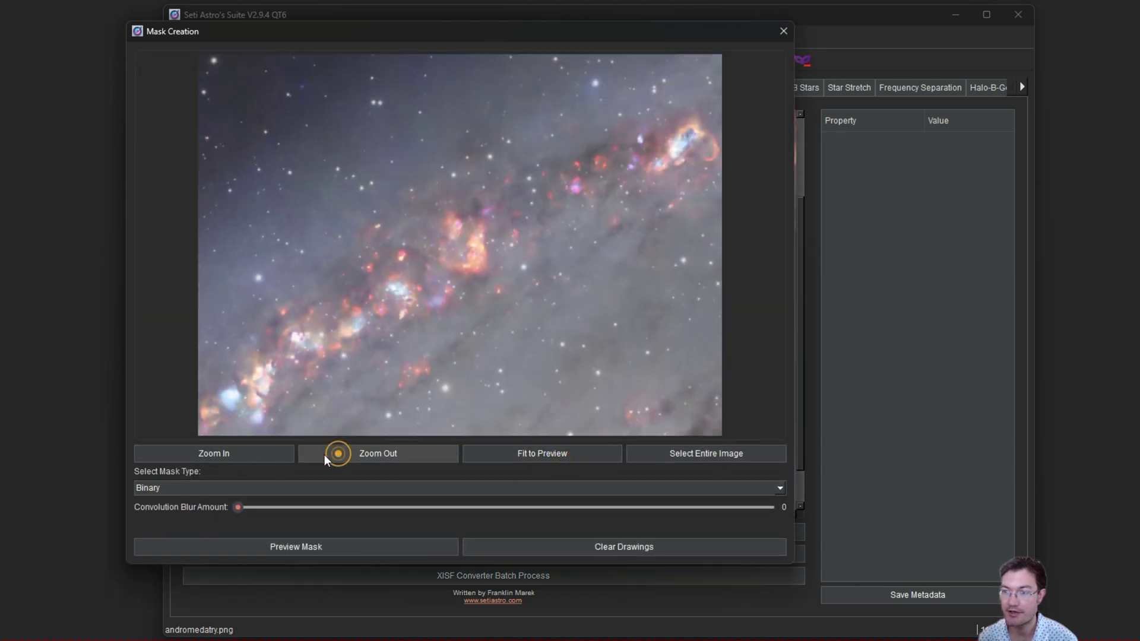
pyautogui.click(262, 451)
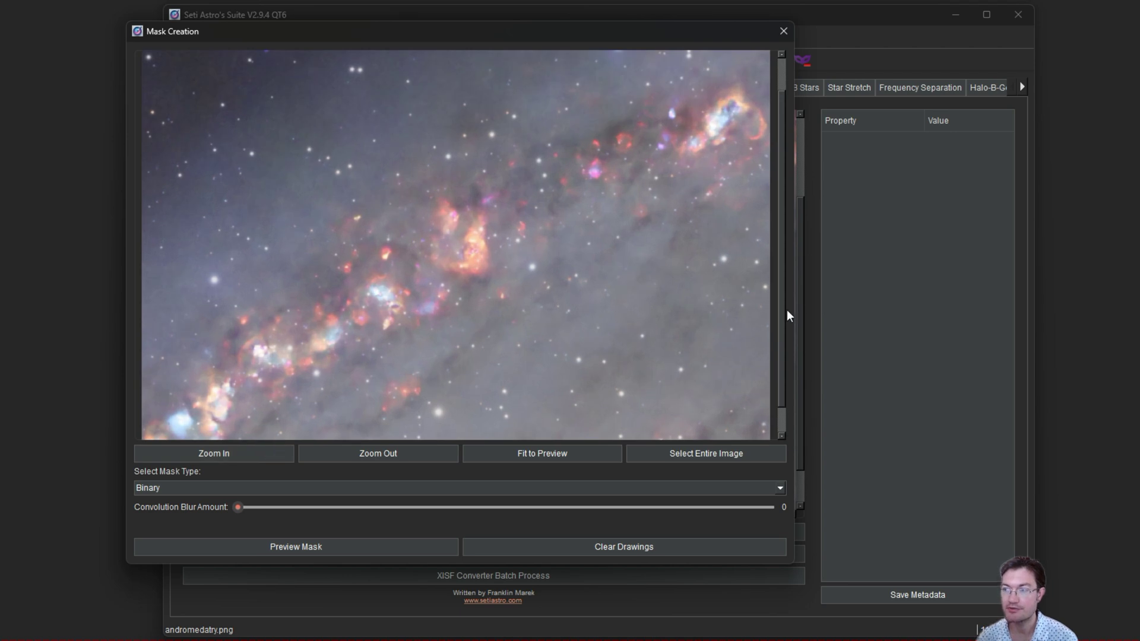
# Try a quick outline and a whole-image selection, then clear both.
pyautogui.click(782, 332)
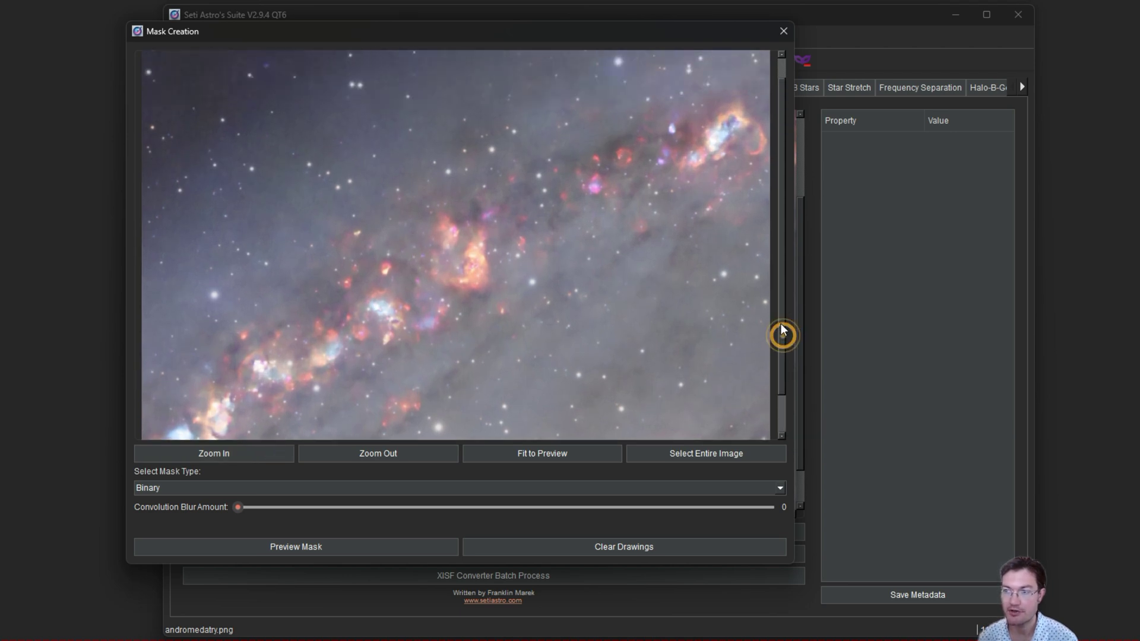
pyautogui.moveTo(376, 361)
pyautogui.mouseDown()
pyautogui.moveTo(568, 360)
pyautogui.moveTo(296, 172)
pyautogui.moveTo(350, 354)
pyautogui.moveTo(380, 364)
pyautogui.mouseUp()
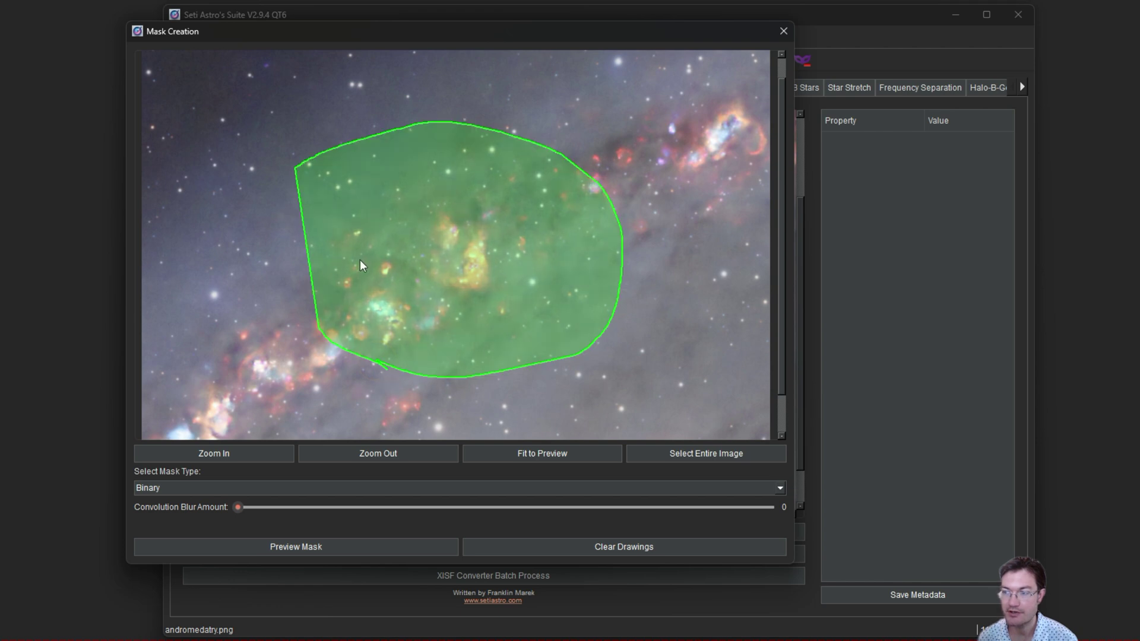
pyautogui.click(592, 550)
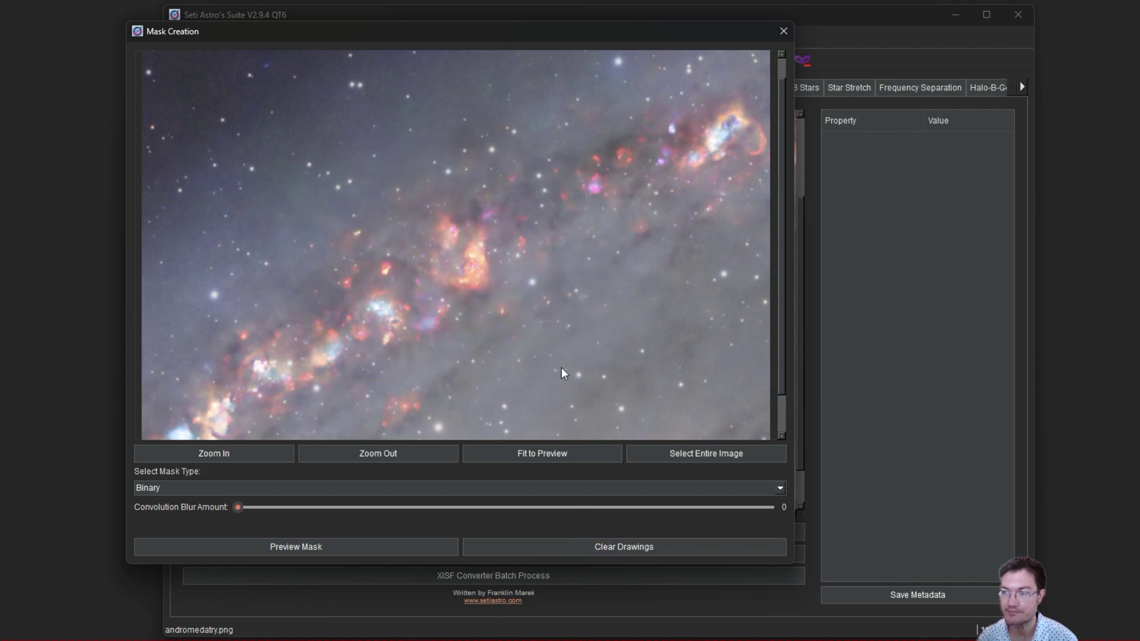
pyautogui.click(671, 452)
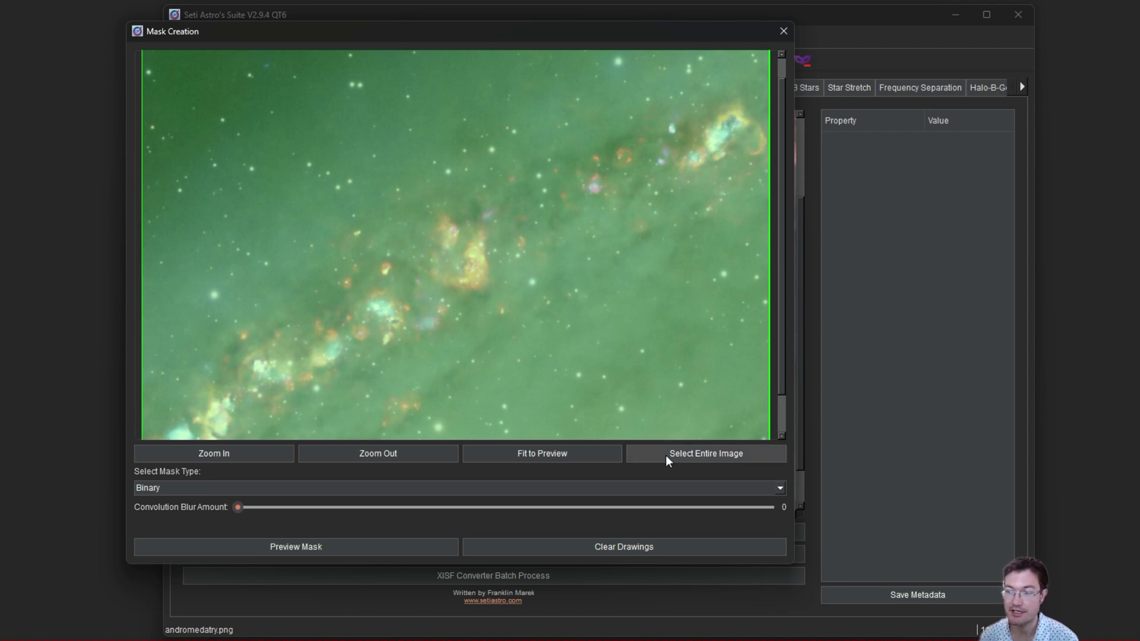
pyautogui.click(668, 546)
# Draw a closed freehand outline around the central glowing nebula.
pyautogui.moveTo(340, 380)
pyautogui.mouseDown()
pyautogui.moveTo(545, 370)
pyautogui.moveTo(660, 283)
pyautogui.moveTo(618, 179)
pyautogui.moveTo(309, 251)
pyautogui.mouseUp()
pyautogui.moveTo(333, 367); pyautogui.dragTo(342, 377)
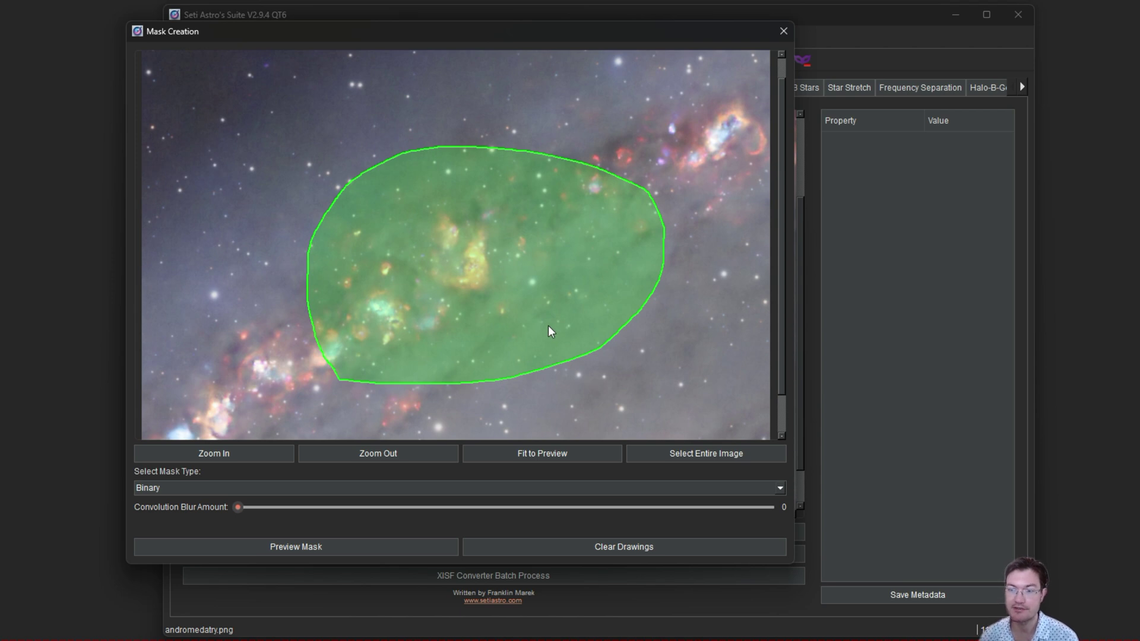
pyautogui.click(207, 496)
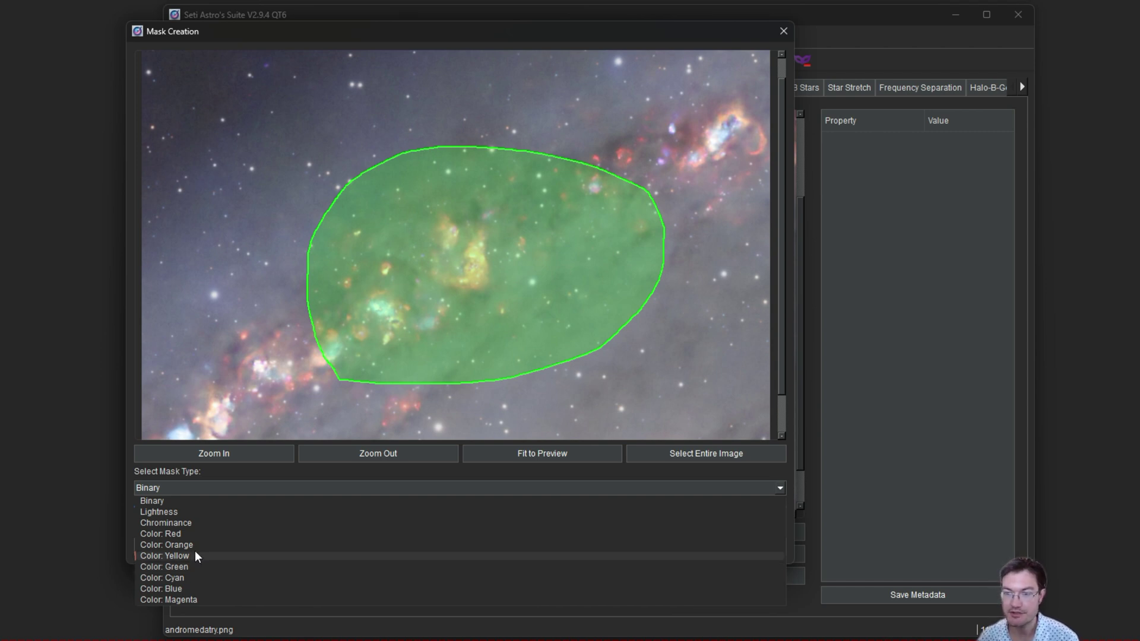
# Set the mask type to Color: Orange with a Convolution Blur Amount of 20.
pyautogui.click(195, 546)
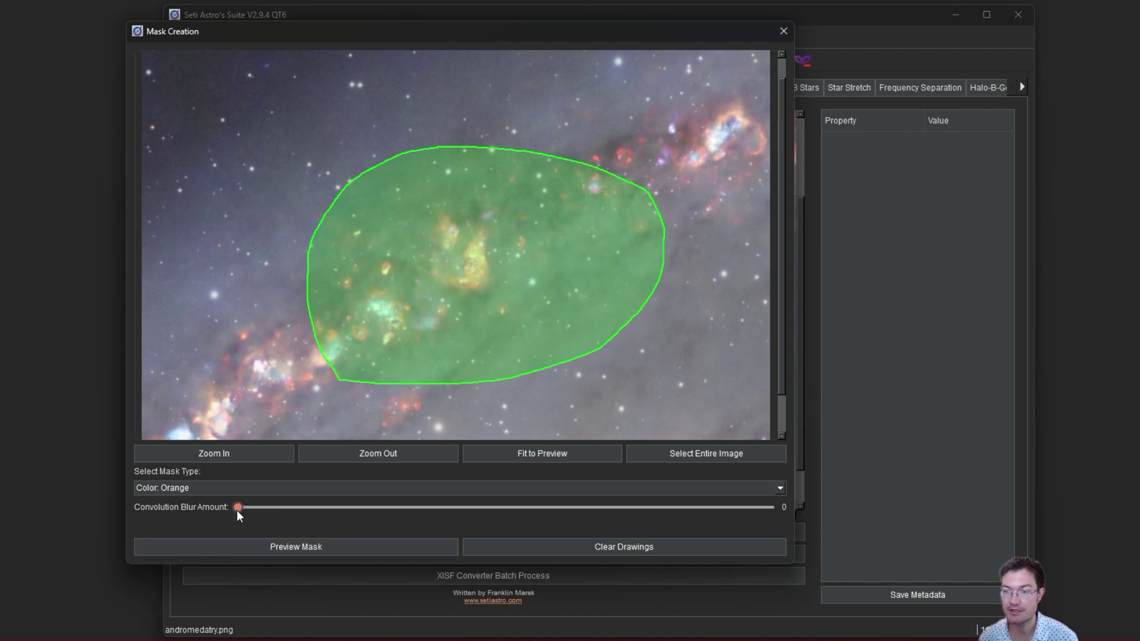
pyautogui.moveTo(237, 511); pyautogui.dragTo(312, 512)
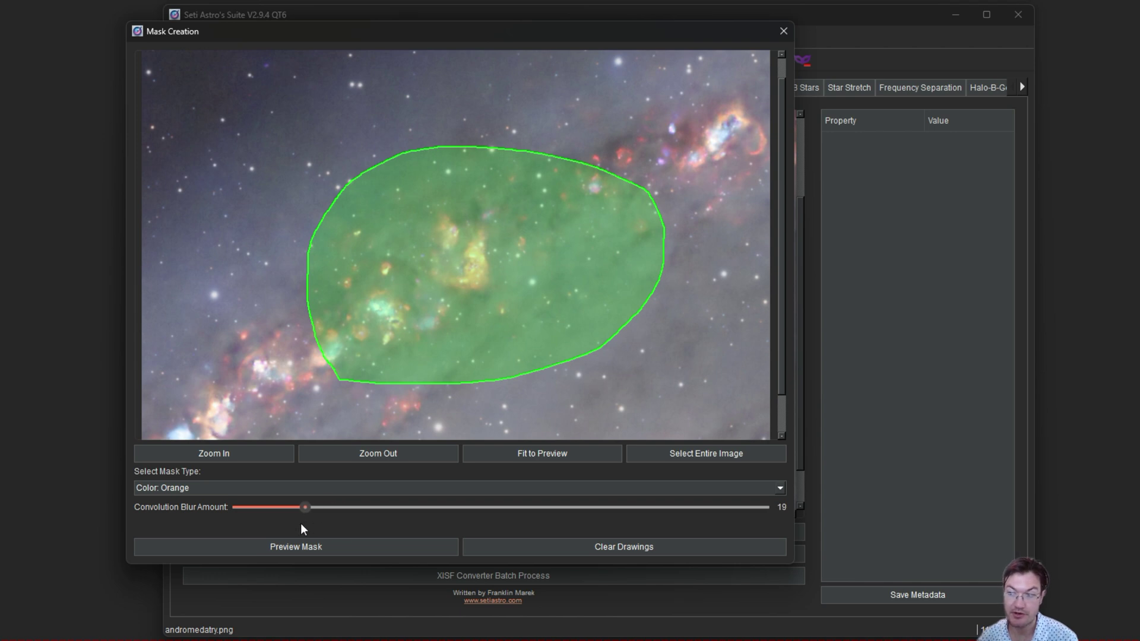
pyautogui.scroll(3, 315, 515)
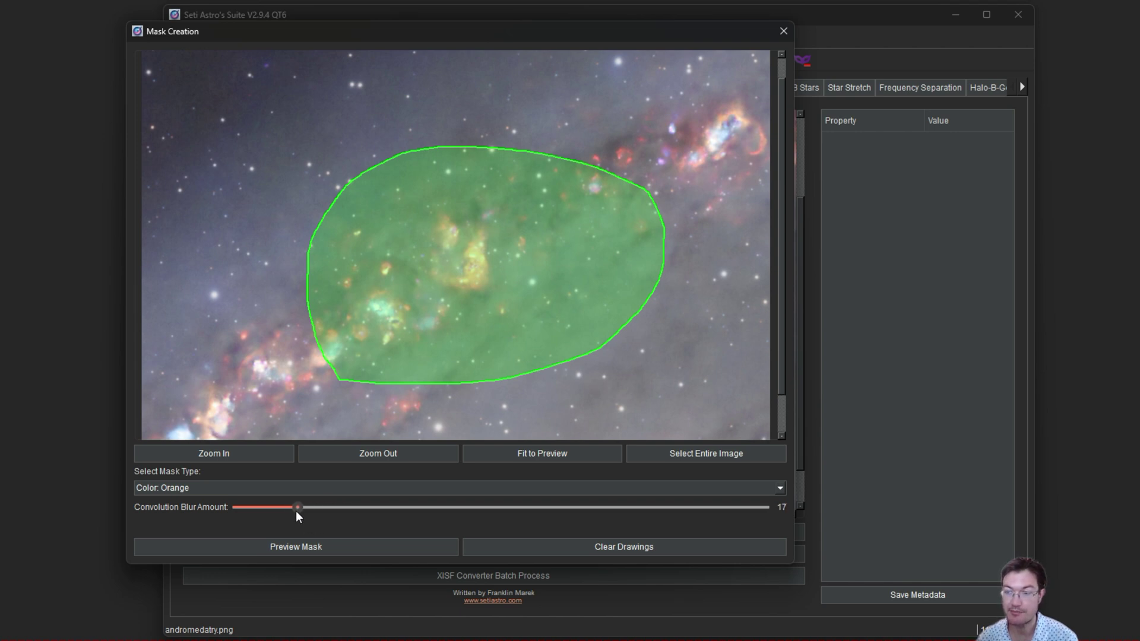
# Preview the orange mask in an enlarged, zoomed window and compare it with the outline.
pyautogui.click(283, 548)
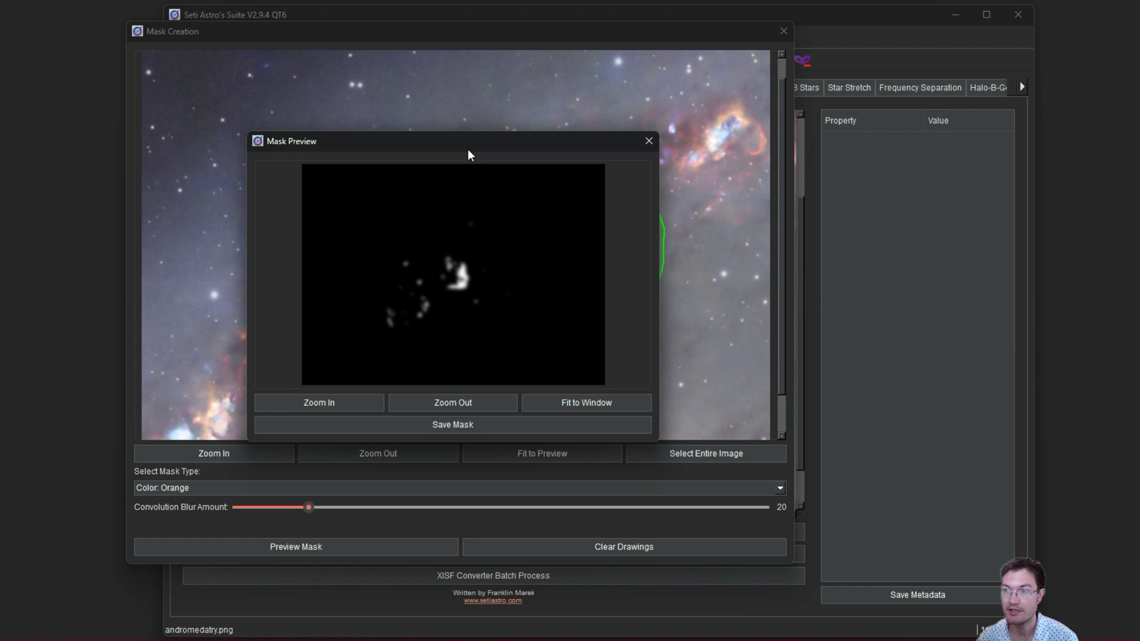
pyautogui.moveTo(462, 144); pyautogui.dragTo(416, 104)
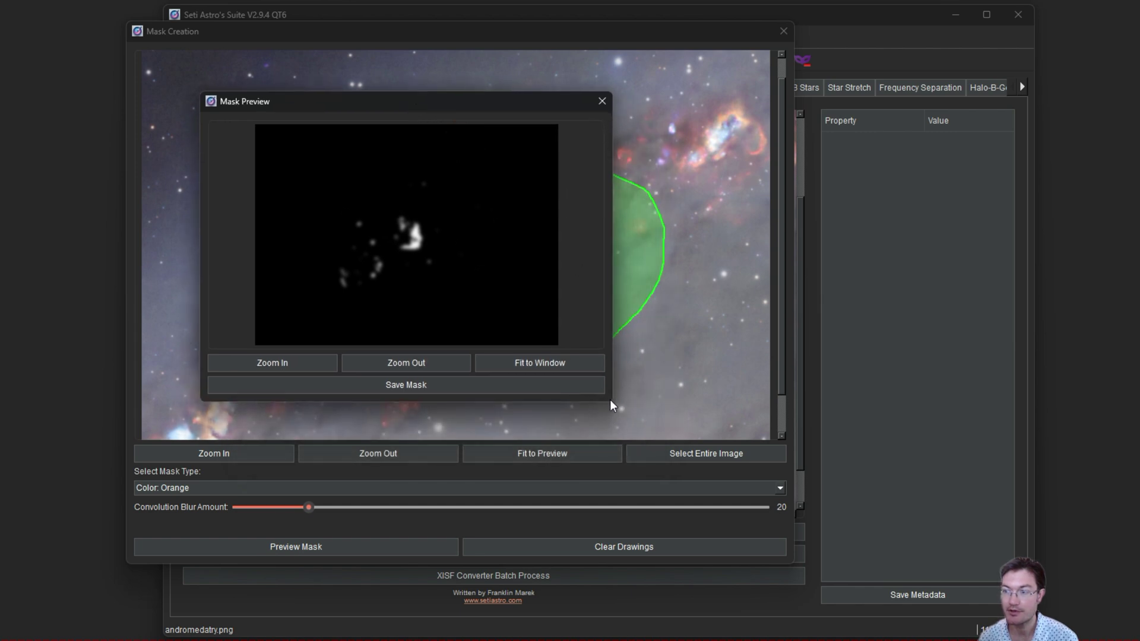
pyautogui.moveTo(610, 405); pyautogui.dragTo(740, 511)
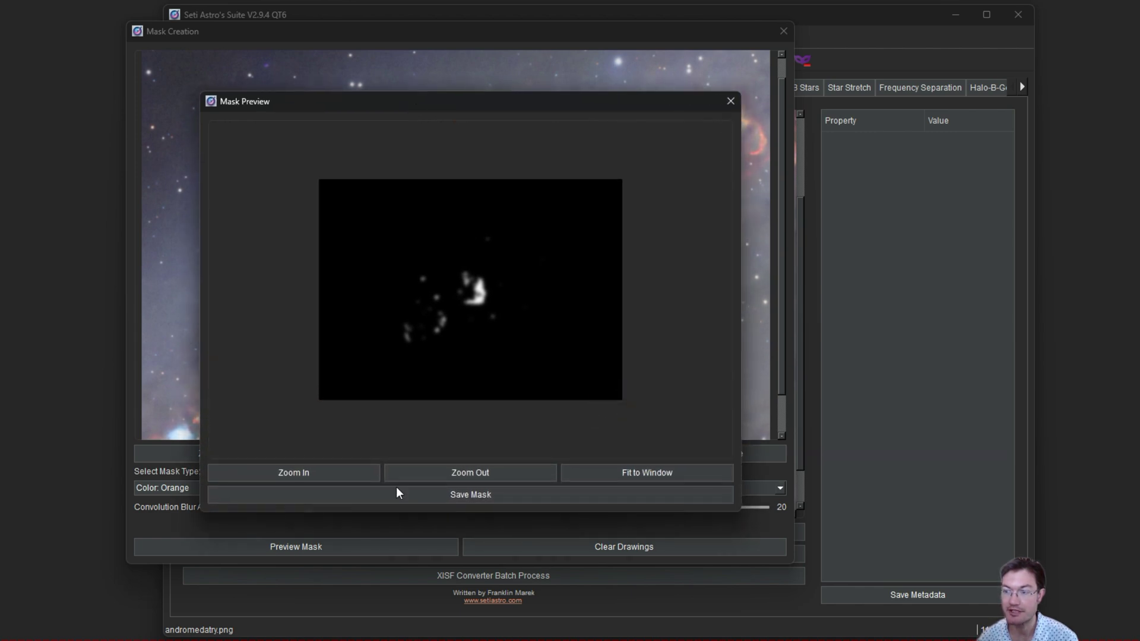
pyautogui.click(351, 471)
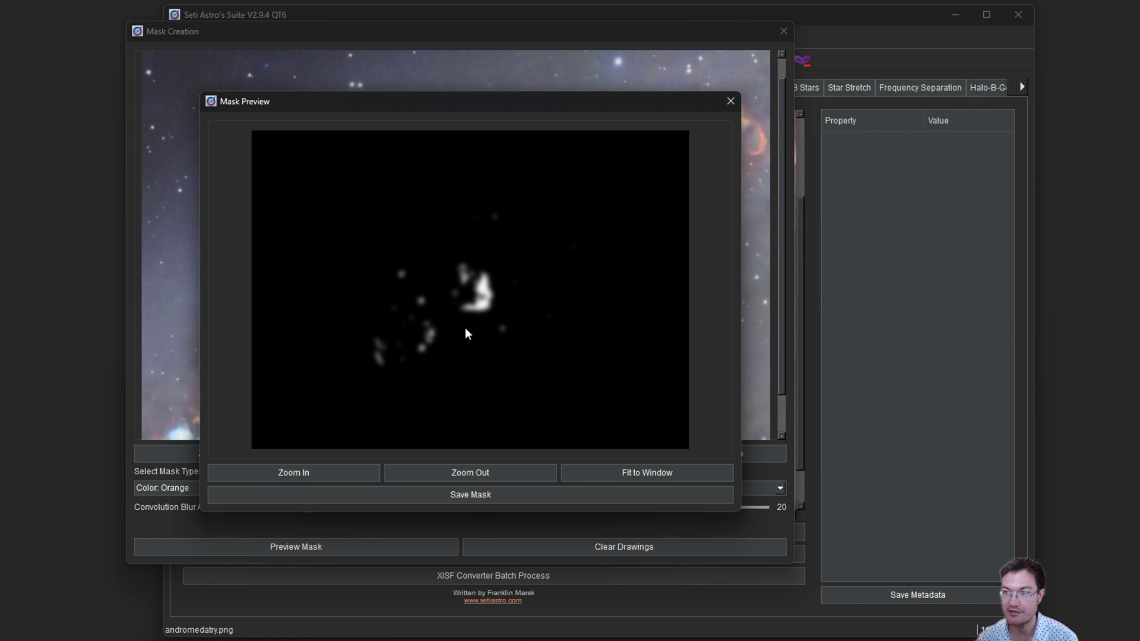
pyautogui.moveTo(497, 101)
pyautogui.mouseDown()
pyautogui.moveTo(710, 94)
pyautogui.moveTo(804, 74)
pyautogui.mouseUp()
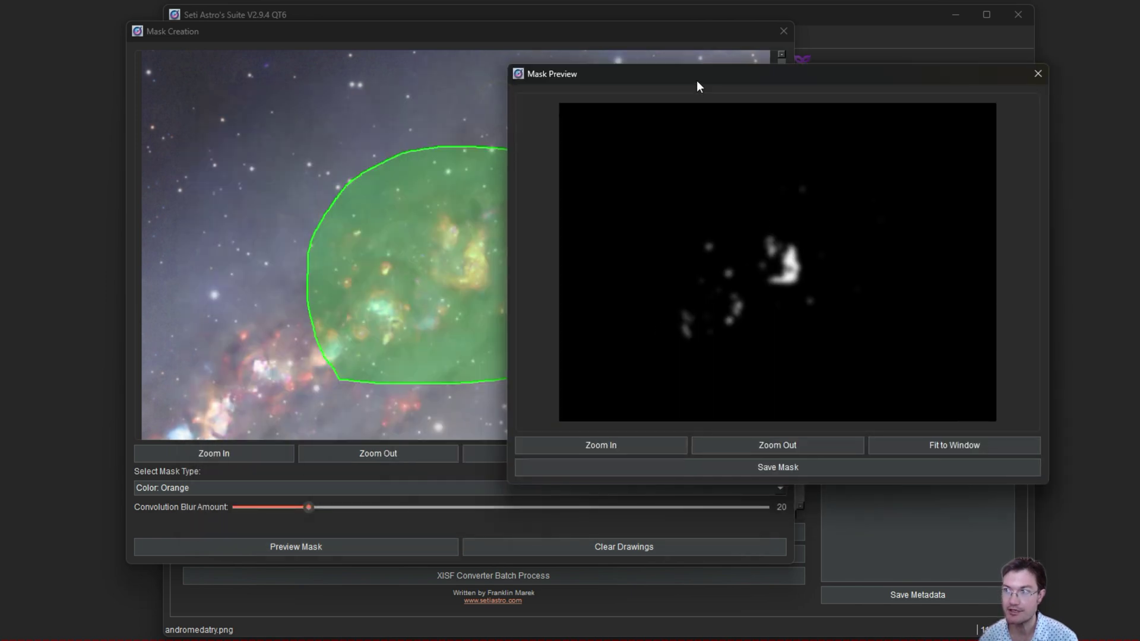
pyautogui.moveTo(698, 85); pyautogui.dragTo(790, 69)
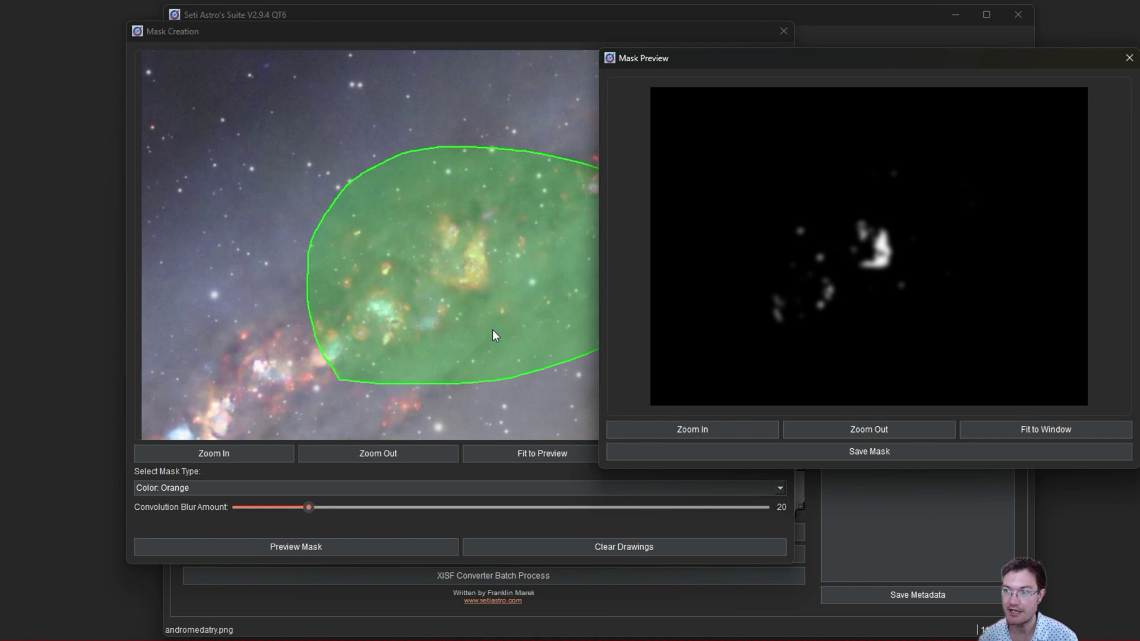
# Save the orange mask to Mask Slot 0 and close the preview.
pyautogui.click(829, 458)
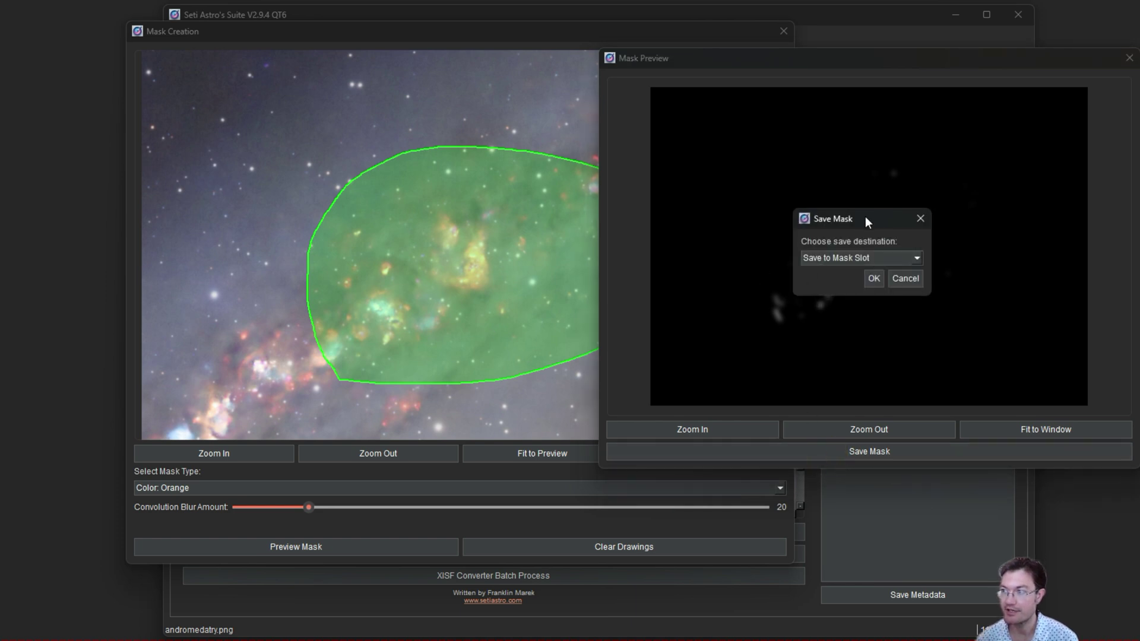
pyautogui.moveTo(865, 216); pyautogui.dragTo(781, 223)
pyautogui.click(832, 265)
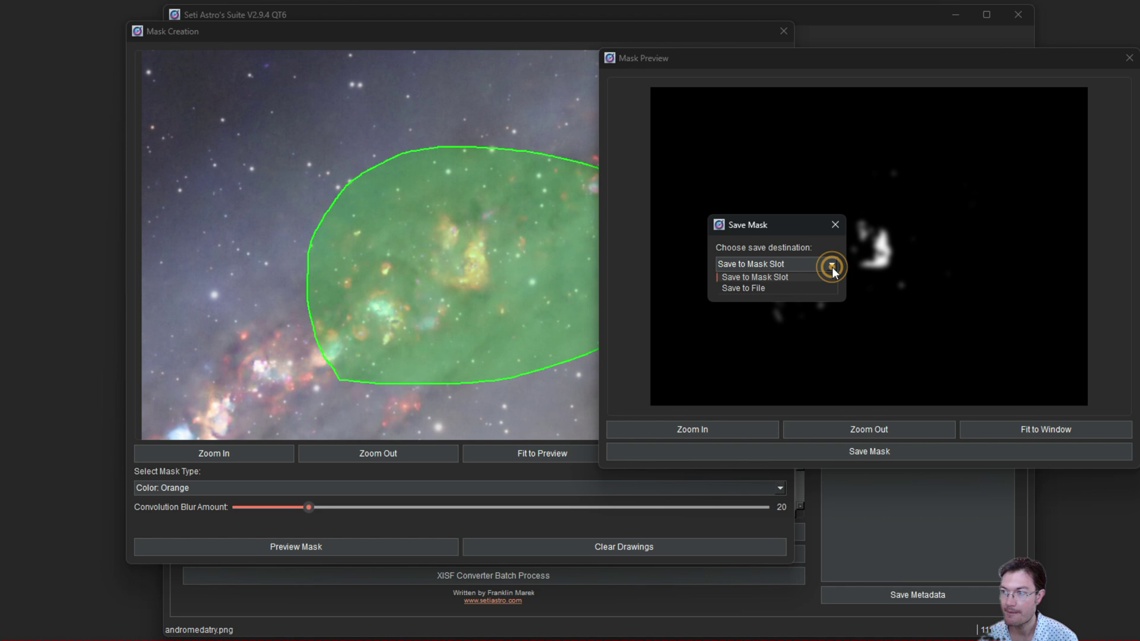
pyautogui.click(832, 266)
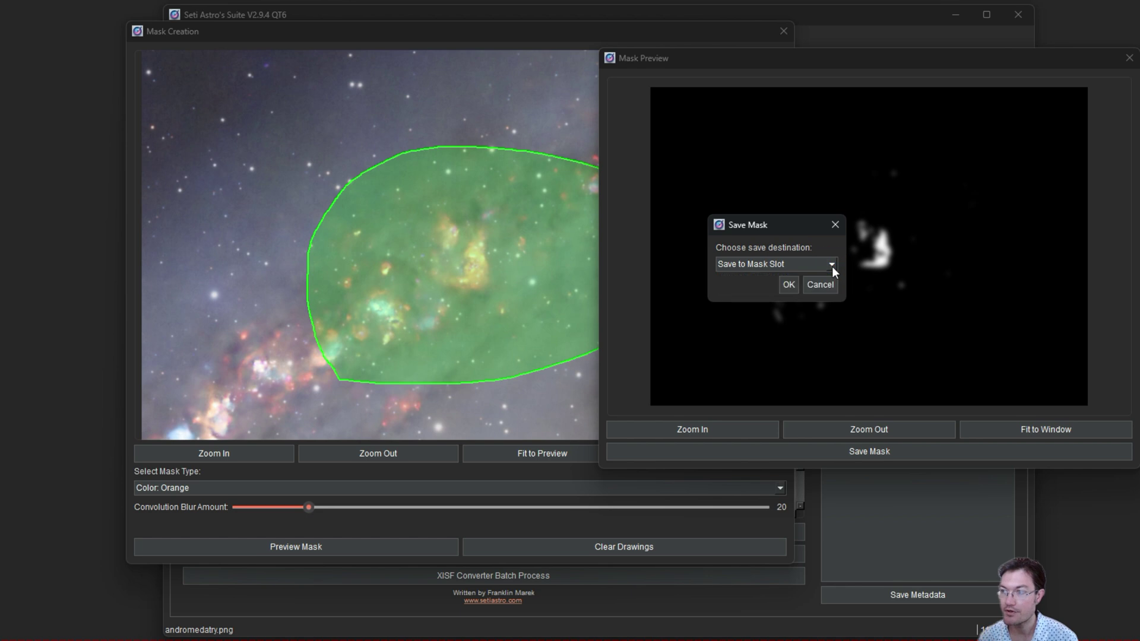
pyautogui.click(788, 285)
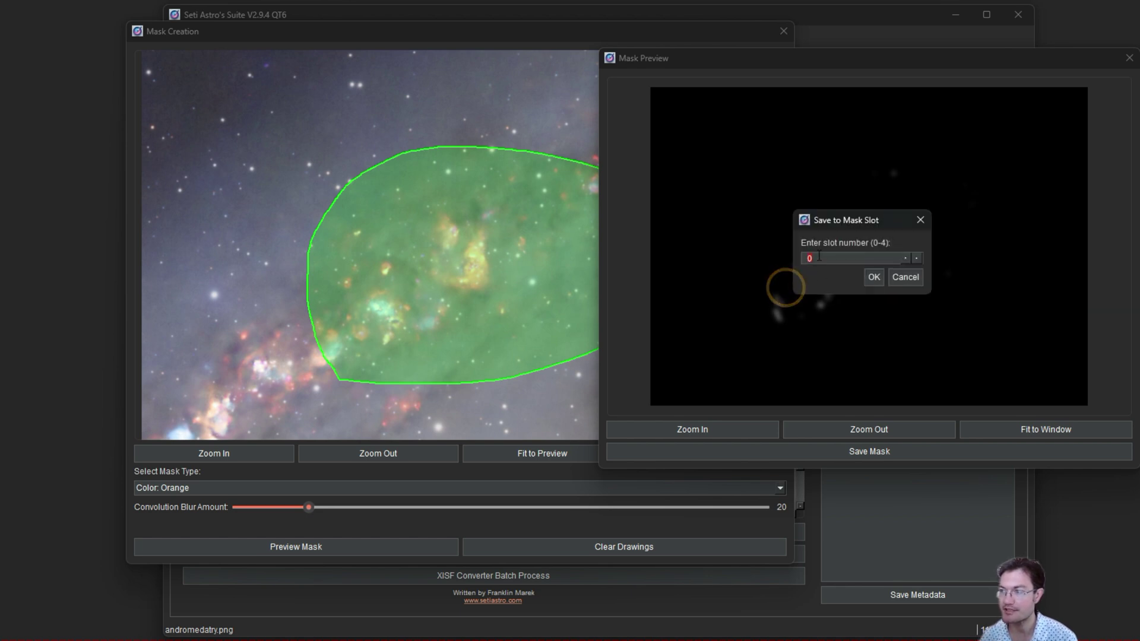
pyautogui.click(870, 277)
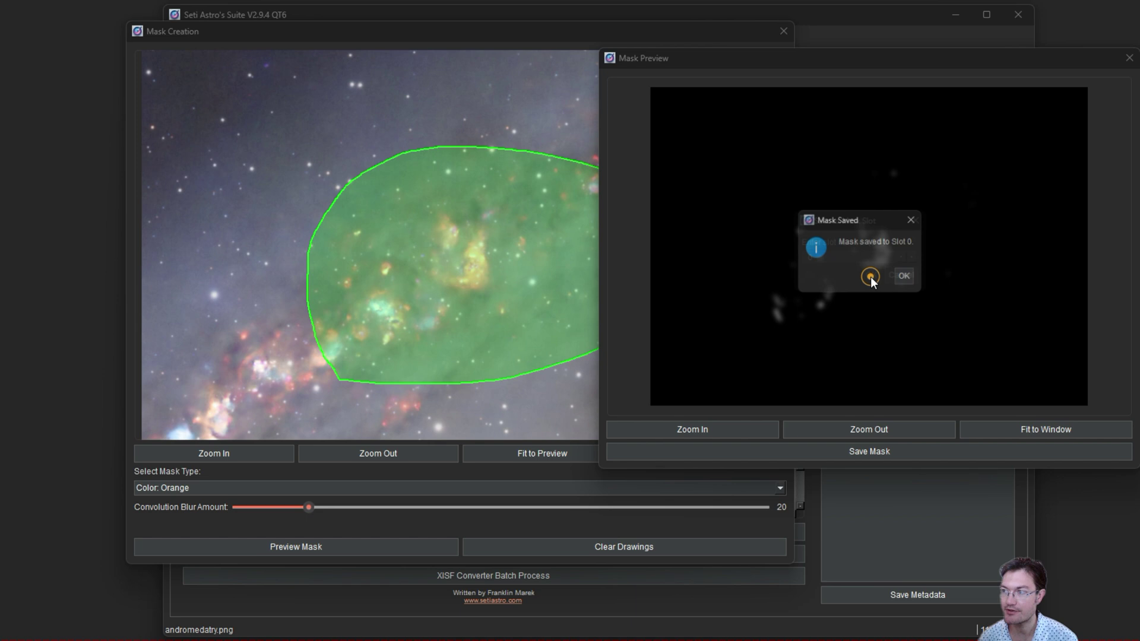
pyautogui.click(905, 280)
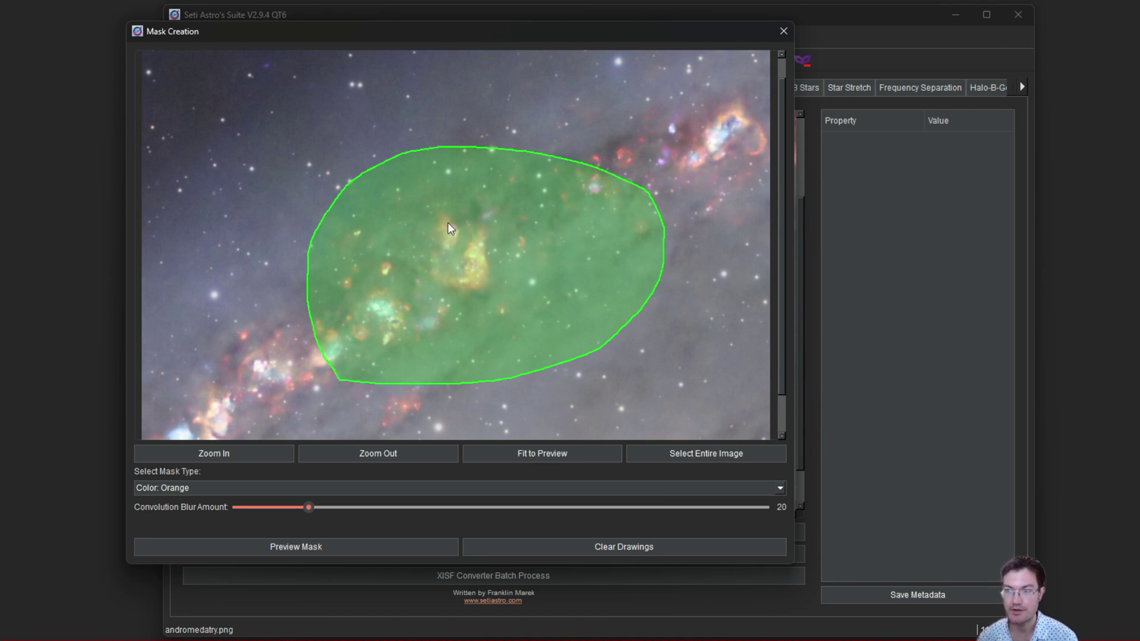
# Switch the mask type to Binary, preview it and save it to Mask Slot 1.
pyautogui.click(208, 487)
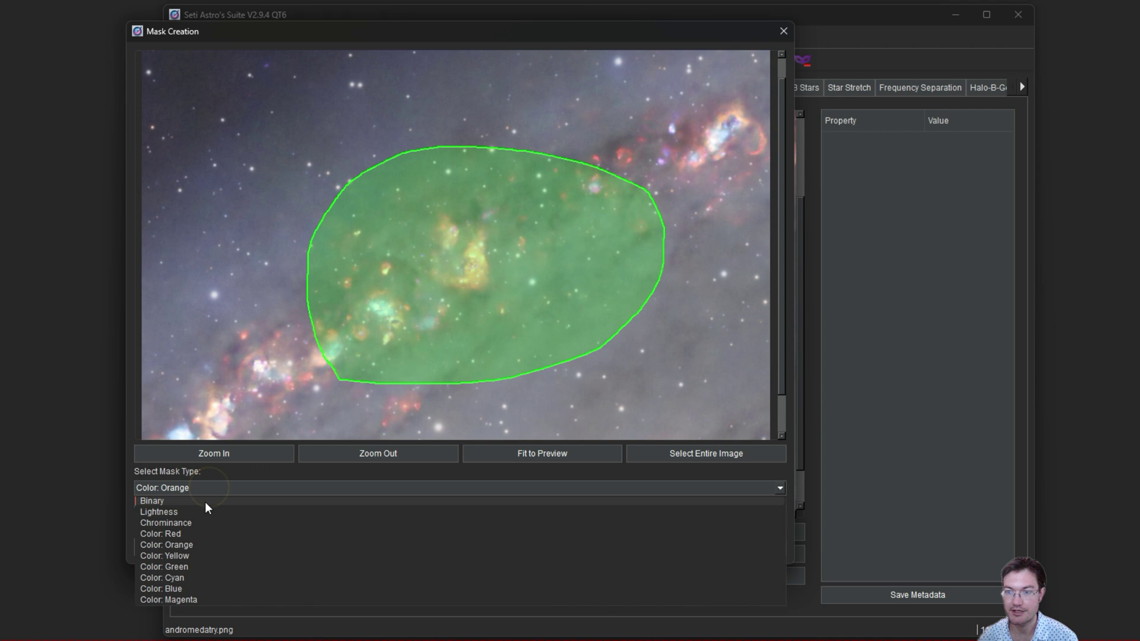
pyautogui.click(204, 502)
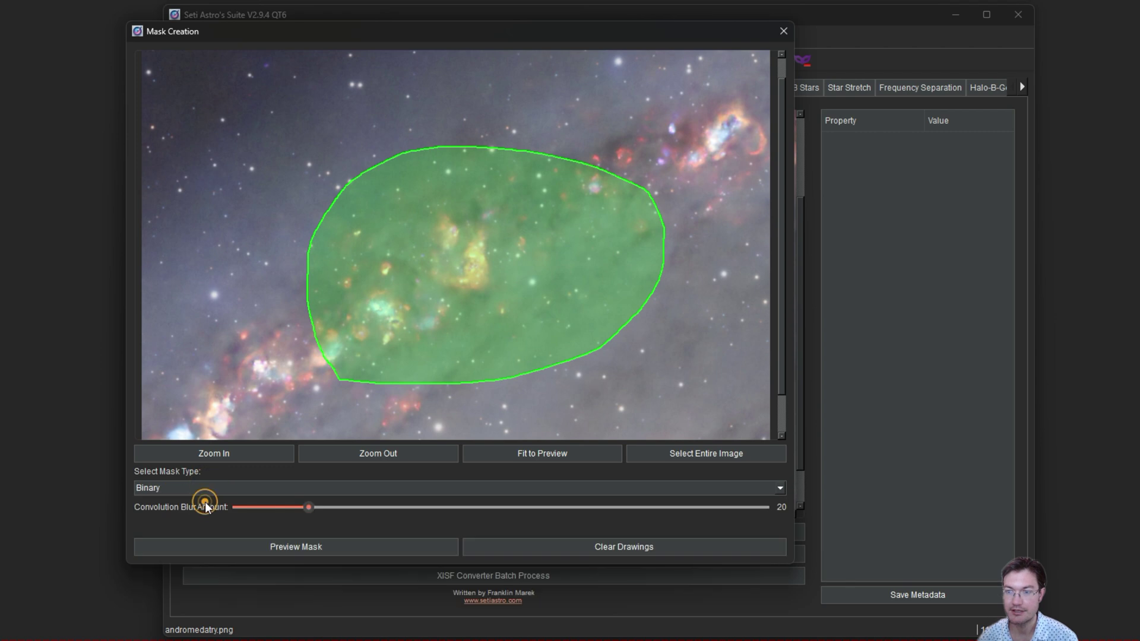
pyautogui.click(294, 546)
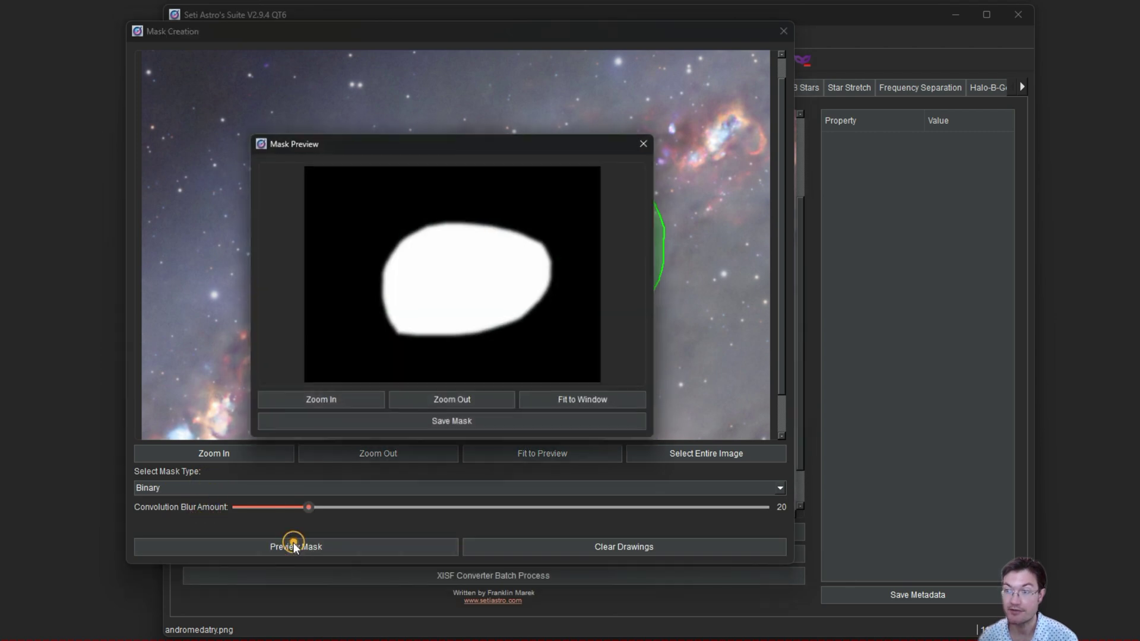
pyautogui.click(419, 423)
pyautogui.click(458, 308)
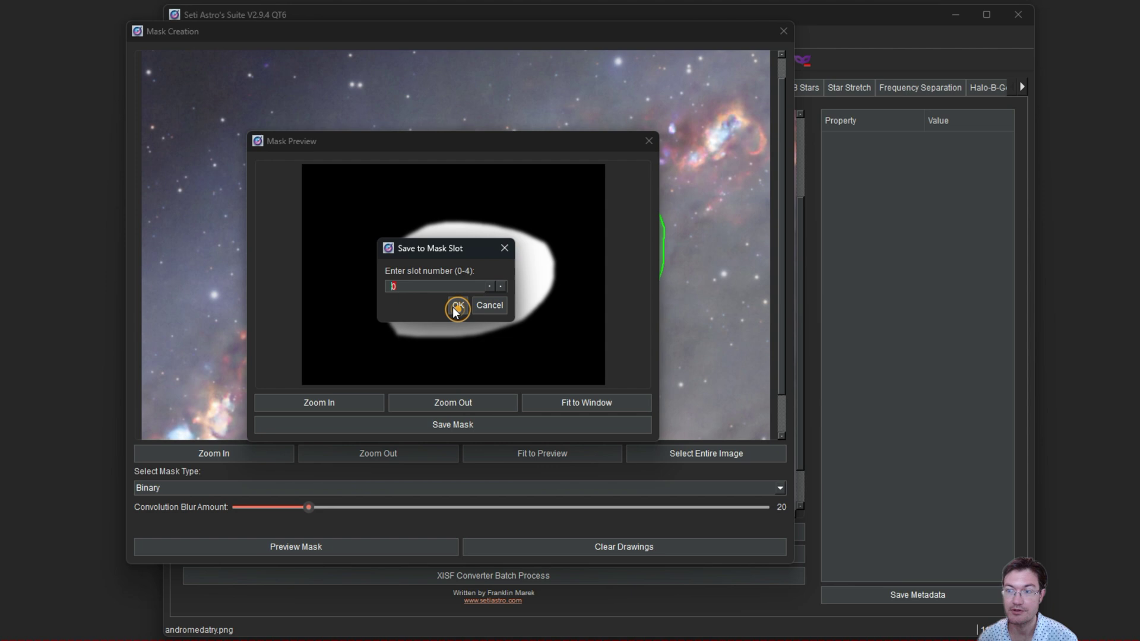
pyautogui.click(490, 286)
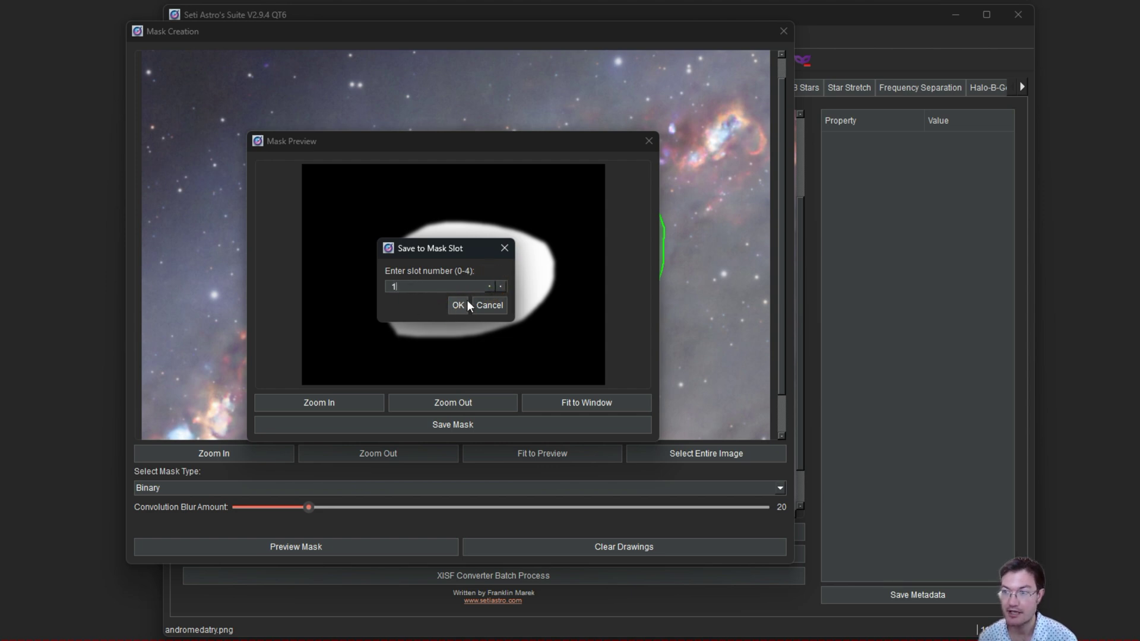
pyautogui.click(460, 305)
pyautogui.click(490, 307)
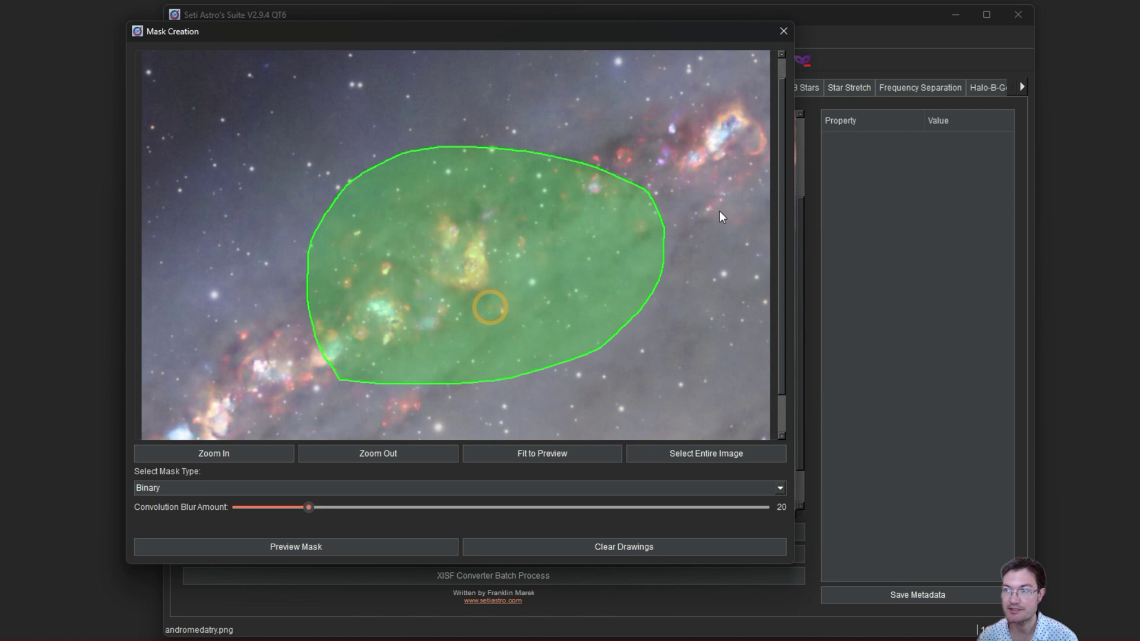
# Close Mask Creation and pan around the nebula image.
pyautogui.click(783, 31)
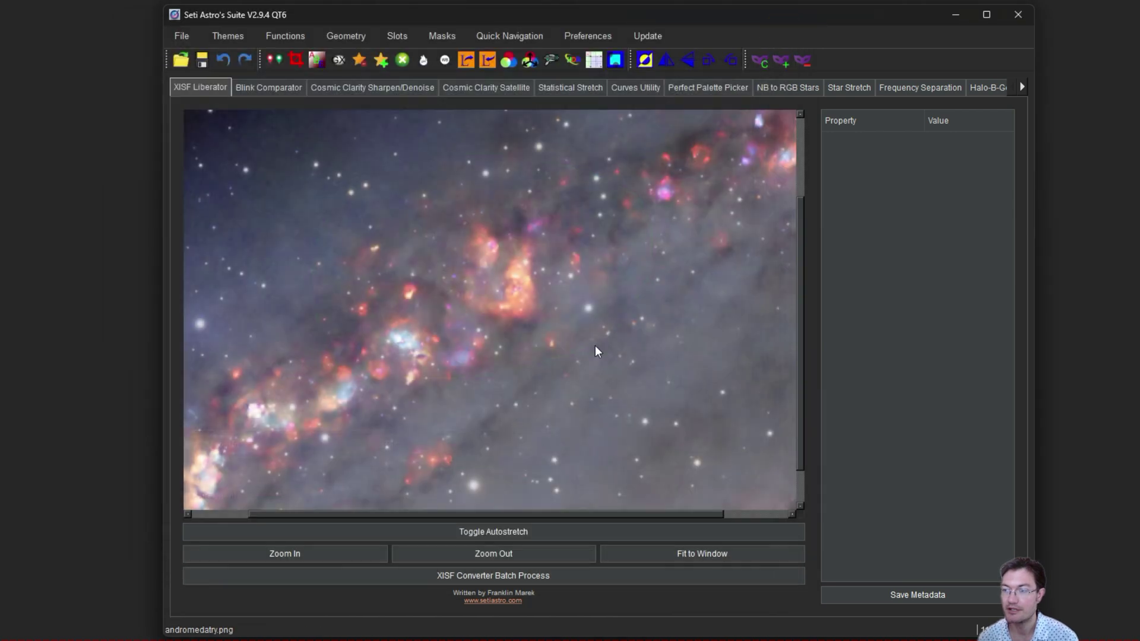
pyautogui.moveTo(596, 345)
pyautogui.mouseDown()
pyautogui.moveTo(556, 317)
pyautogui.moveTo(596, 365)
pyautogui.moveTo(583, 334)
pyautogui.moveTo(578, 354)
pyautogui.mouseUp()
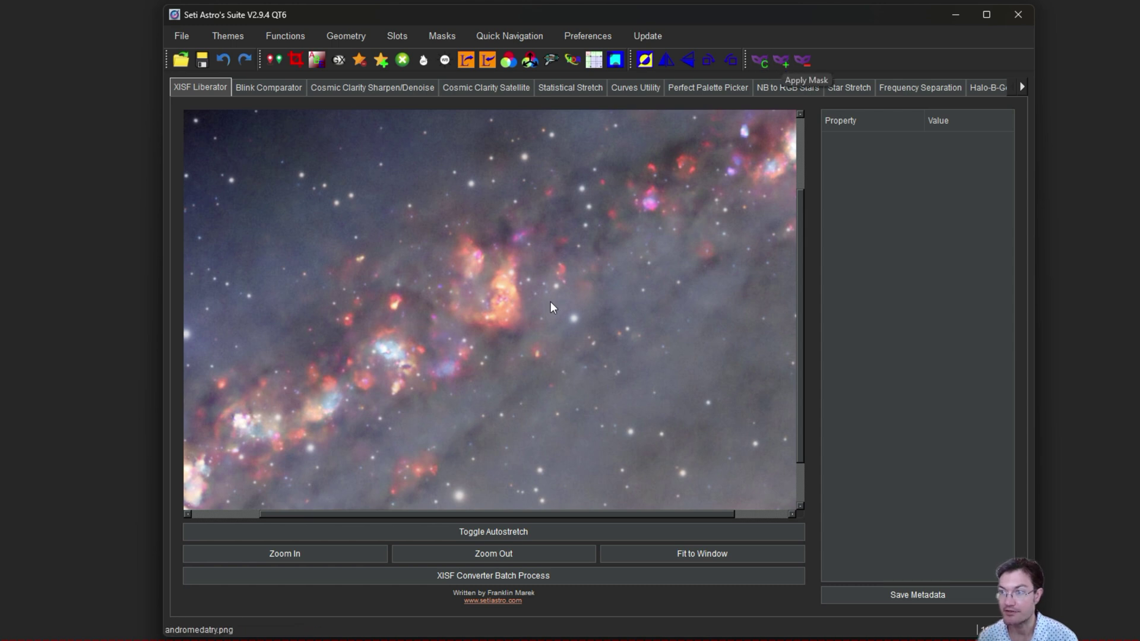
pyautogui.moveTo(551, 302); pyautogui.dragTo(520, 305)
# Move to the Curves Utility tab and apply the orange mask from Slot 0.
pyautogui.click(404, 90)
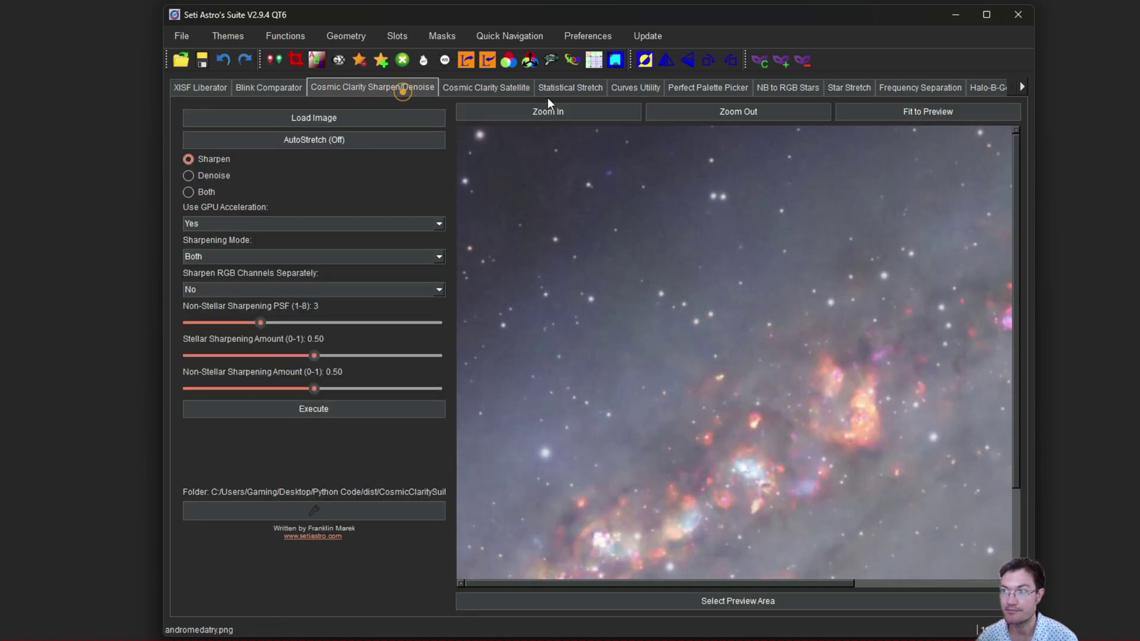
pyautogui.click(623, 89)
pyautogui.moveTo(714, 410); pyautogui.dragTo(655, 338)
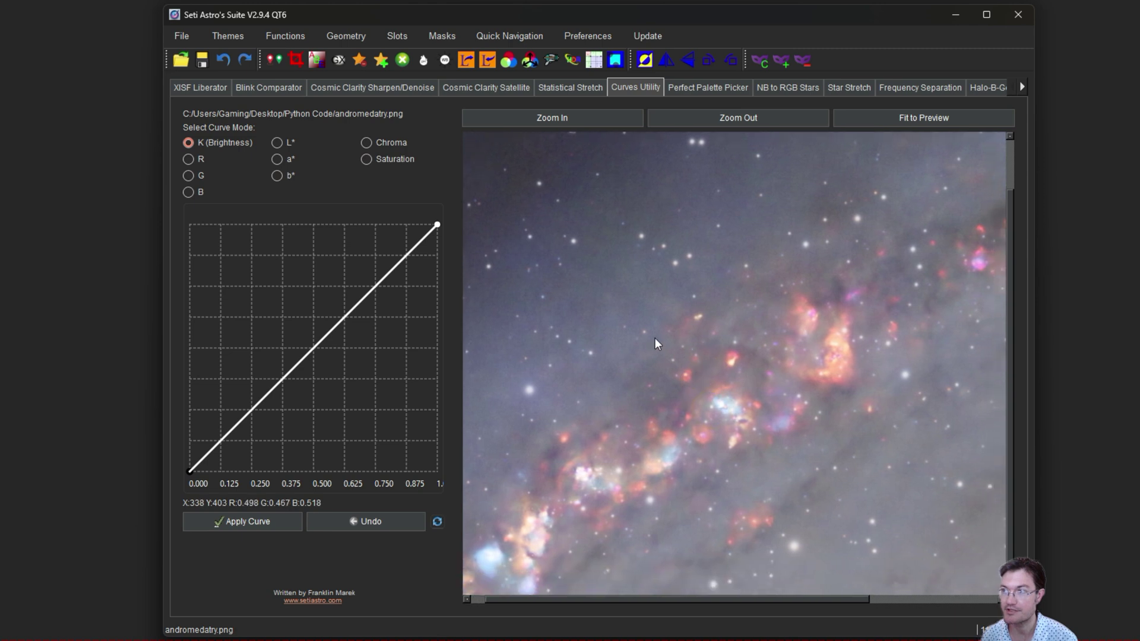
pyautogui.click(782, 61)
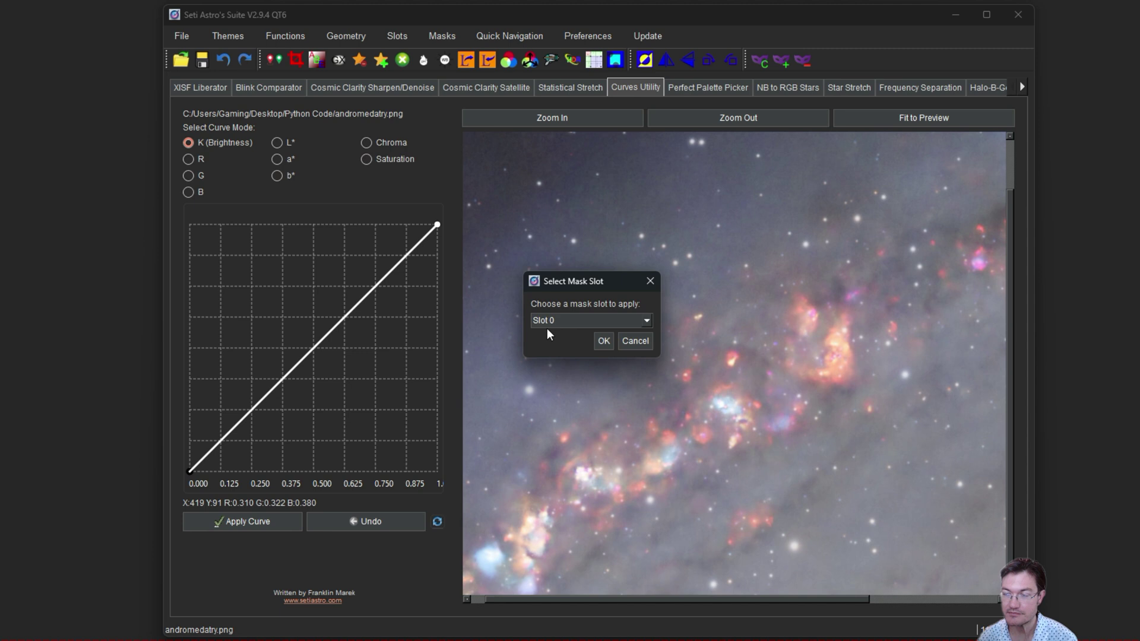
pyautogui.click(603, 341)
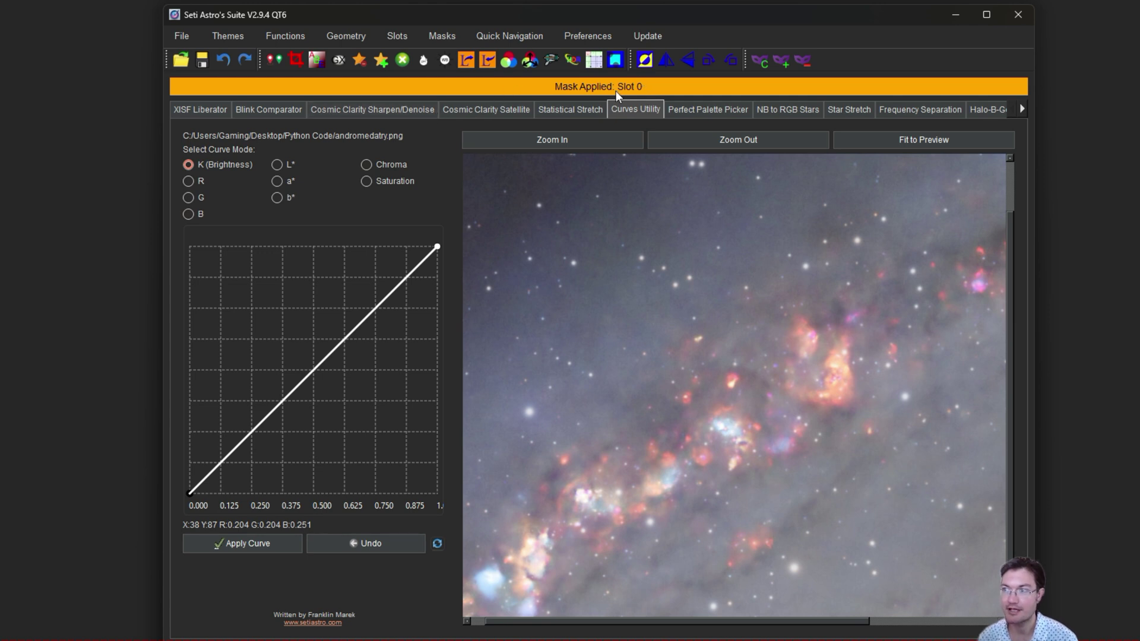
# Open the Mask Slot 0 preview and move it mostly off screen to the right.
pyautogui.click(448, 37)
pyautogui.moveTo(483, 133)
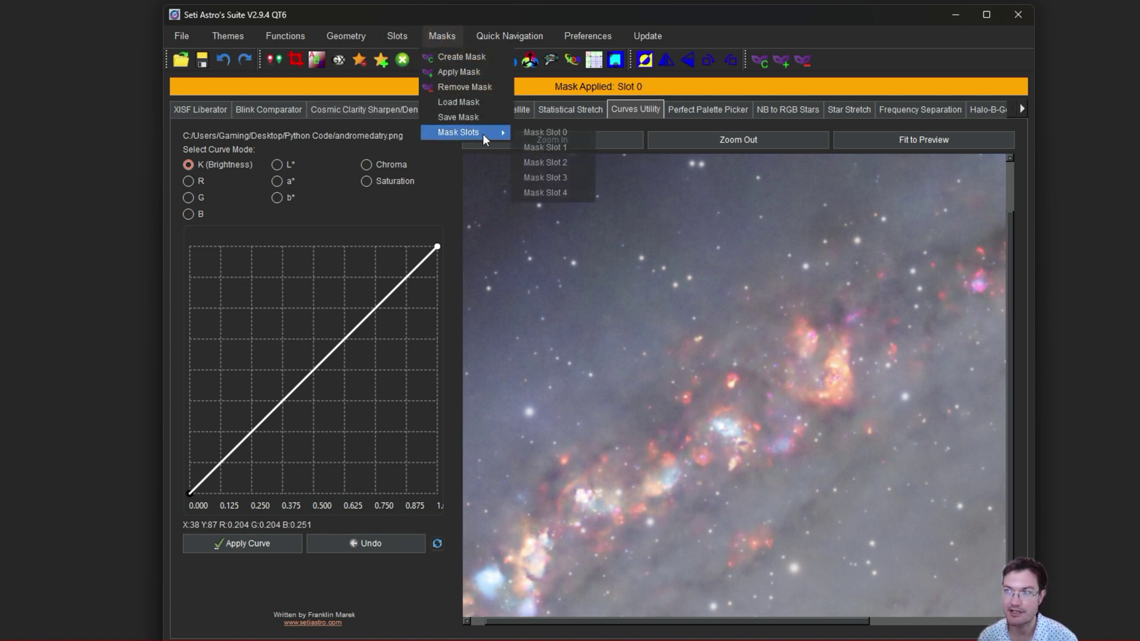
pyautogui.click(555, 133)
pyautogui.moveTo(669, 187); pyautogui.dragTo(1139, 164)
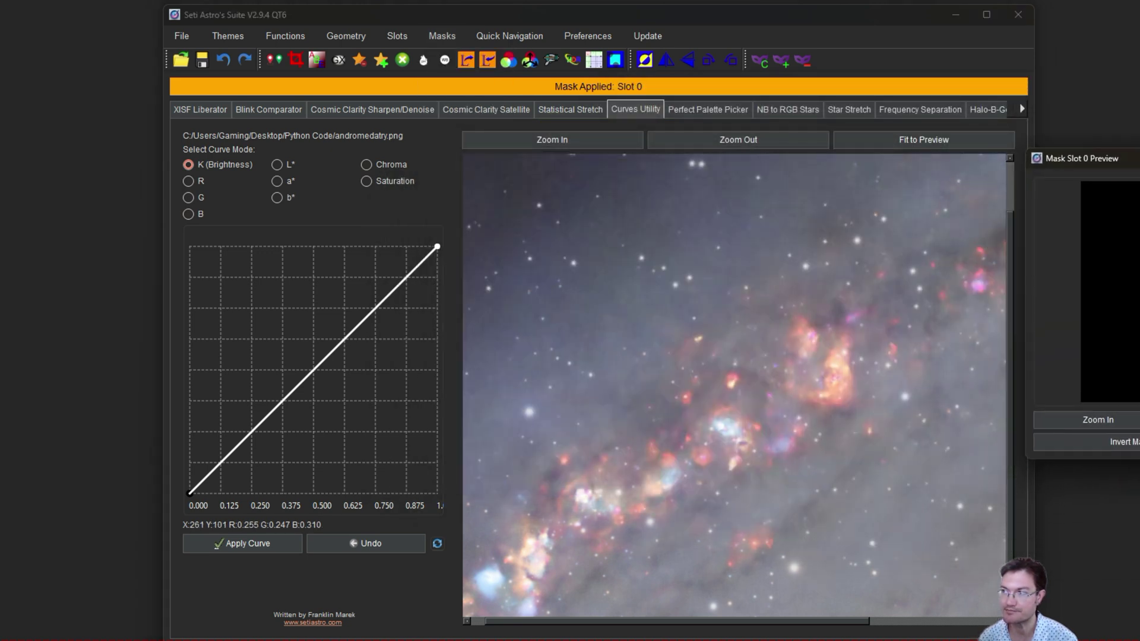
pyautogui.moveTo(695, 387); pyautogui.dragTo(680, 360)
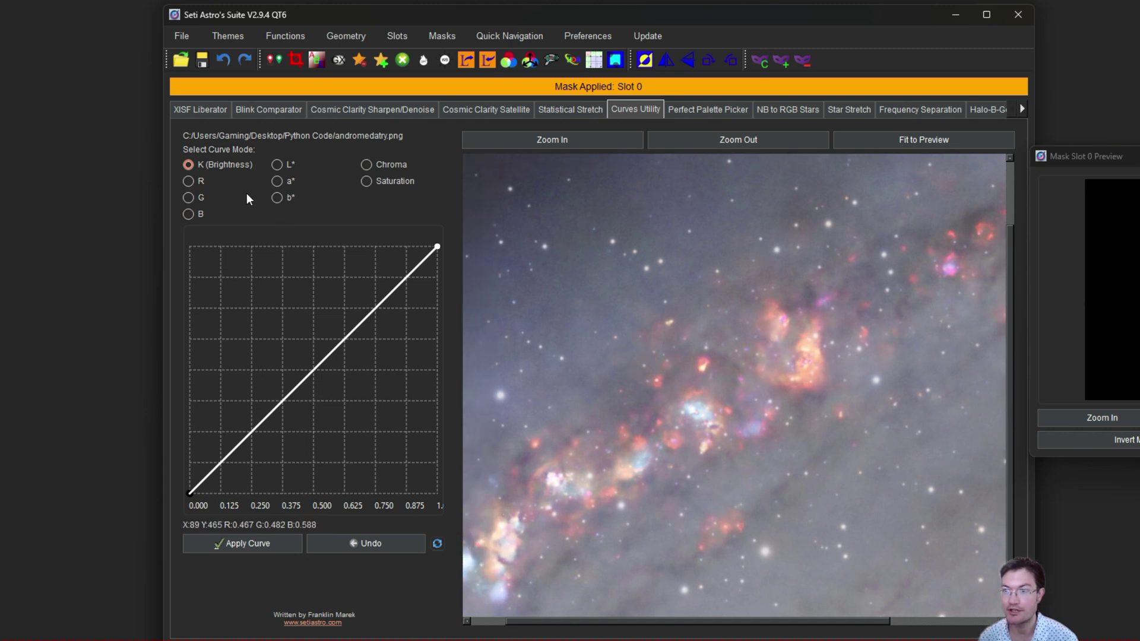
# Test bends on the K and Chroma curves, resetting each to straight, and bring the mask preview back.
pyautogui.moveTo(312, 359); pyautogui.dragTo(300, 249)
pyautogui.moveTo(339, 288); pyautogui.dragTo(355, 347)
pyautogui.rightClick(355, 347)
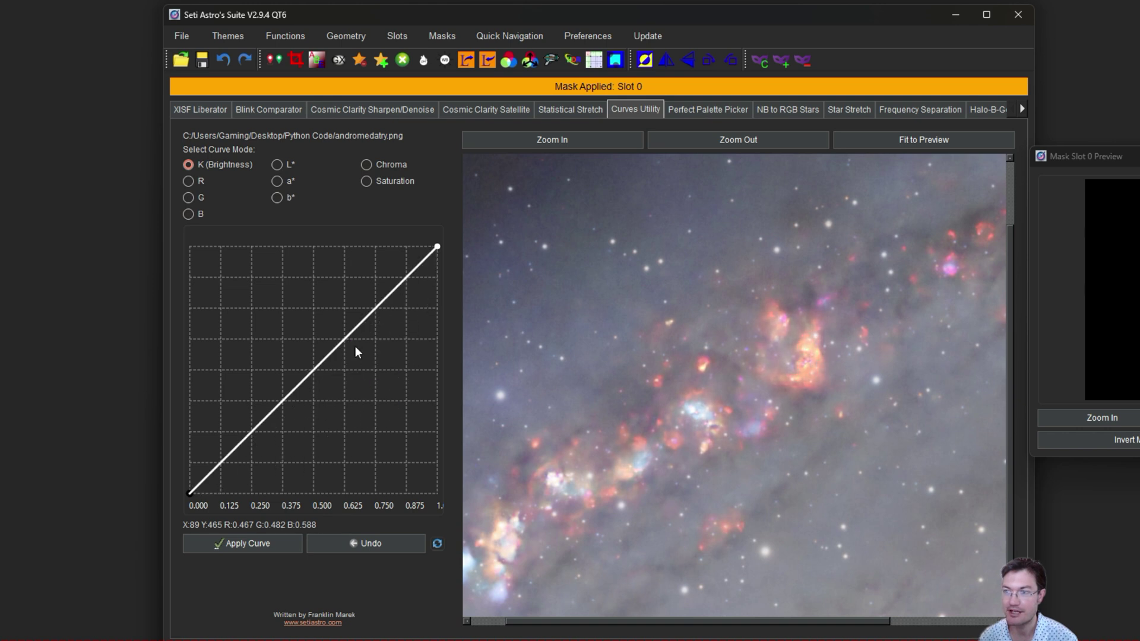
pyautogui.click(365, 165)
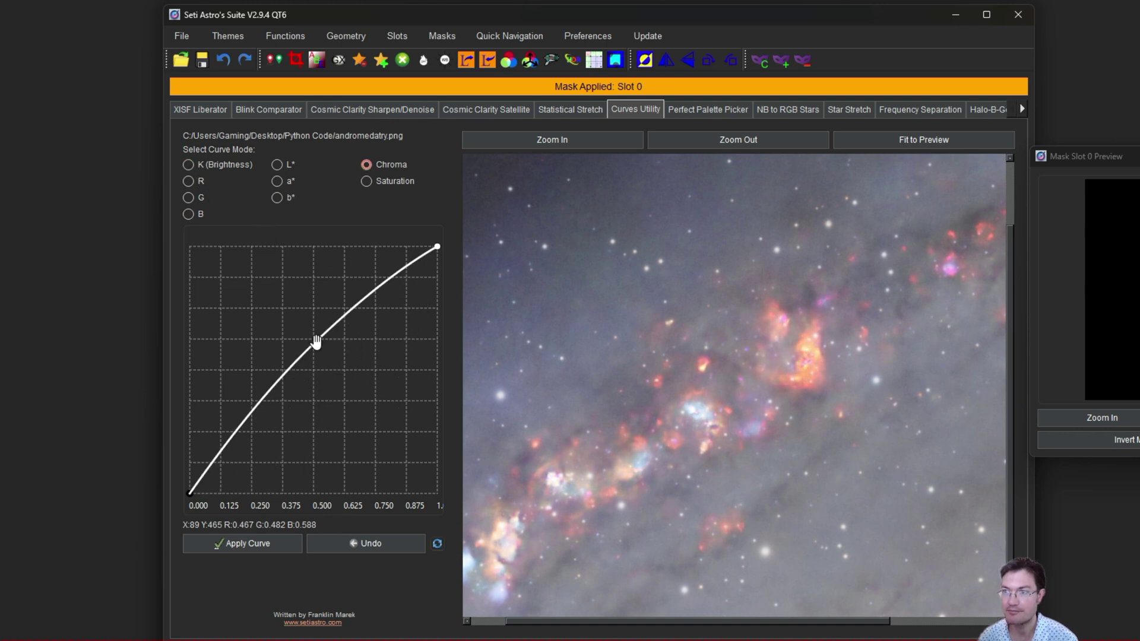
pyautogui.moveTo(315, 339); pyautogui.dragTo(311, 336)
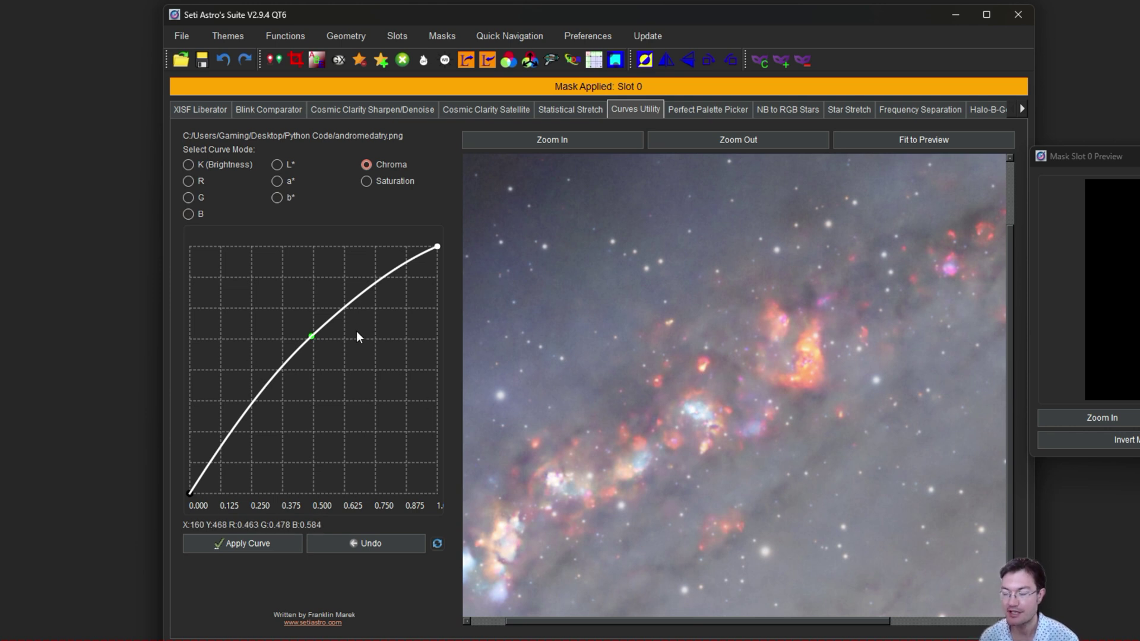
pyautogui.moveTo(1120, 158); pyautogui.dragTo(858, 192)
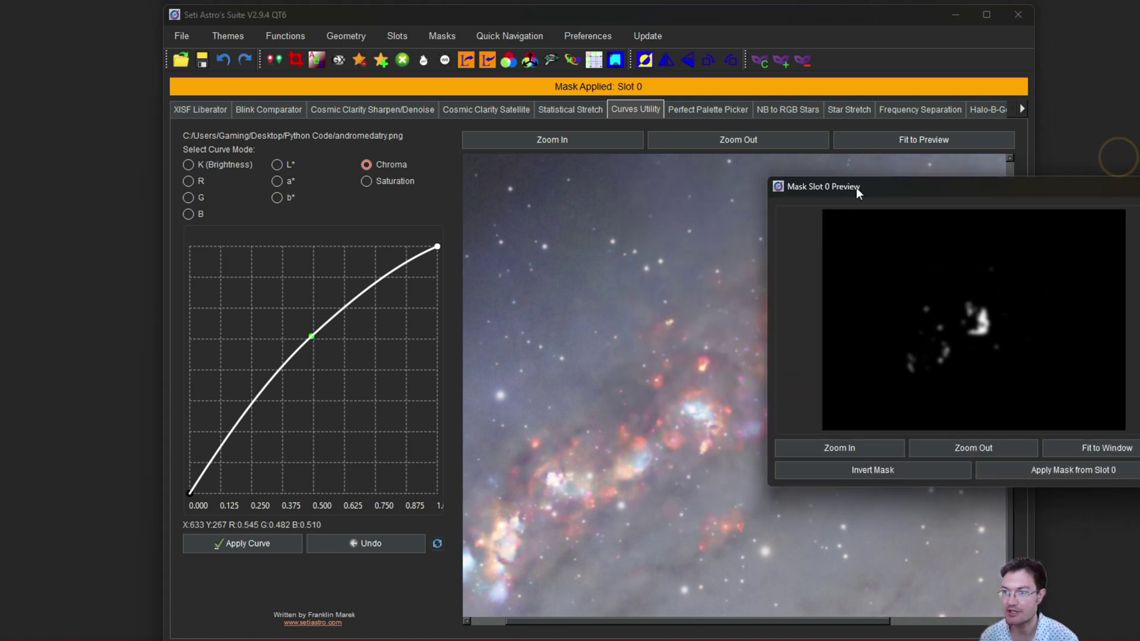
pyautogui.rightClick(310, 337)
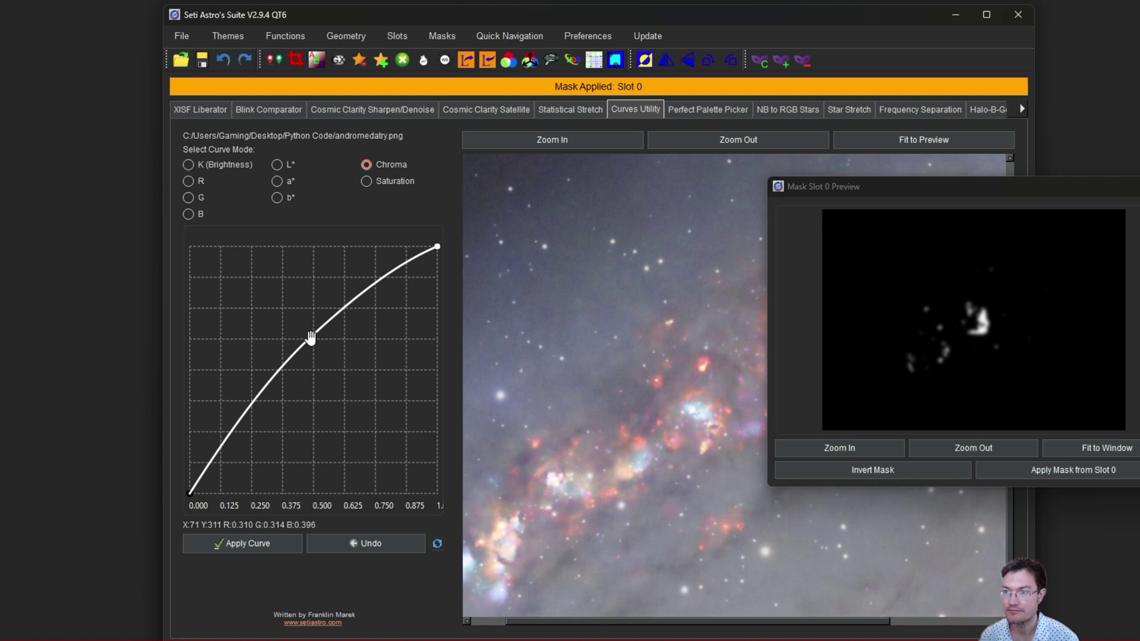
# Invert the Mask Slot 0 star mask, fit it to the window, then apply it from Slot 0.
pyautogui.moveTo(903, 187); pyautogui.dragTo(740, 178)
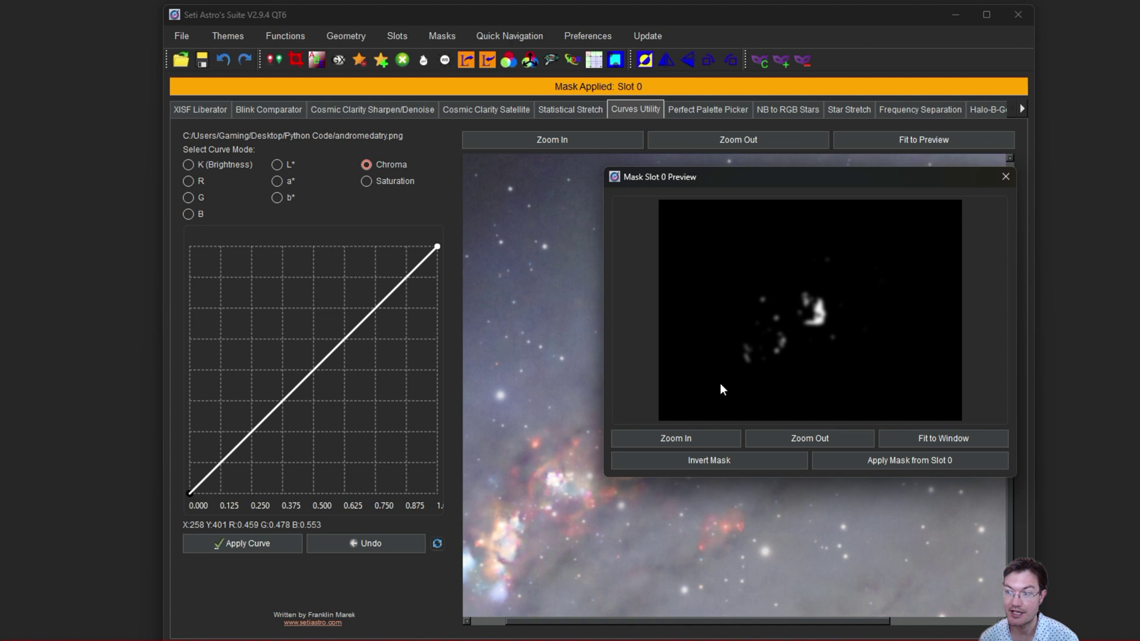
pyautogui.click(699, 464)
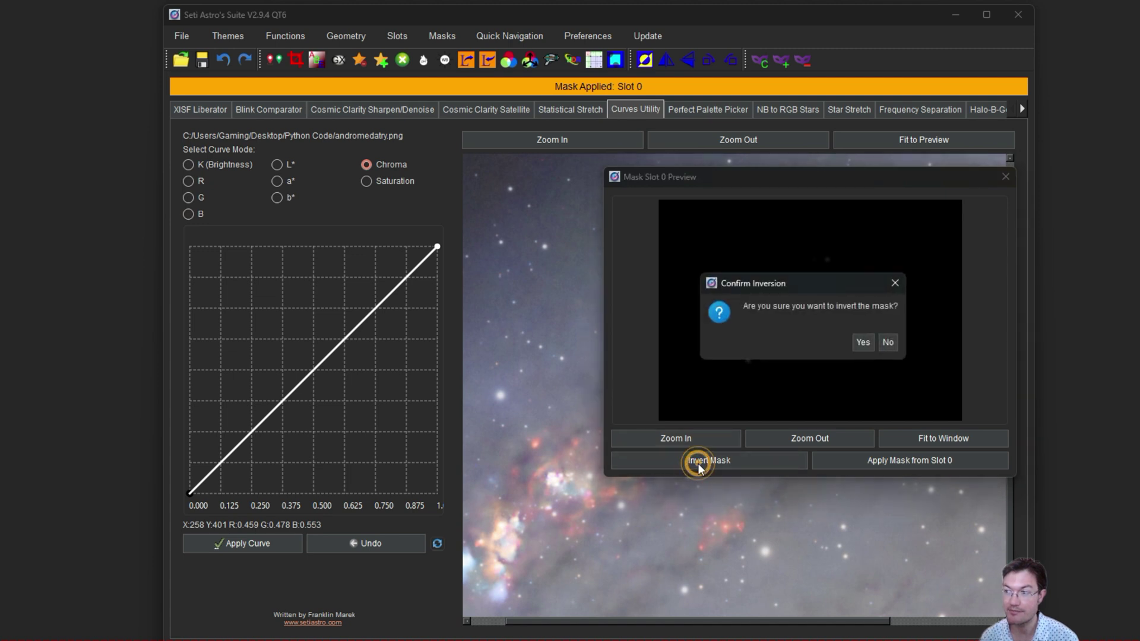
pyautogui.click(864, 342)
pyautogui.click(874, 341)
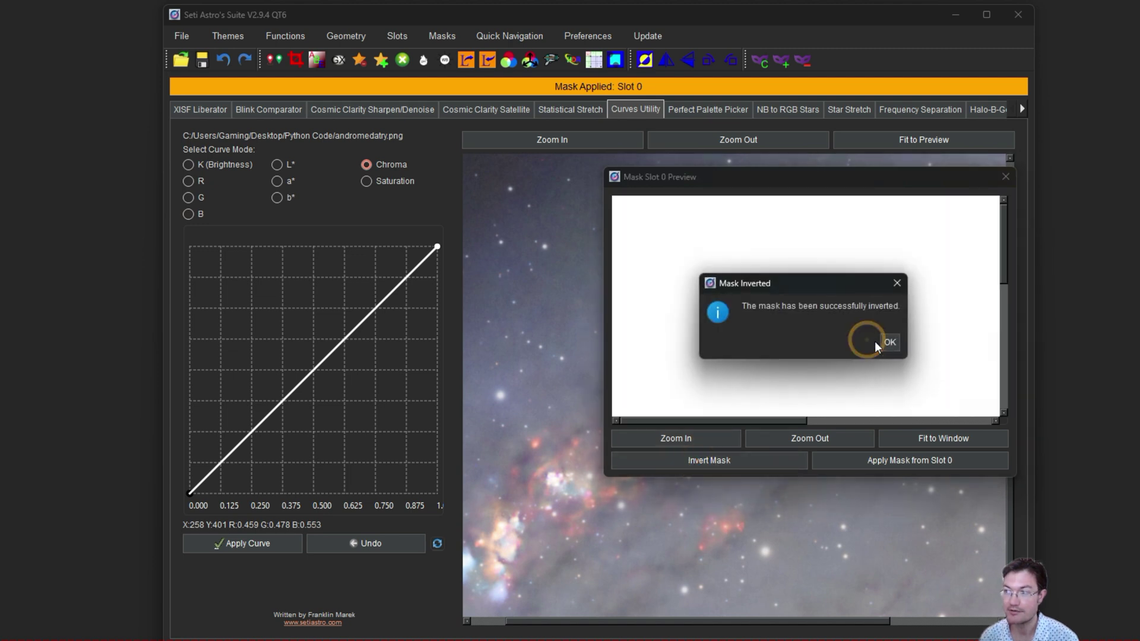
pyautogui.click(917, 439)
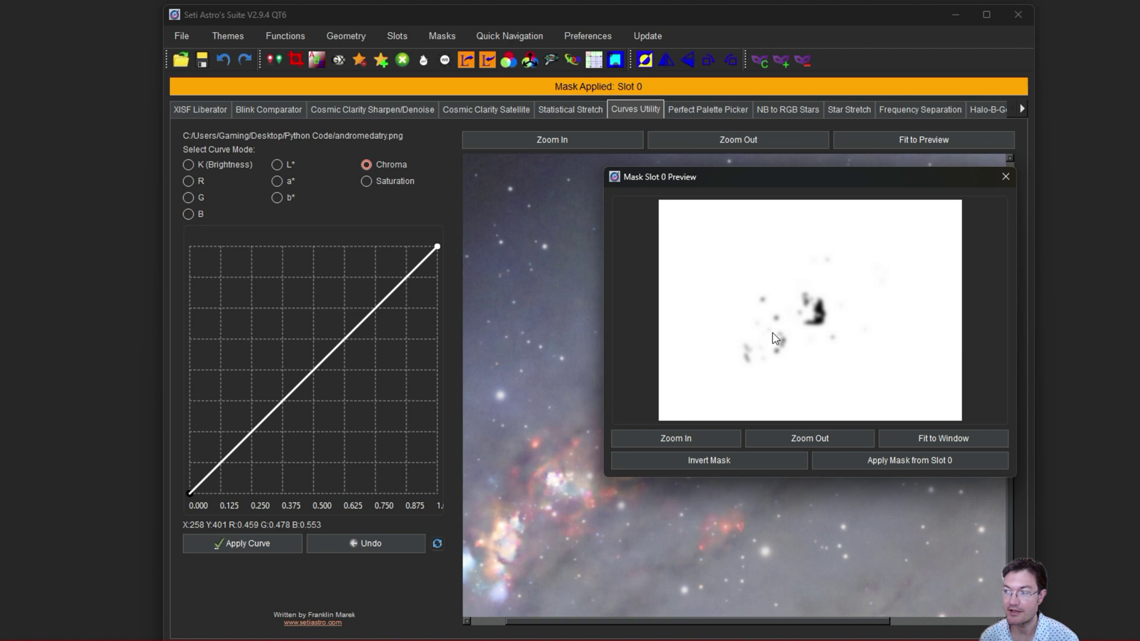
pyautogui.click(885, 462)
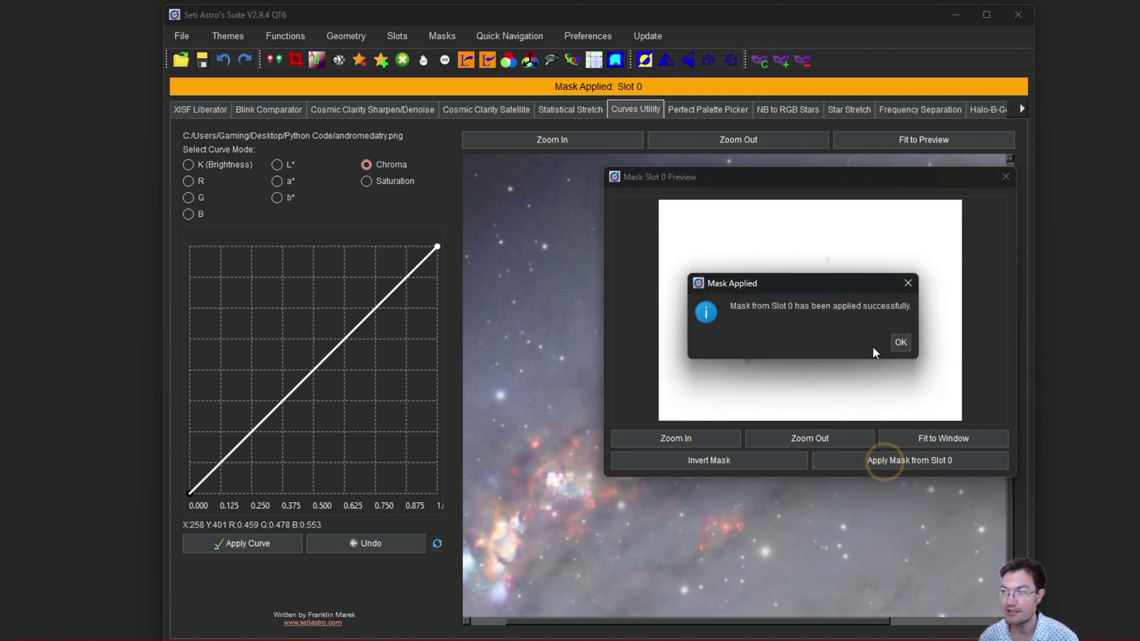
pyautogui.click(896, 341)
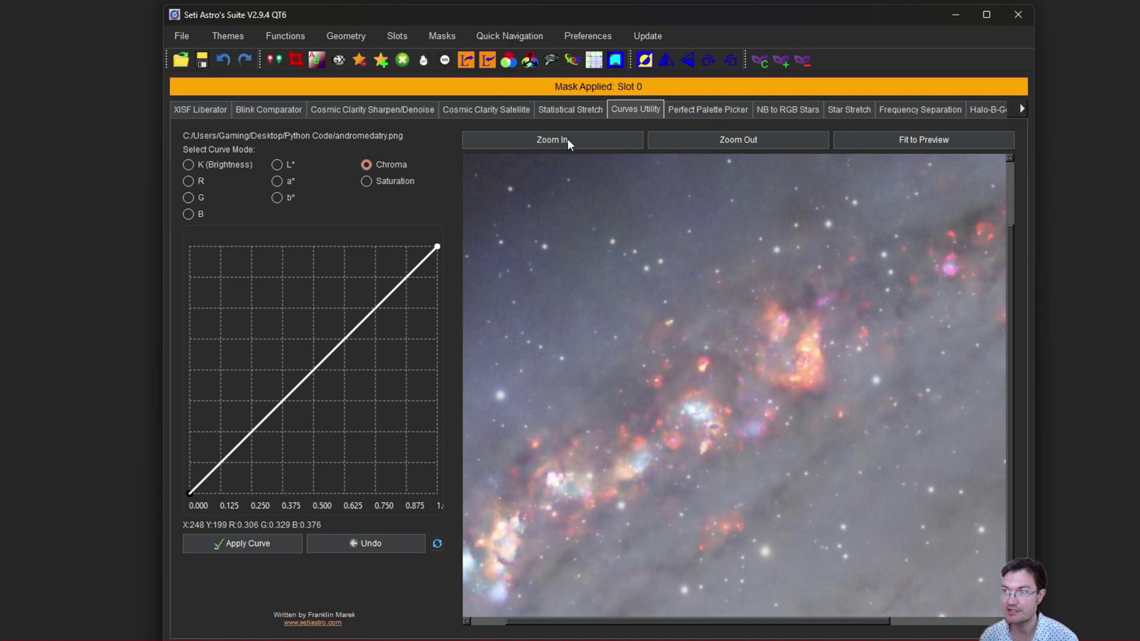
# Pull a Chroma curve point, then steepen the K curve and bring it back near the diagonal.
pyautogui.click(331, 390)
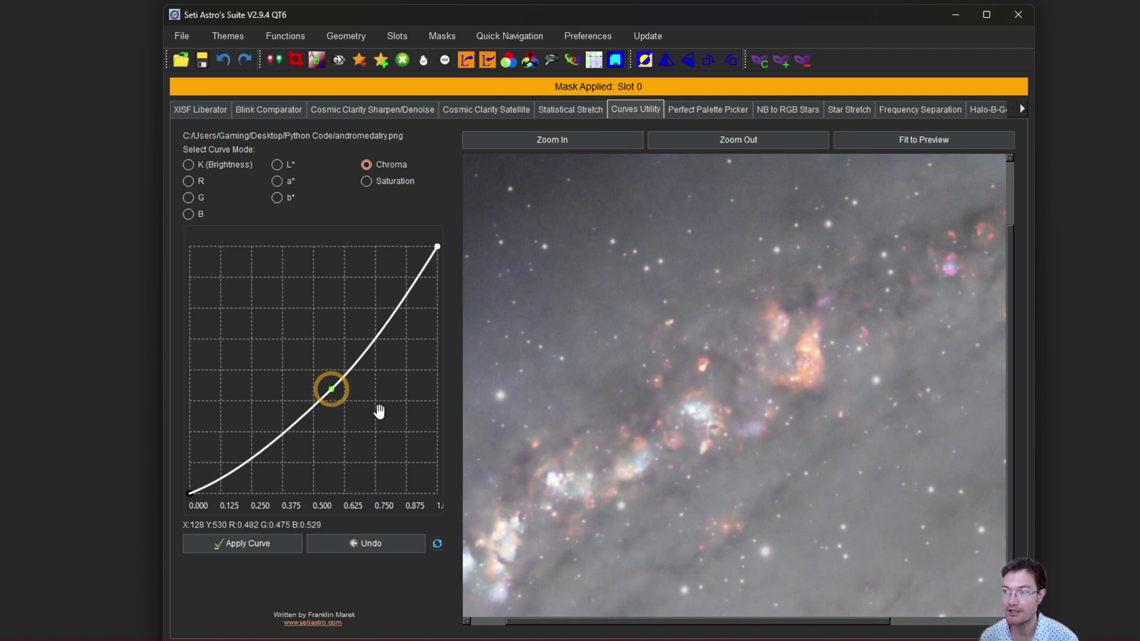
pyautogui.moveTo(378, 410); pyautogui.dragTo(347, 369)
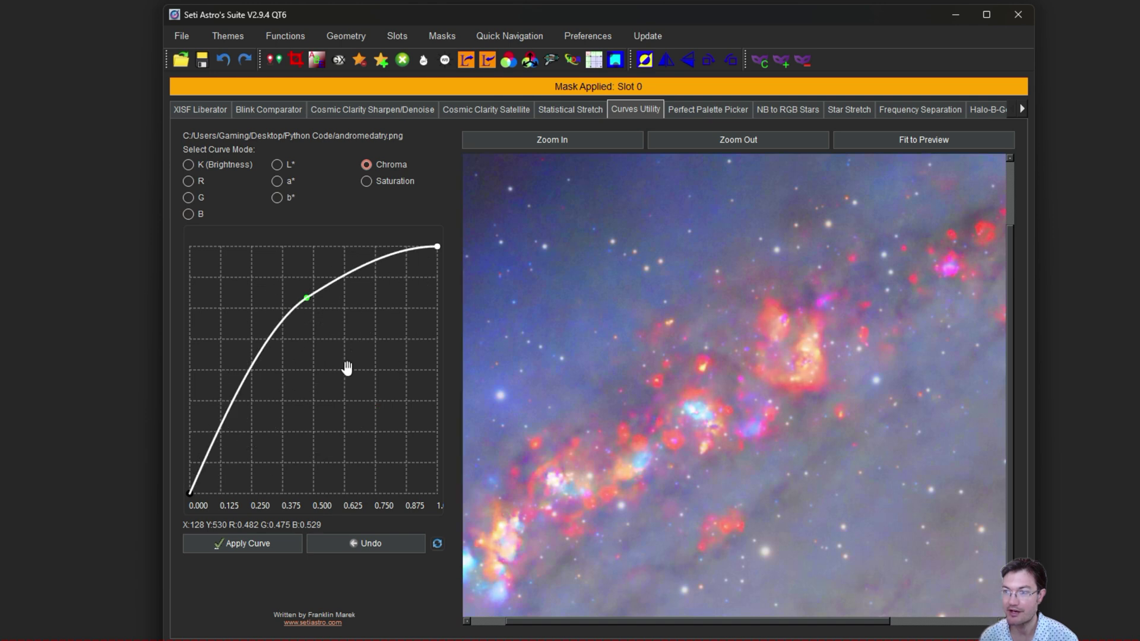
pyautogui.click(208, 169)
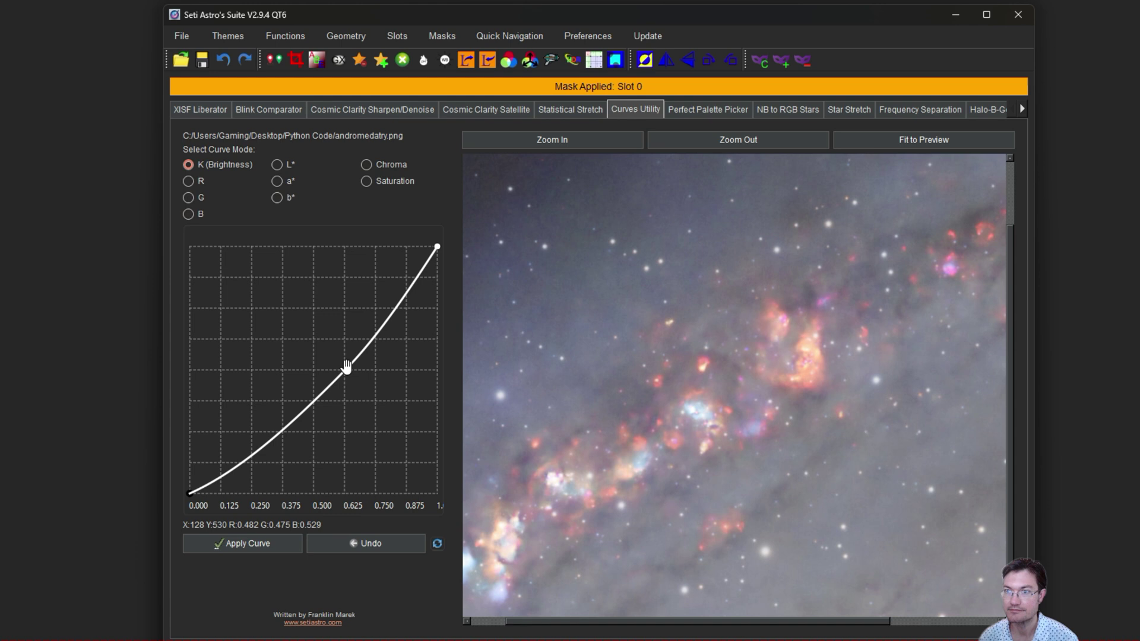
pyautogui.moveTo(347, 367); pyautogui.dragTo(410, 445)
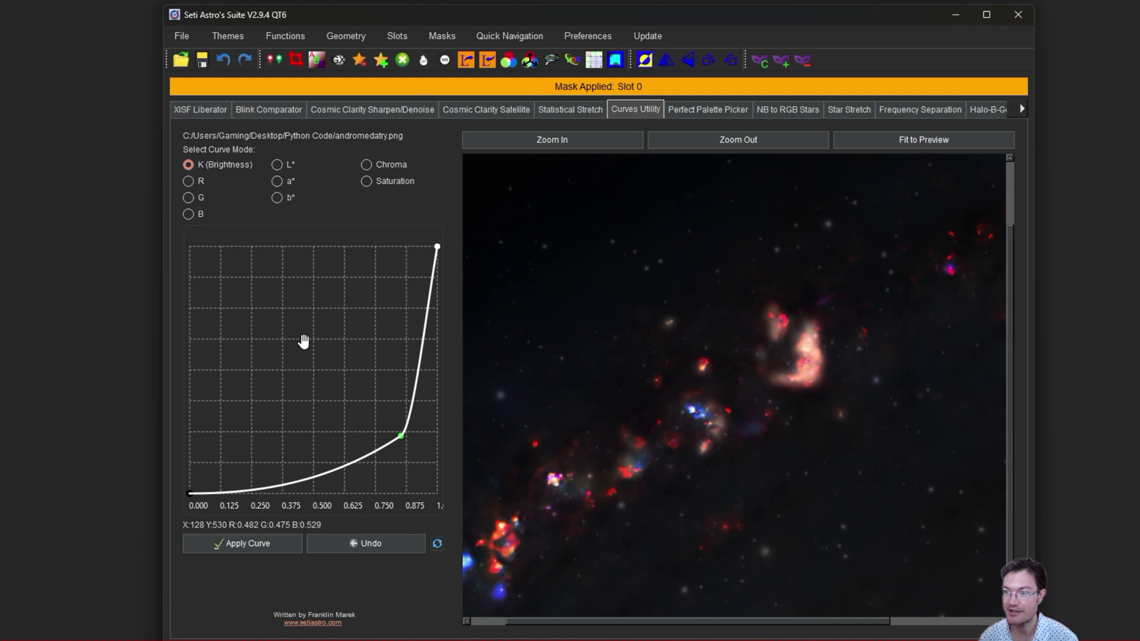
pyautogui.moveTo(302, 338); pyautogui.dragTo(325, 360)
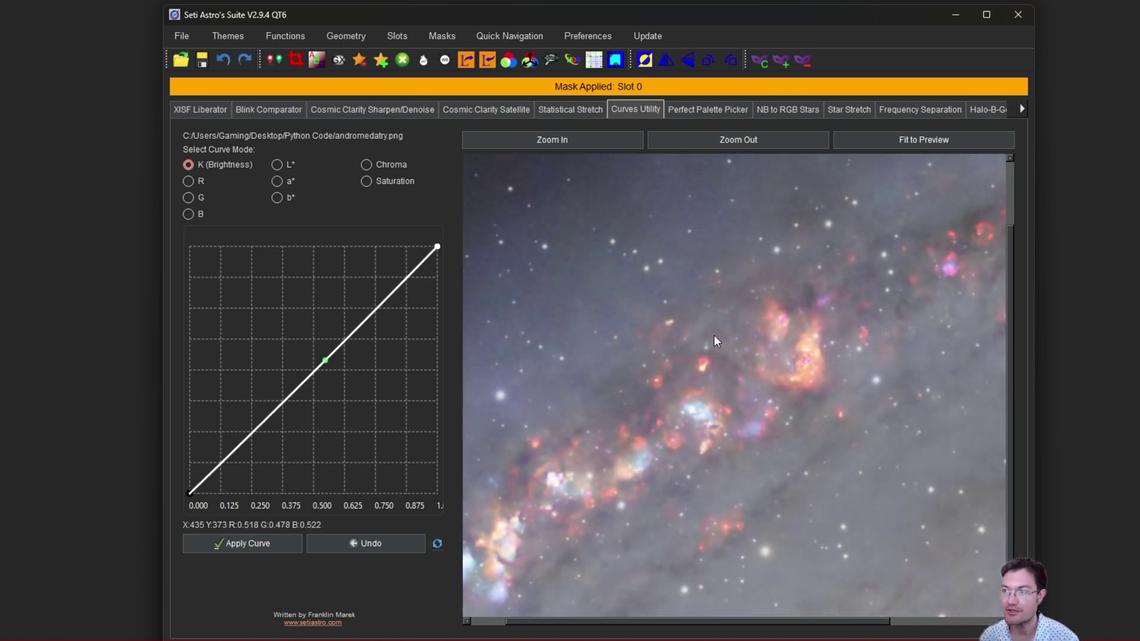
pyautogui.click(397, 35)
# Preview the star mask in Mask Slot 0, then close that preview.
pyautogui.moveTo(442, 37)
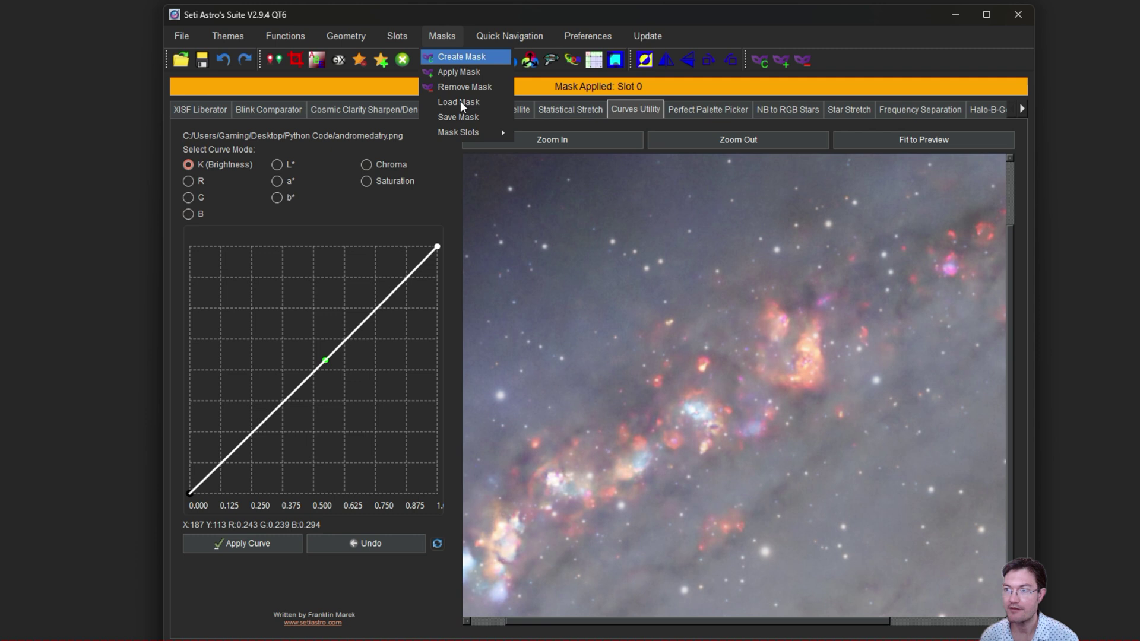
pyautogui.moveTo(462, 139)
pyautogui.click(529, 136)
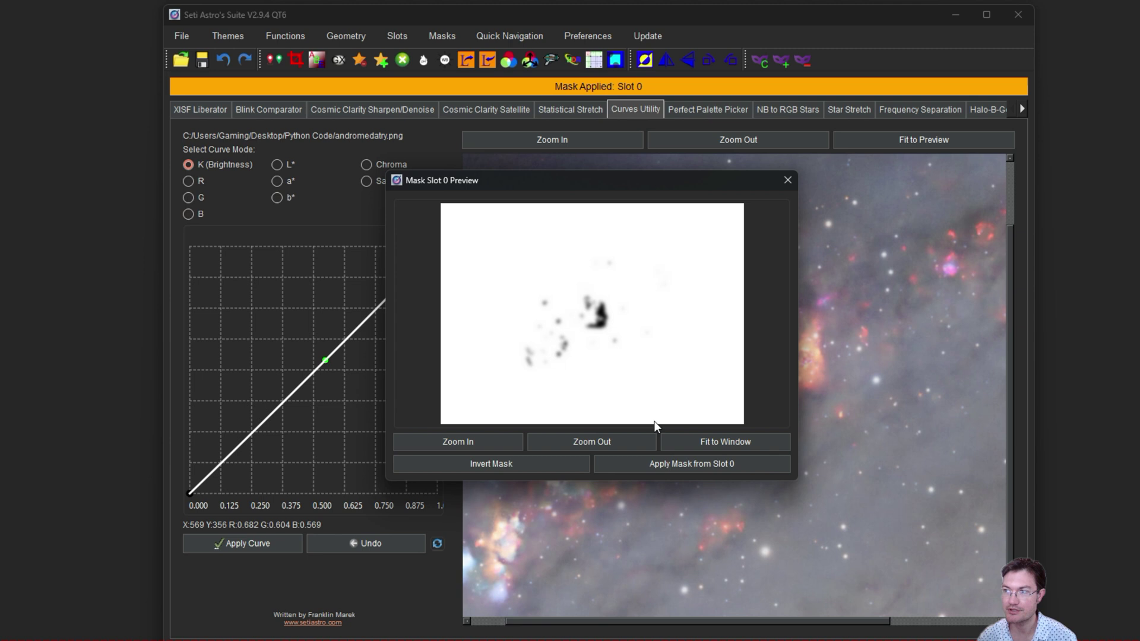
pyautogui.moveTo(615, 187); pyautogui.dragTo(797, 200)
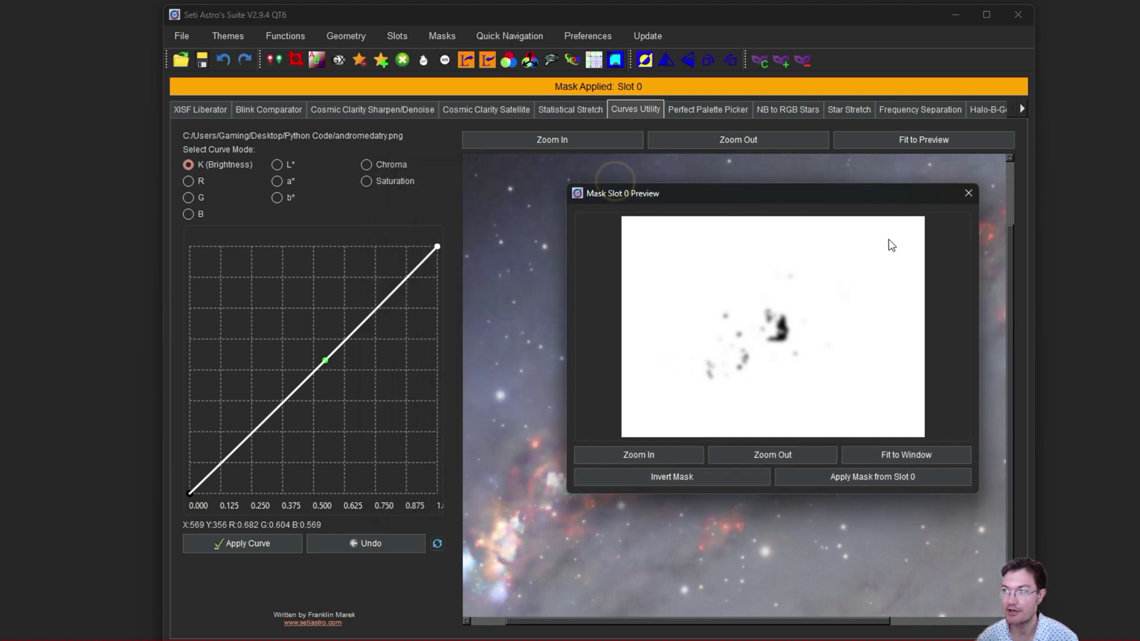
pyautogui.click(968, 193)
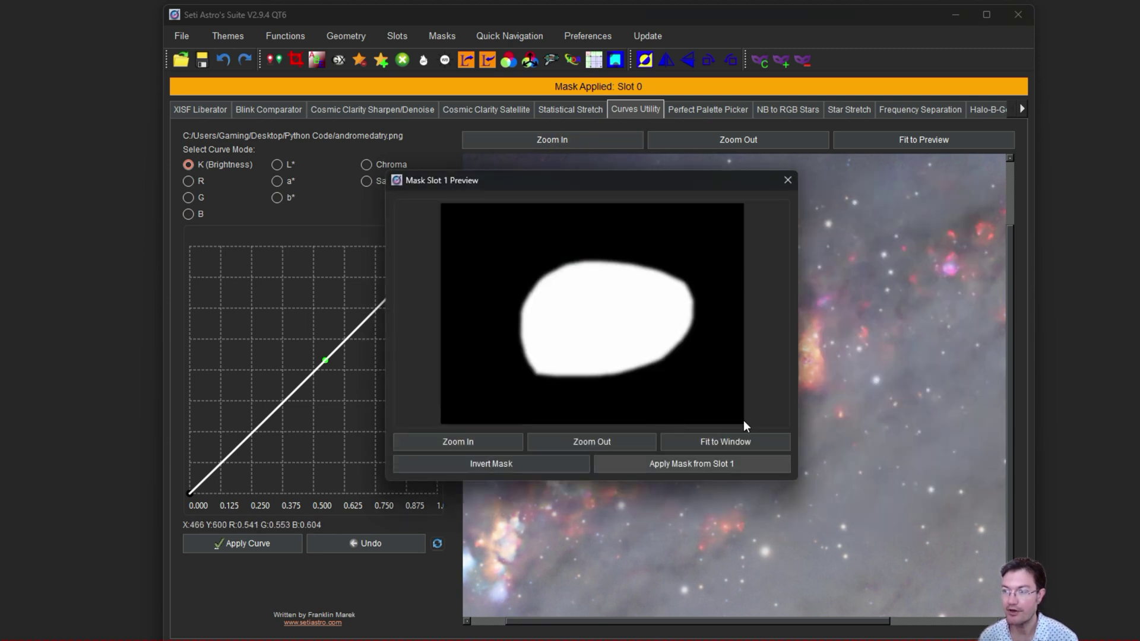
# Apply the oval mask from Slot 1 and test brightness curve bends, ending near straight.
pyautogui.click(657, 464)
pyautogui.click(682, 343)
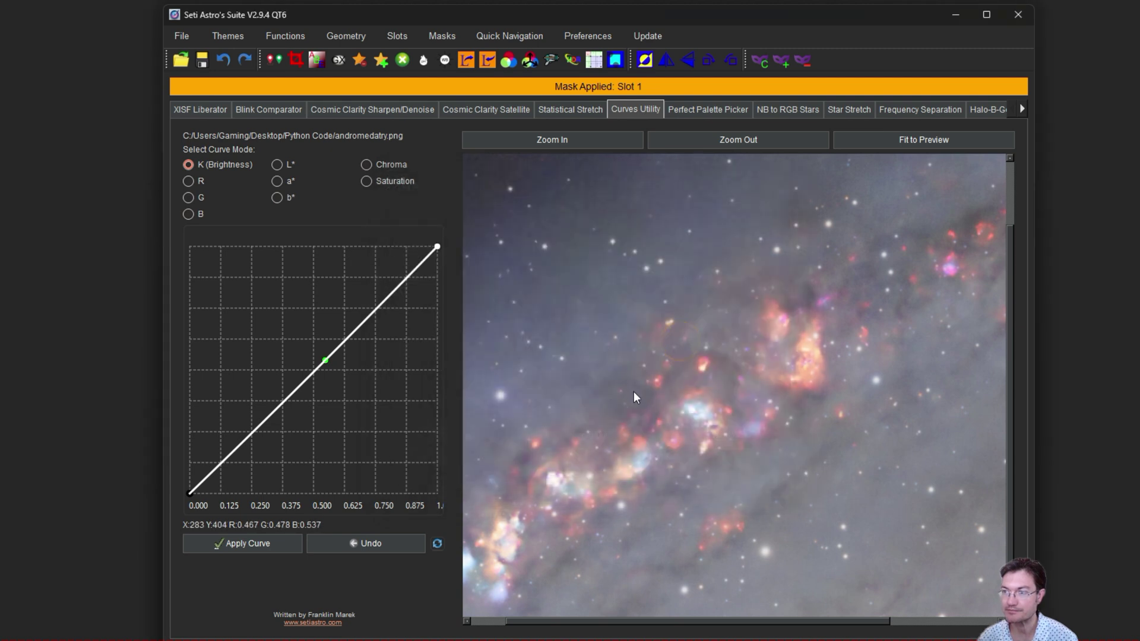
pyautogui.moveTo(326, 359); pyautogui.dragTo(376, 417)
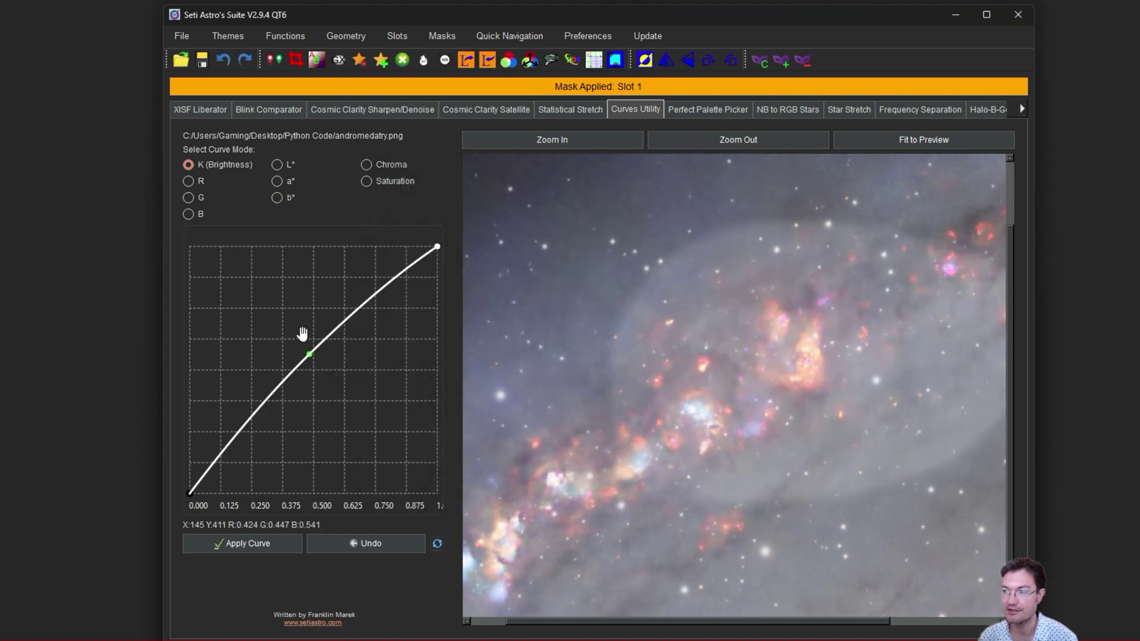
pyautogui.moveTo(303, 334); pyautogui.dragTo(331, 354)
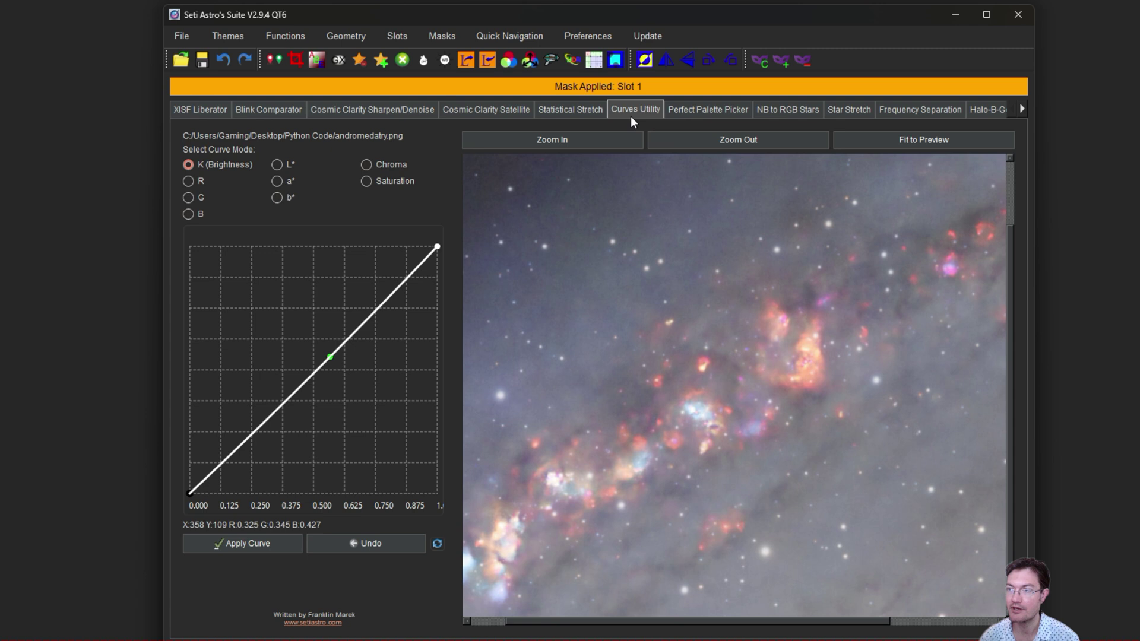
pyautogui.moveTo(725, 444); pyautogui.dragTo(677, 450)
# In Frequency Separation, set the radius to 4.60 and split into high and low frequencies.
pyautogui.click(920, 110)
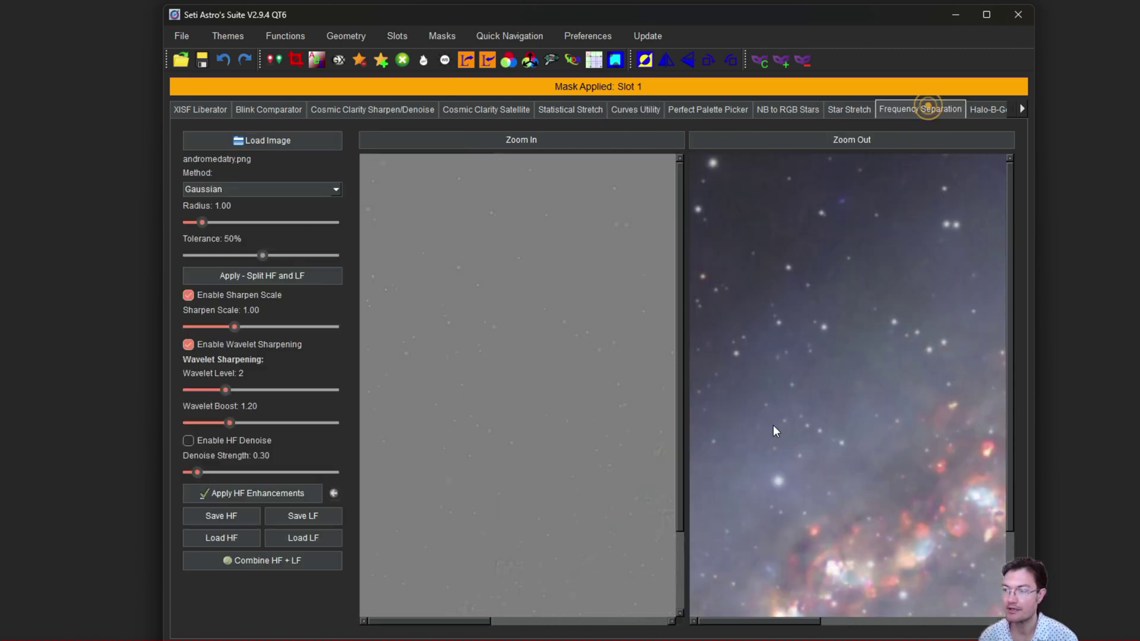
pyautogui.moveTo(640, 409); pyautogui.dragTo(679, 412)
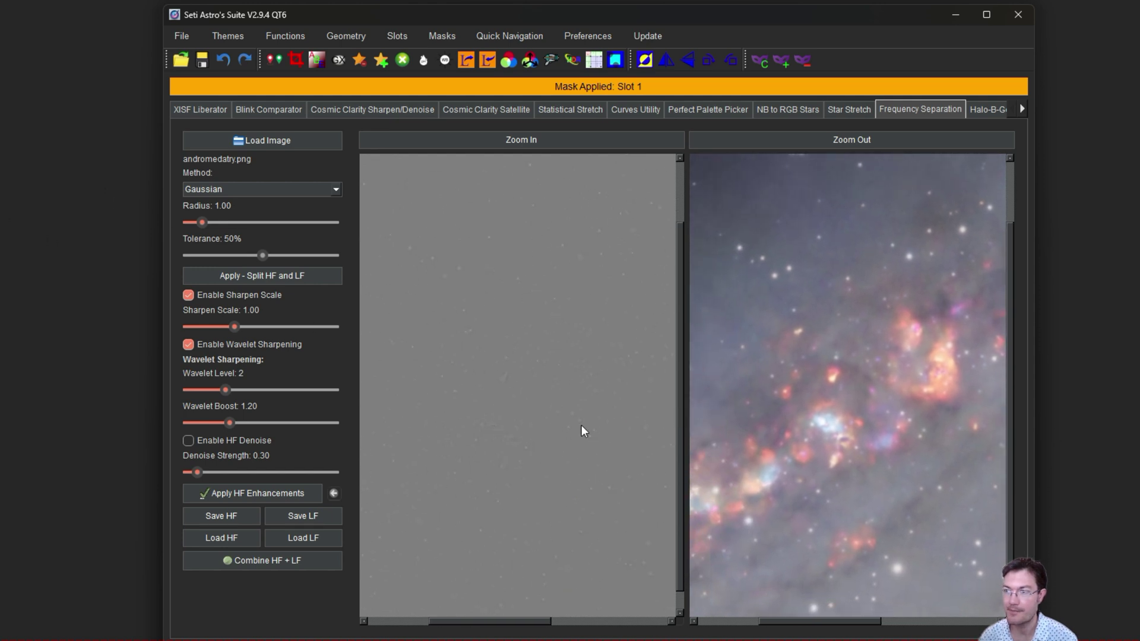
pyautogui.moveTo(575, 446); pyautogui.dragTo(538, 440)
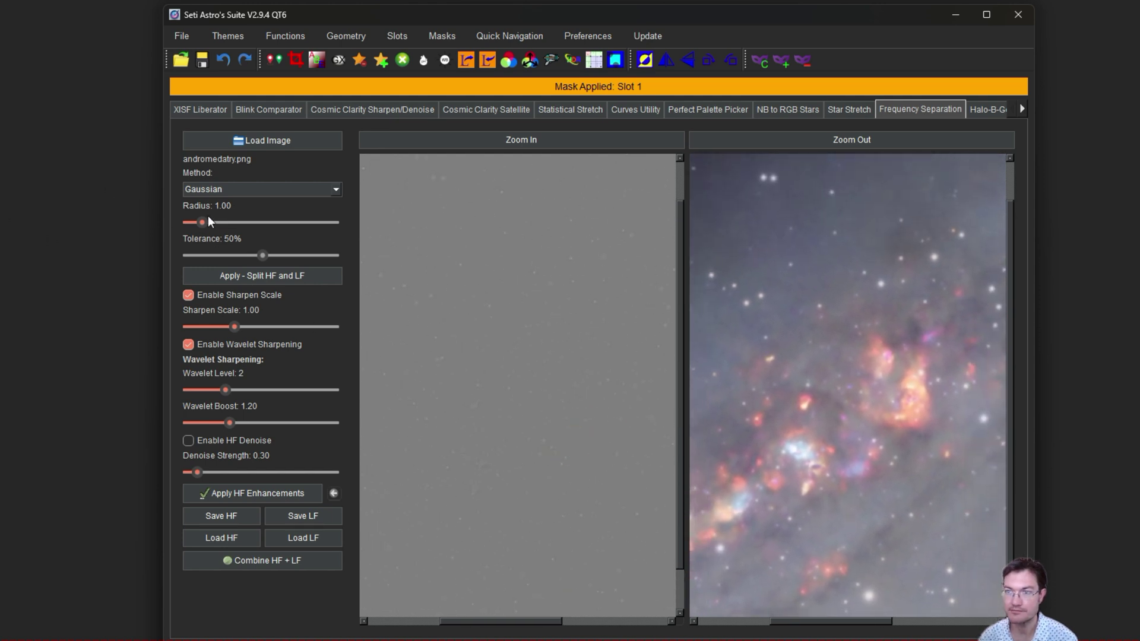
pyautogui.moveTo(219, 225); pyautogui.dragTo(226, 227)
pyautogui.click(259, 275)
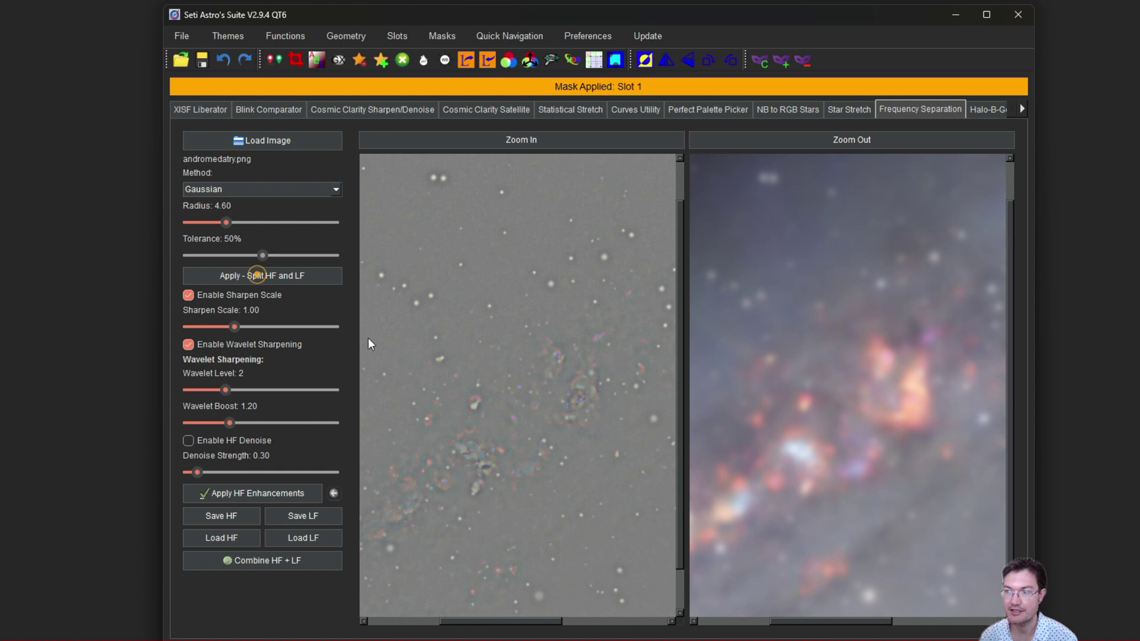
# Sharpen the HF layer at scale 2.29 and combine HF + LF.
pyautogui.moveTo(235, 327); pyautogui.dragTo(301, 327)
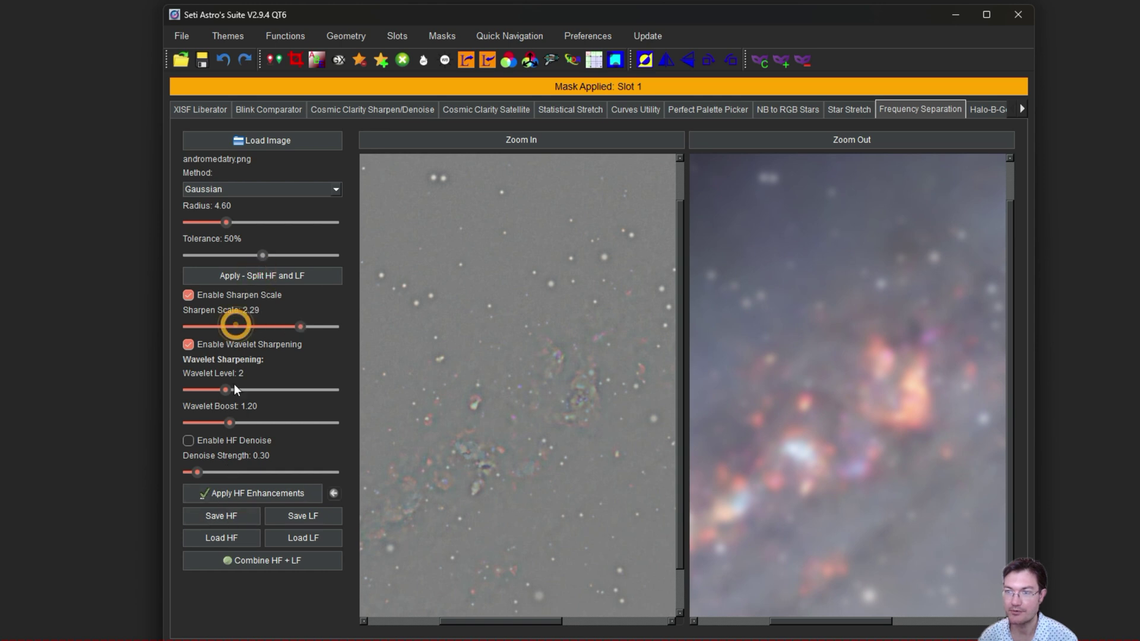
pyautogui.click(236, 494)
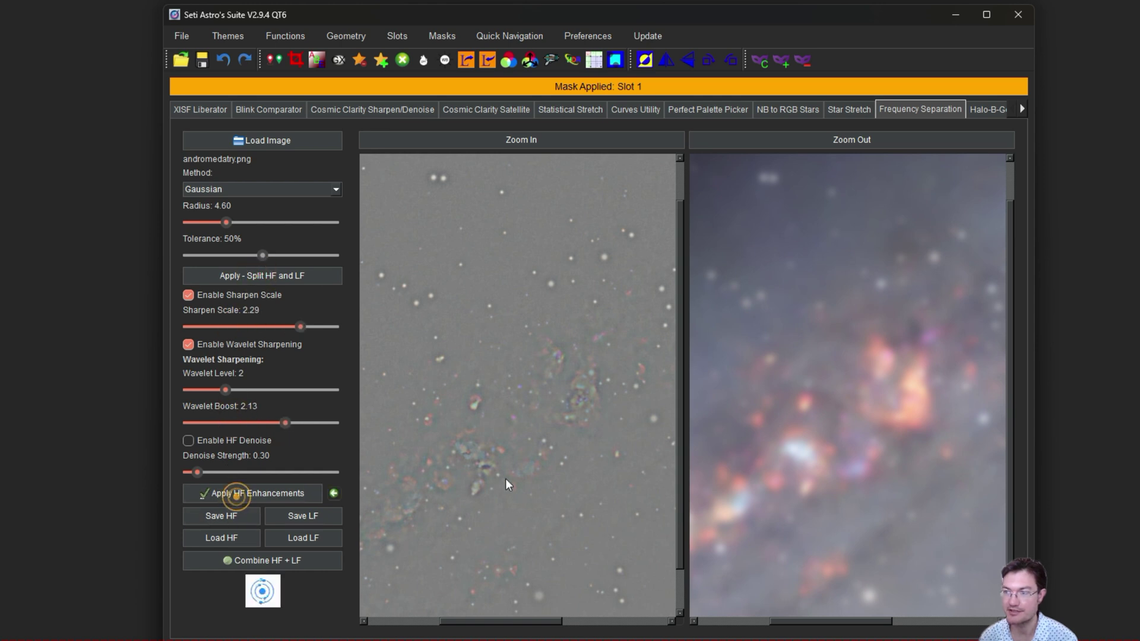
pyautogui.click(278, 559)
pyautogui.moveTo(821, 430); pyautogui.dragTo(762, 304)
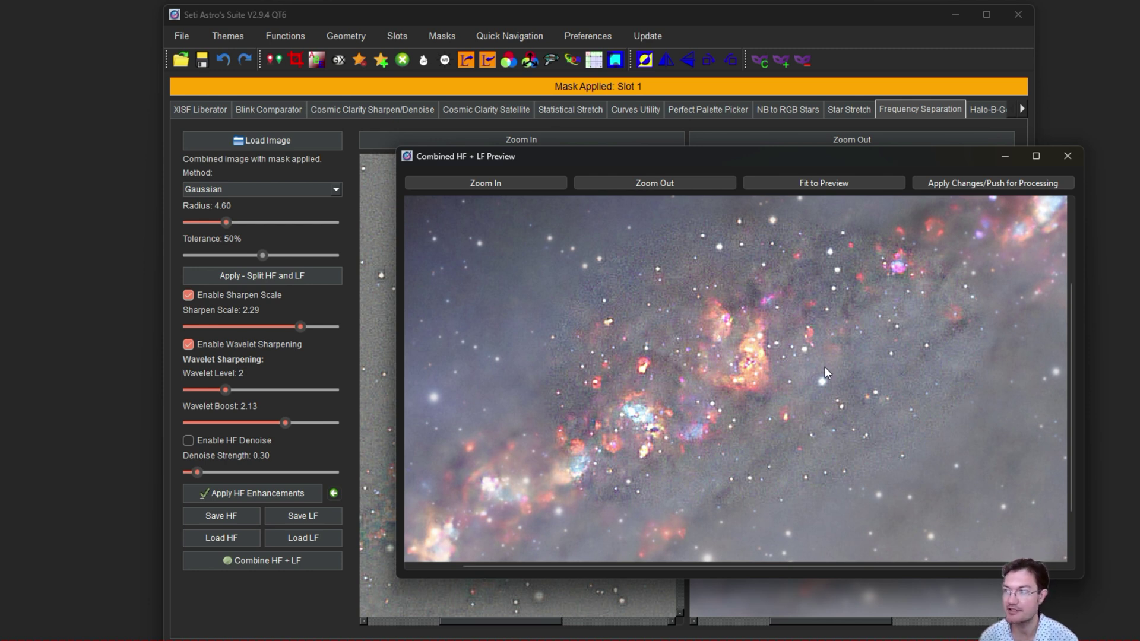
# Push the combined image for further processing and return to the Curves Utility.
pyautogui.click(1010, 180)
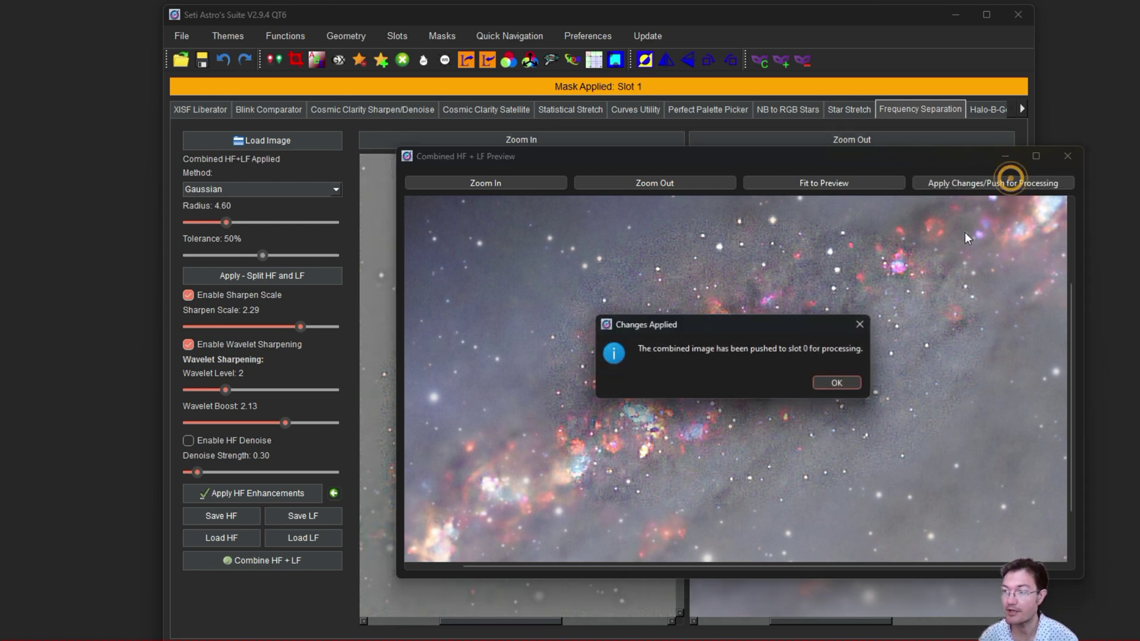
pyautogui.click(845, 389)
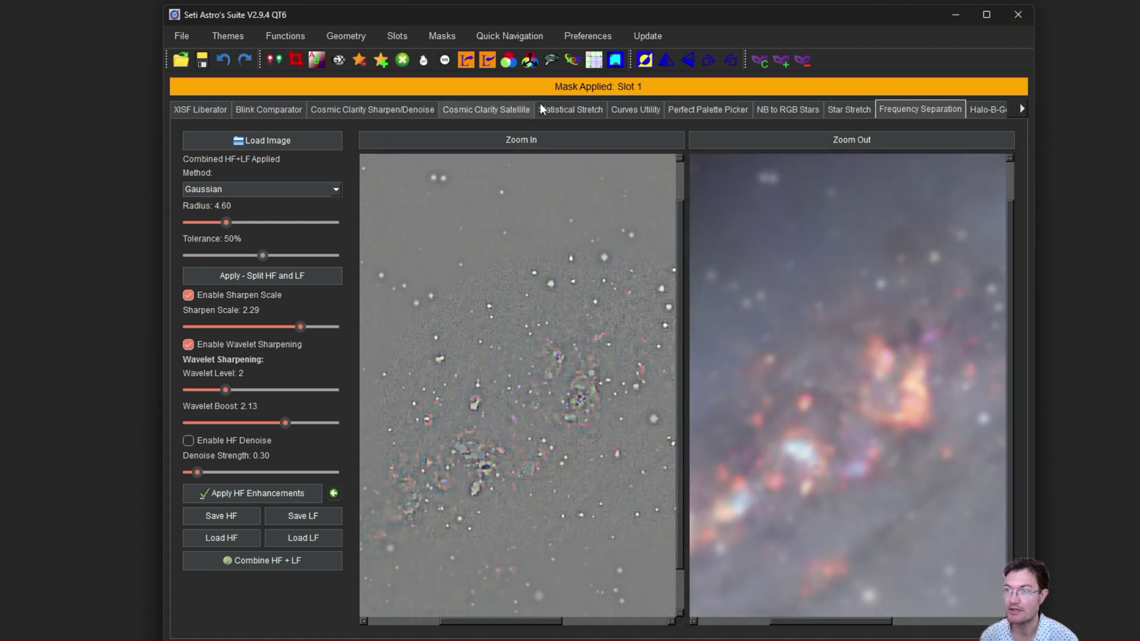
pyautogui.click(583, 111)
pyautogui.click(633, 111)
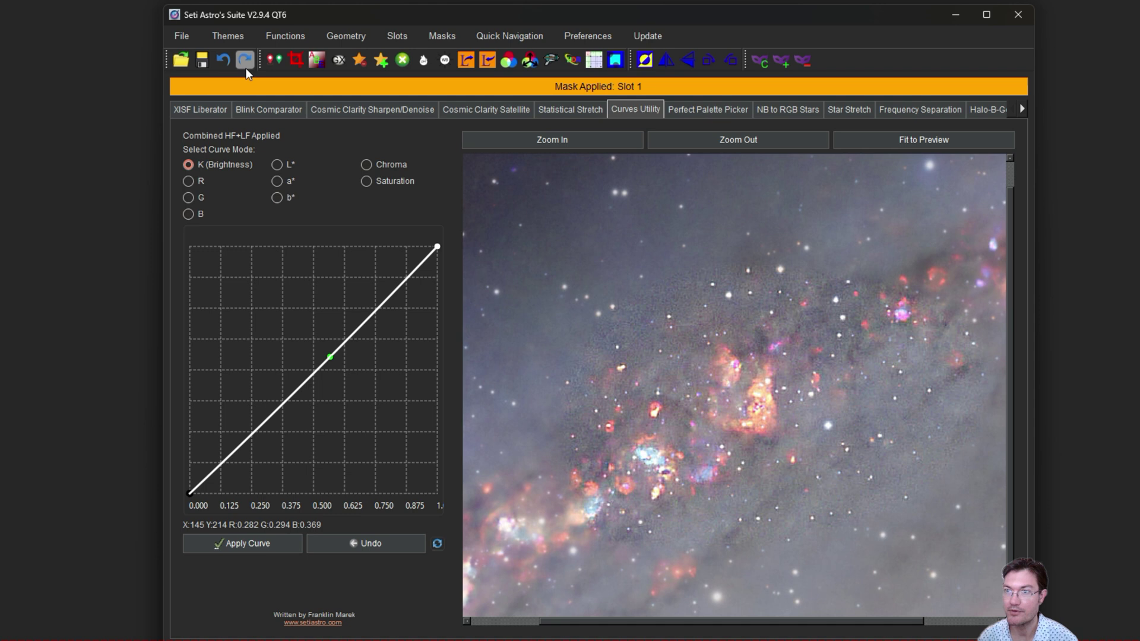
# Undo the frequency-separation change, glance at Halo-B-Gon zoomed in, then return to Curves Utility.
pyautogui.click(223, 60)
pyautogui.scroll(-3, 823, 113)
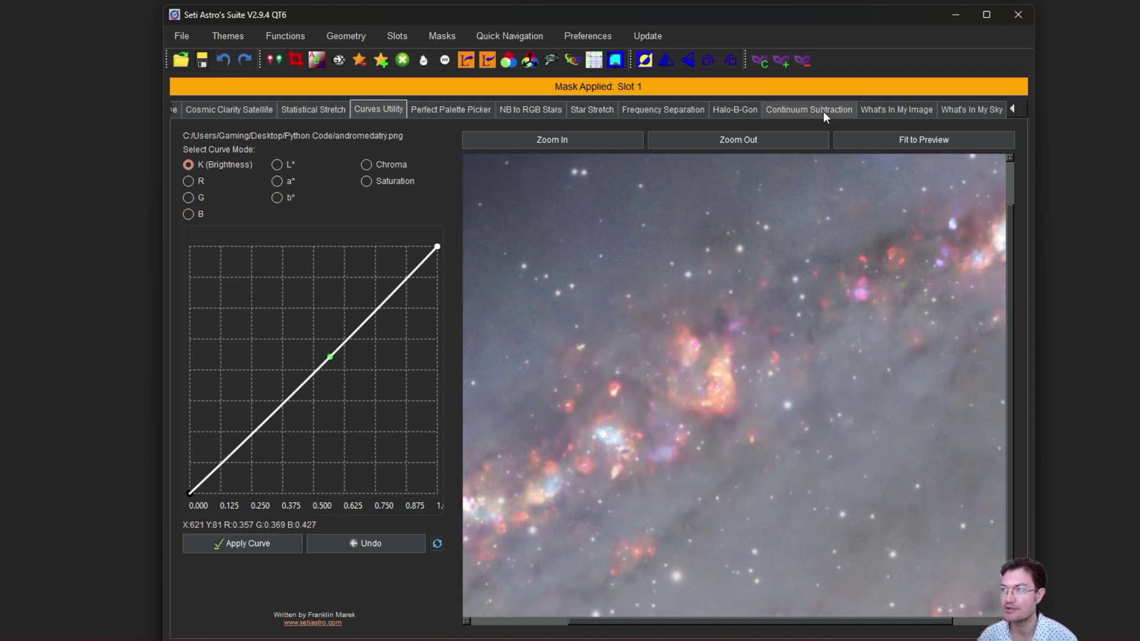
pyautogui.click(722, 115)
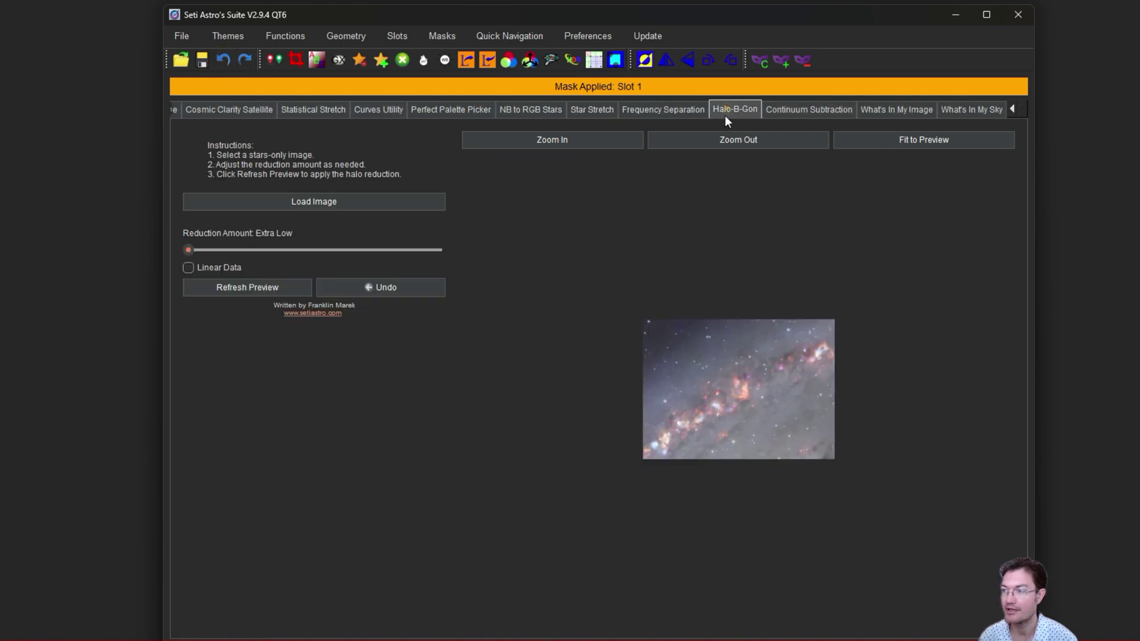
pyautogui.click(544, 141)
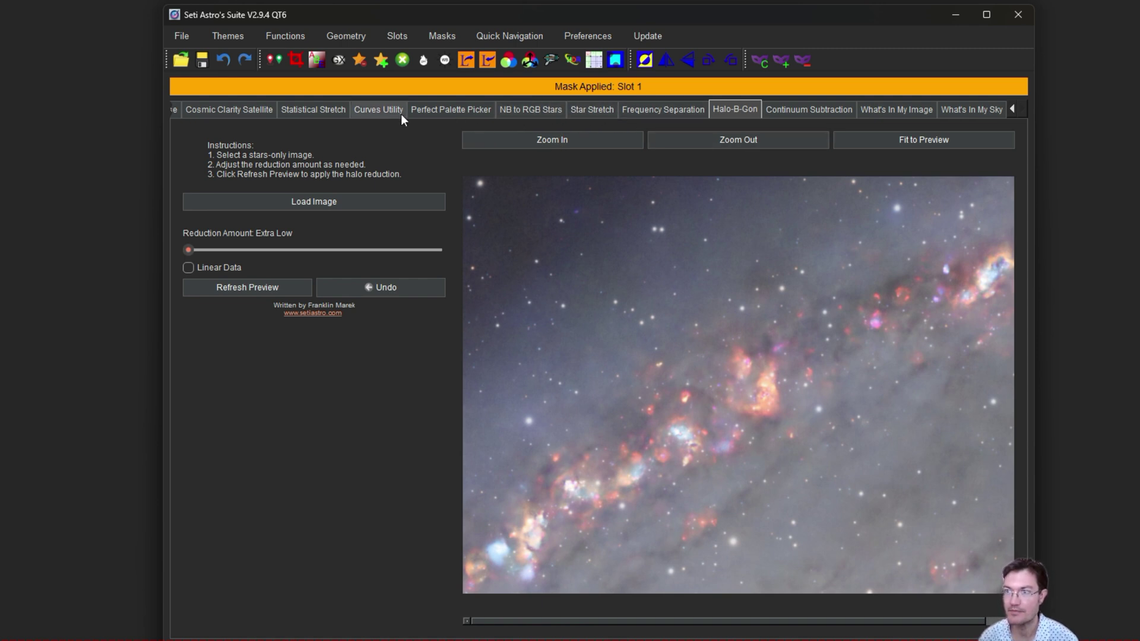
pyautogui.click(374, 111)
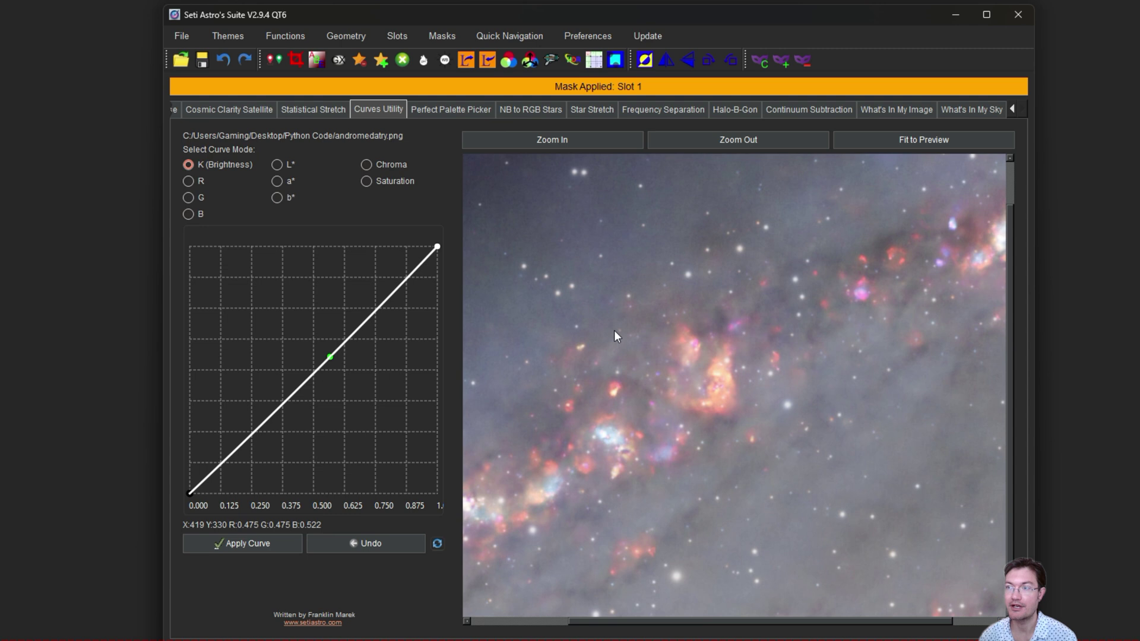
pyautogui.moveTo(615, 329); pyautogui.dragTo(654, 354)
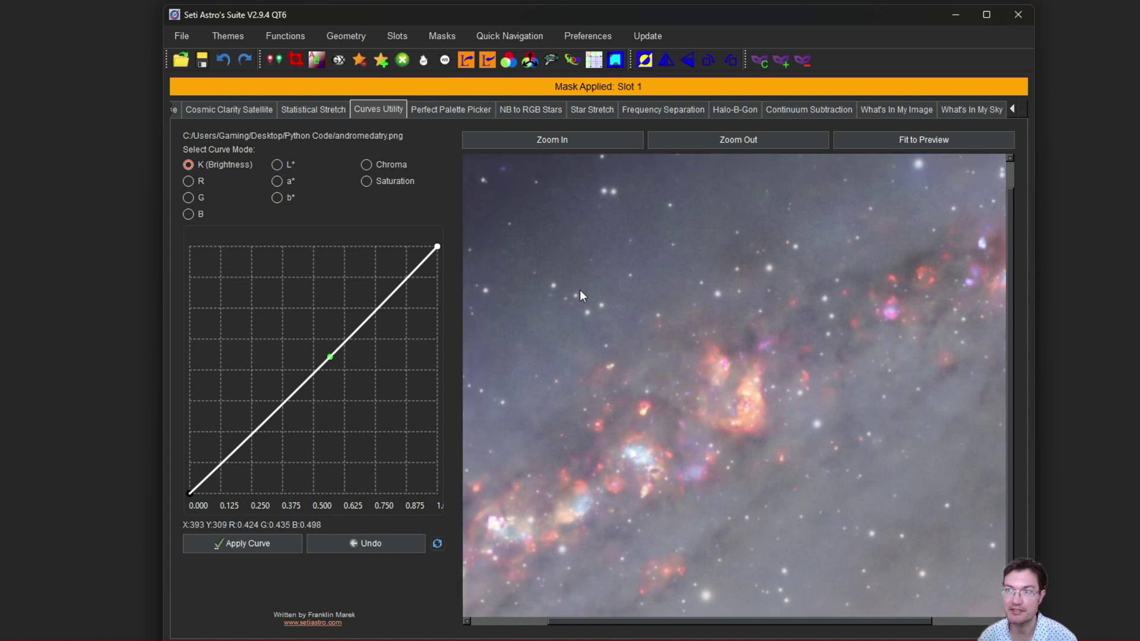
# Close Remove Green without applying it and remove the active mask.
pyautogui.click(402, 60)
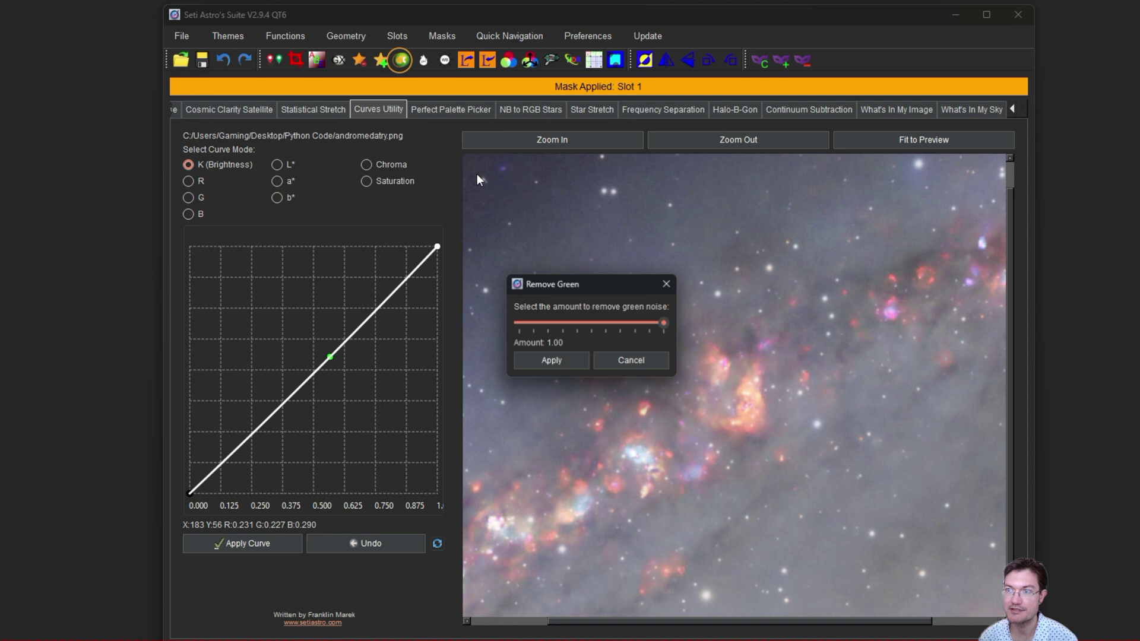
pyautogui.click(639, 360)
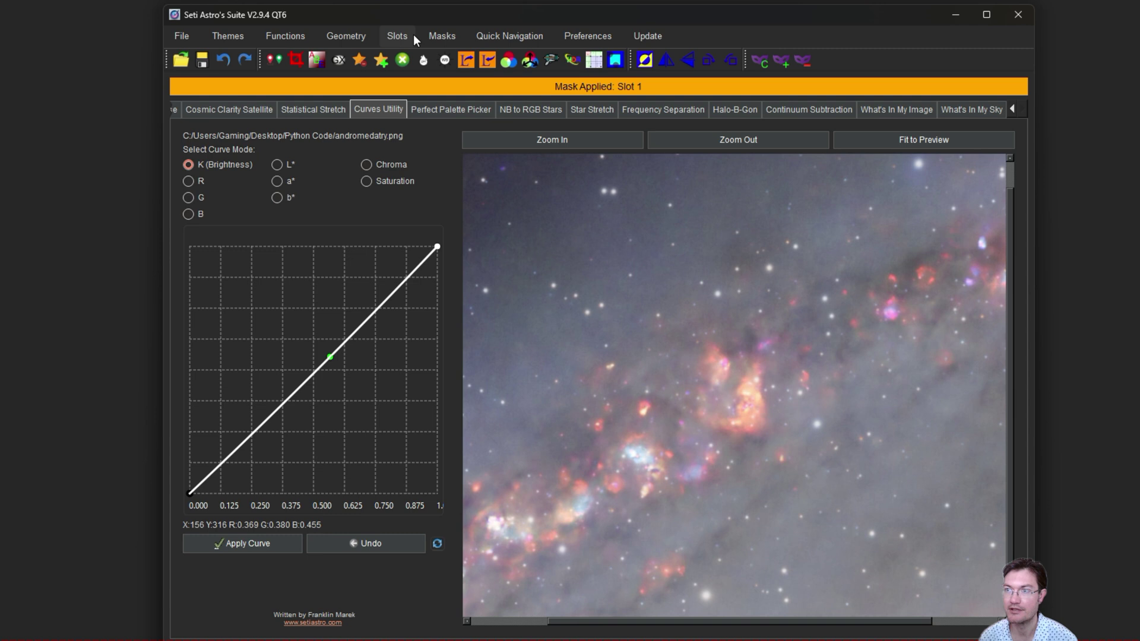
pyautogui.click(803, 62)
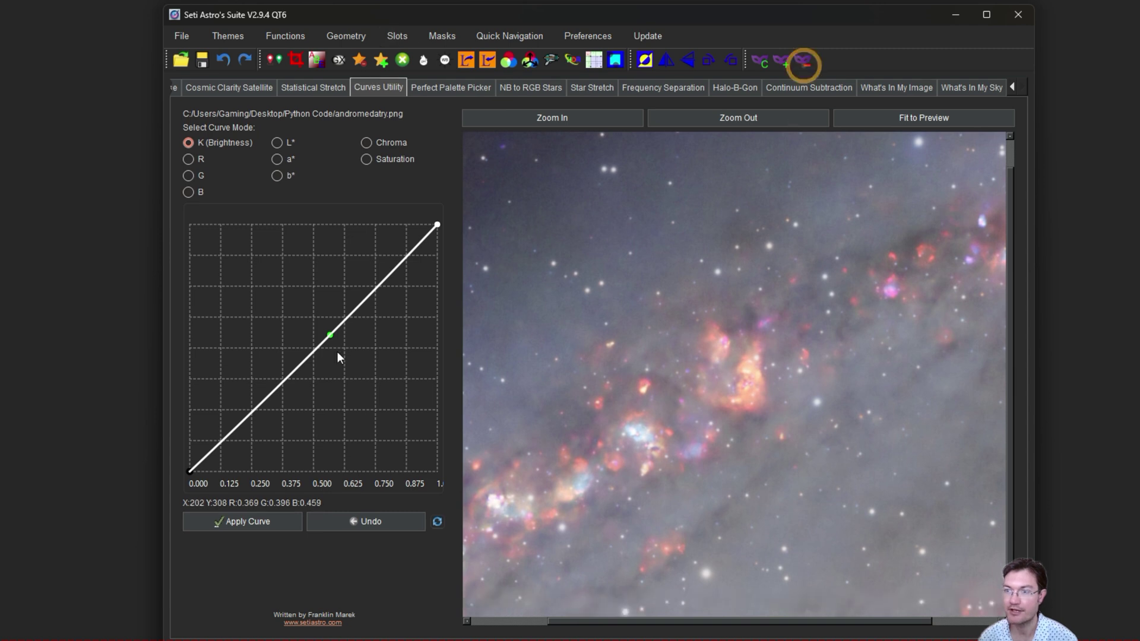
# Raise the G channel curve and apply it with the Slot 1 mask.
pyautogui.click(195, 175)
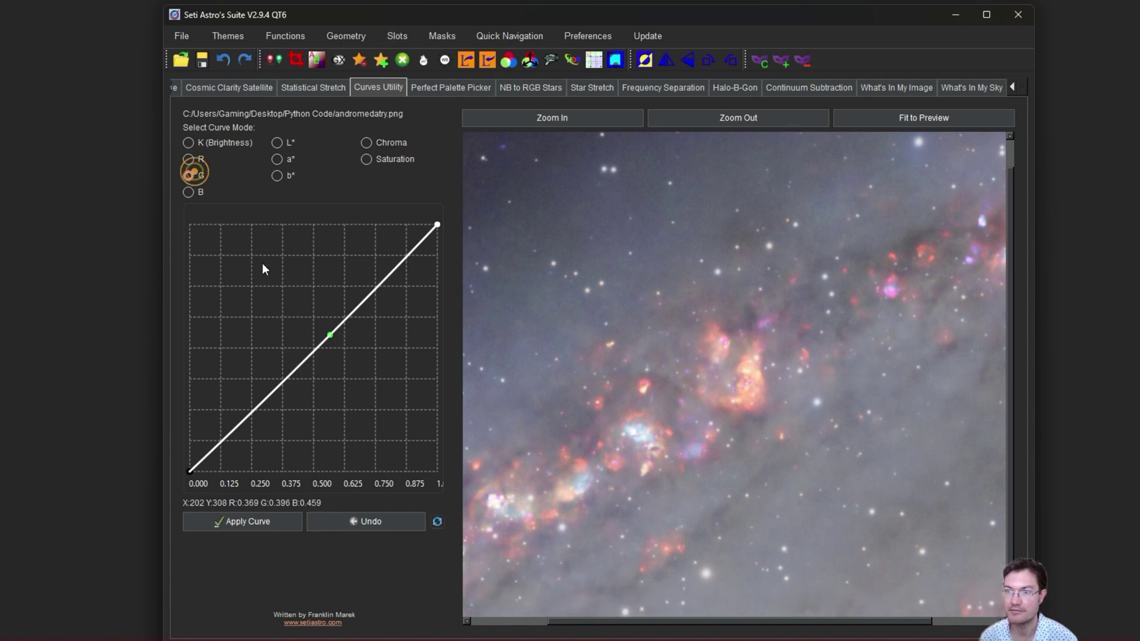
pyautogui.click(319, 308)
pyautogui.rightClick(320, 307)
pyautogui.moveTo(325, 337); pyautogui.dragTo(306, 312)
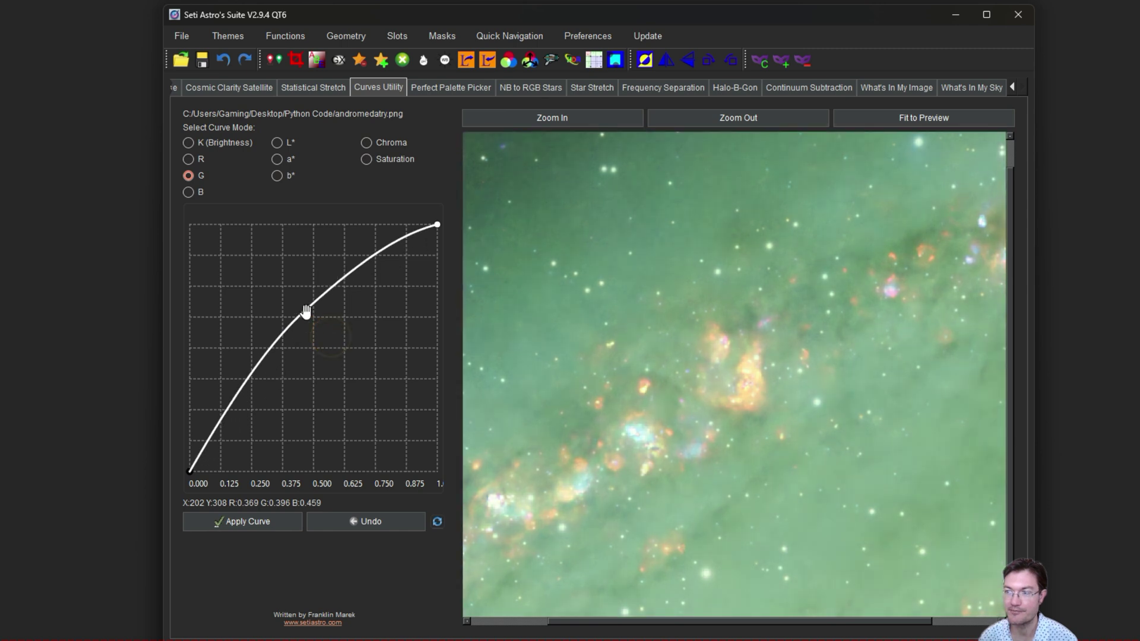
pyautogui.click(234, 521)
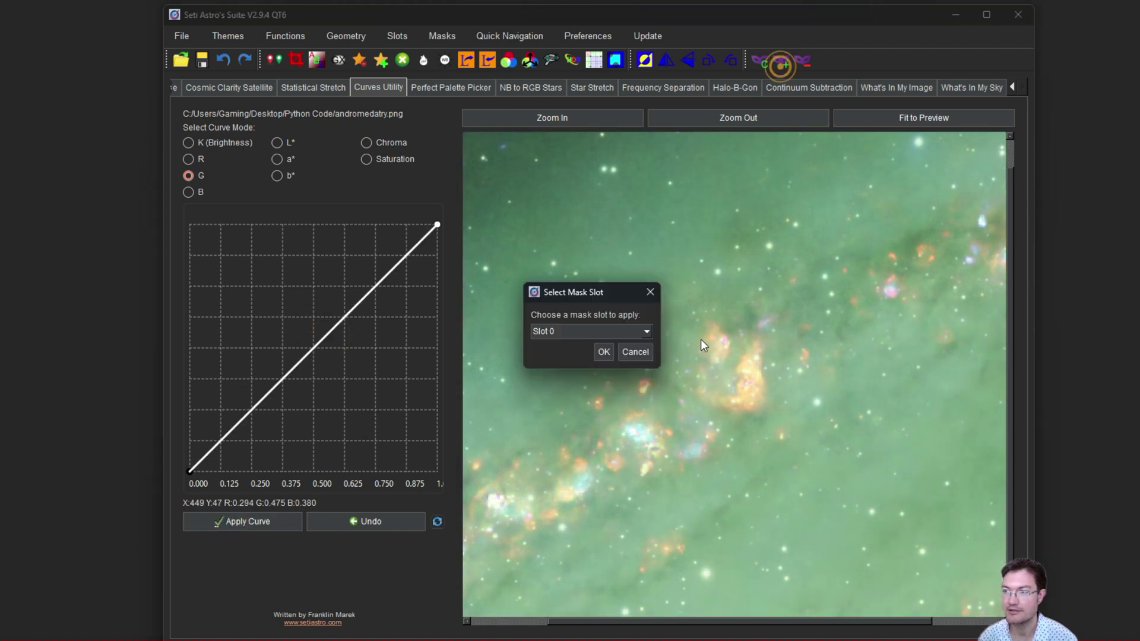
pyautogui.click(647, 332)
pyautogui.click(612, 354)
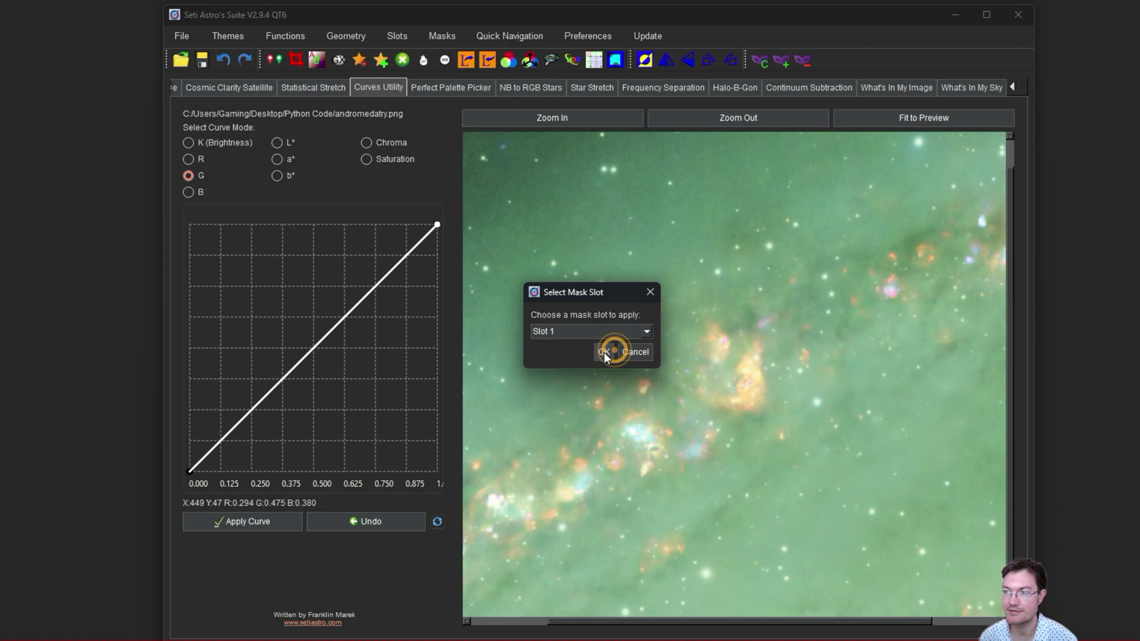
pyautogui.click(604, 352)
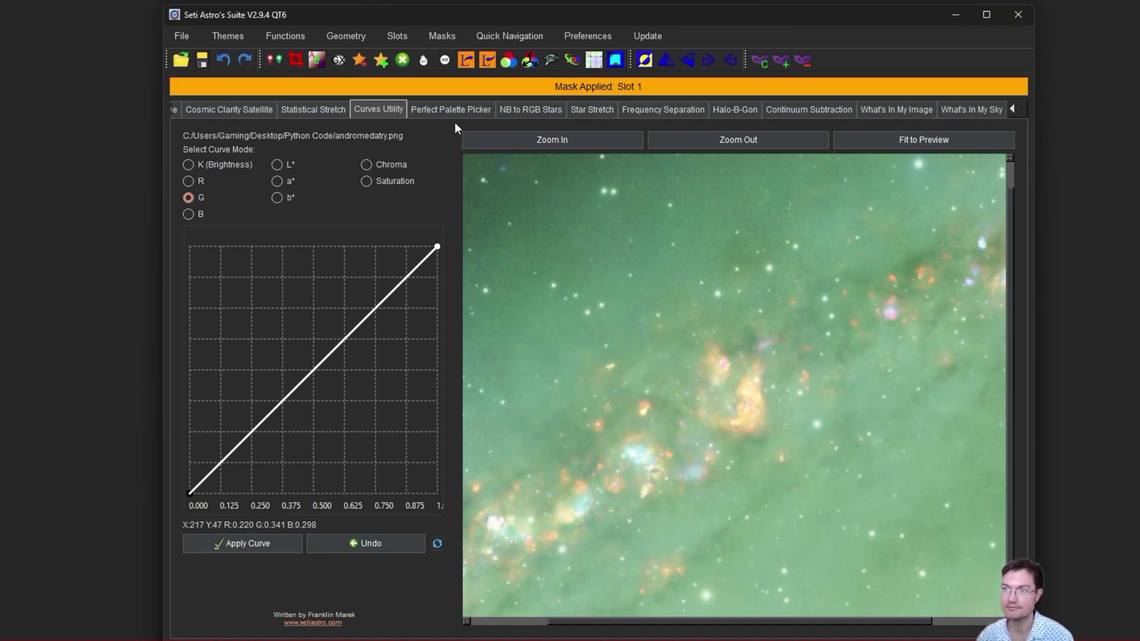
# Try Remove Green at amount 1.00 through the mask, then undo it.
pyautogui.click(400, 62)
pyautogui.click(552, 359)
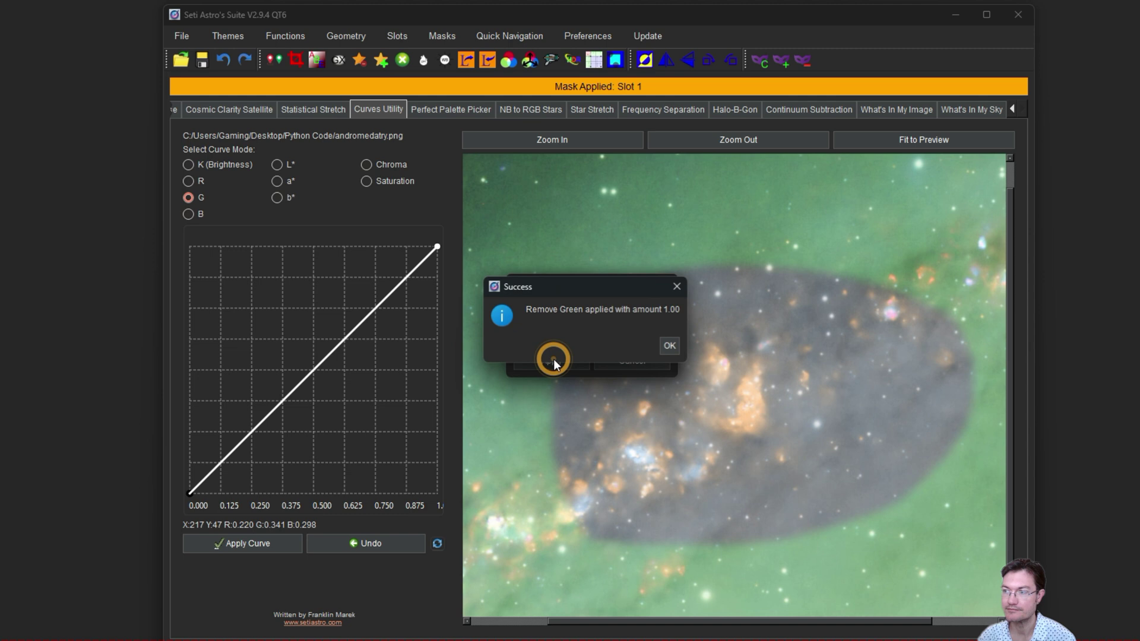
pyautogui.click(670, 345)
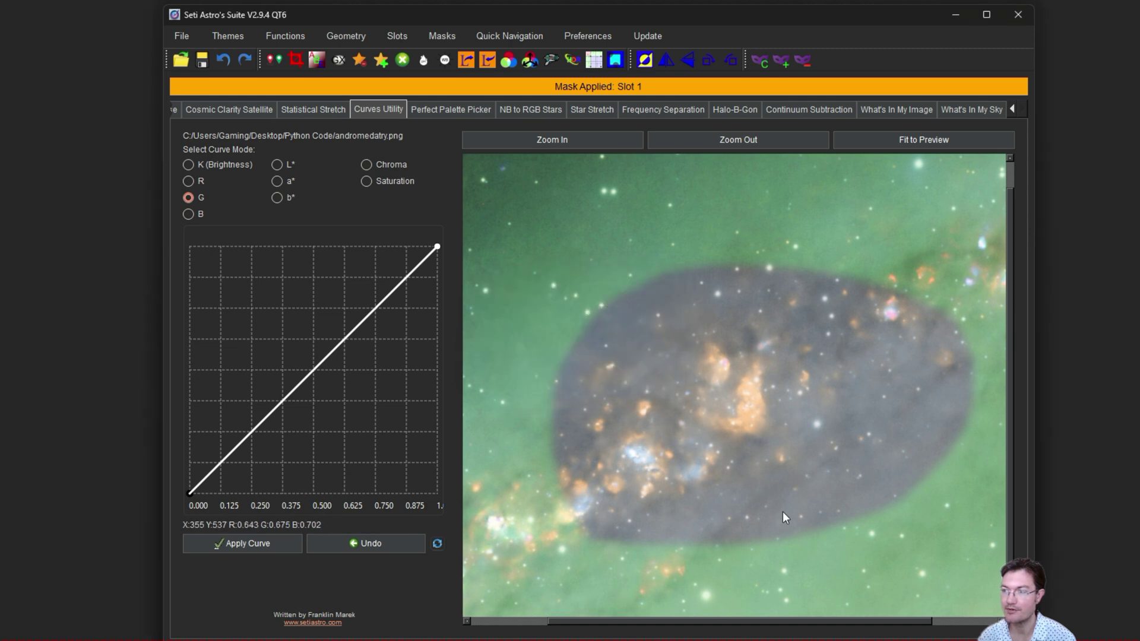
pyautogui.click(222, 61)
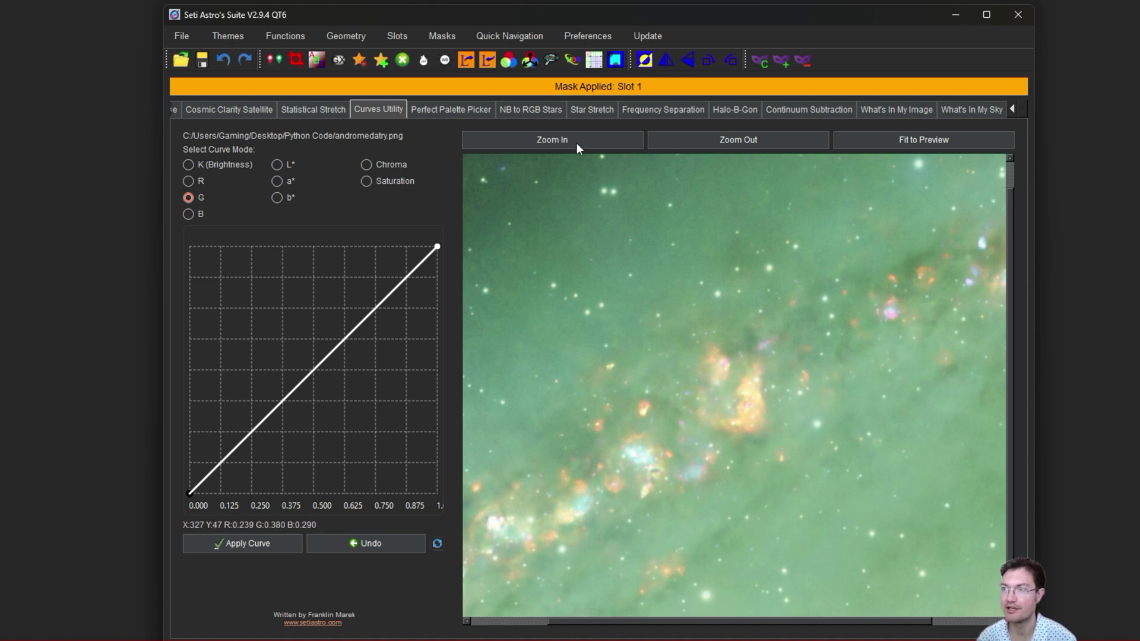
pyautogui.click(594, 59)
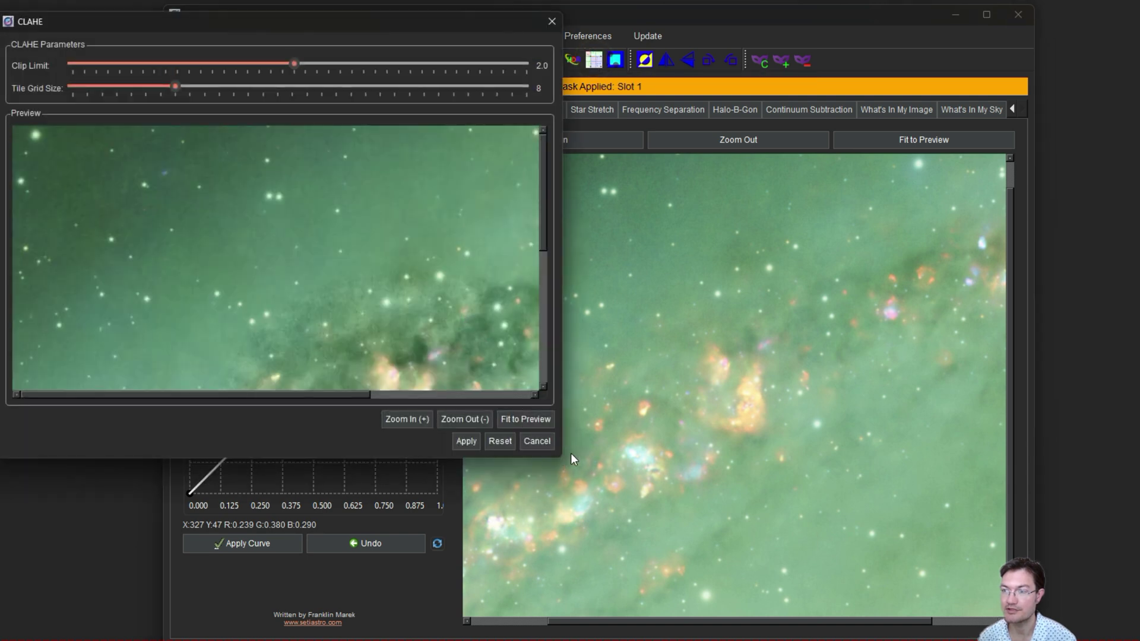
pyautogui.moveTo(560, 457); pyautogui.dragTo(612, 491)
pyautogui.click(448, 454)
pyautogui.click(448, 454)
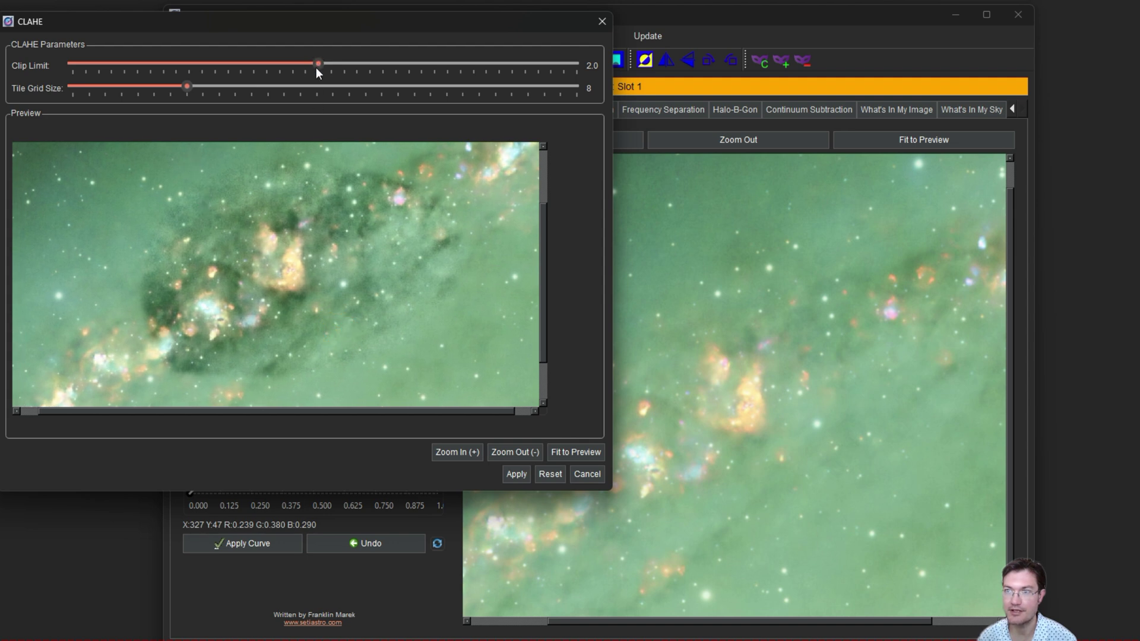
pyautogui.moveTo(190, 66); pyautogui.dragTo(458, 64)
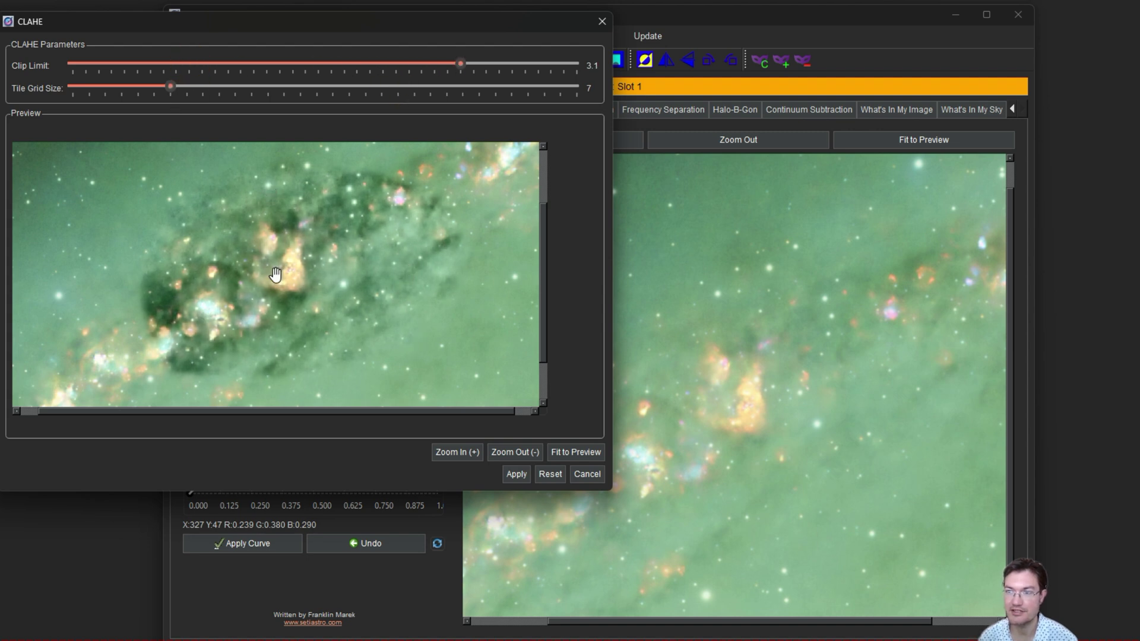
pyautogui.click(588, 474)
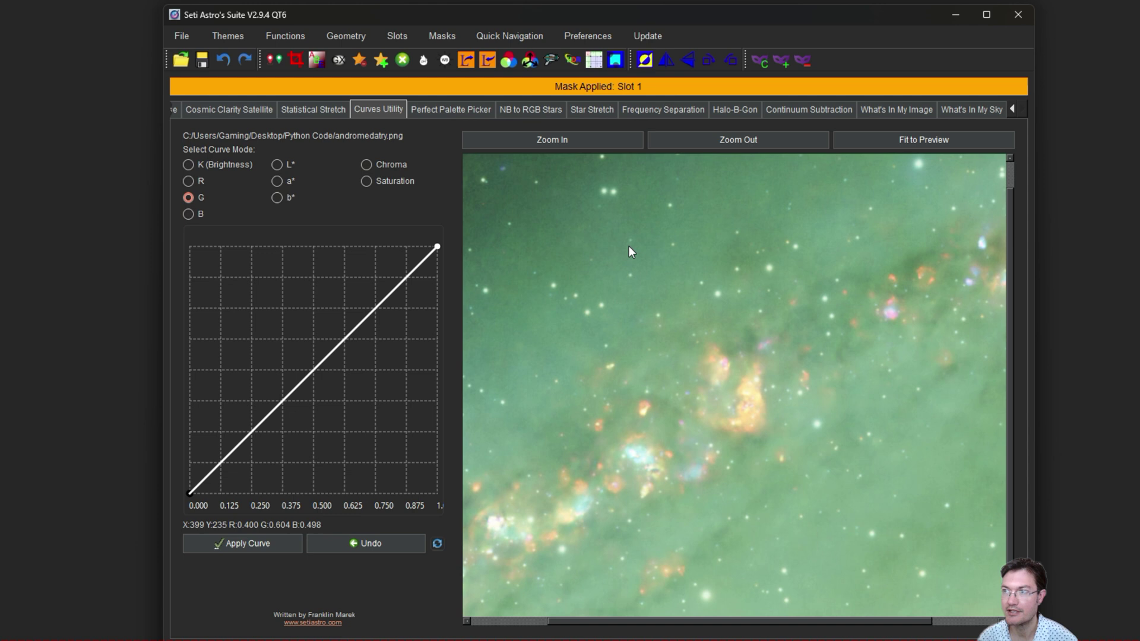
pyautogui.click(615, 60)
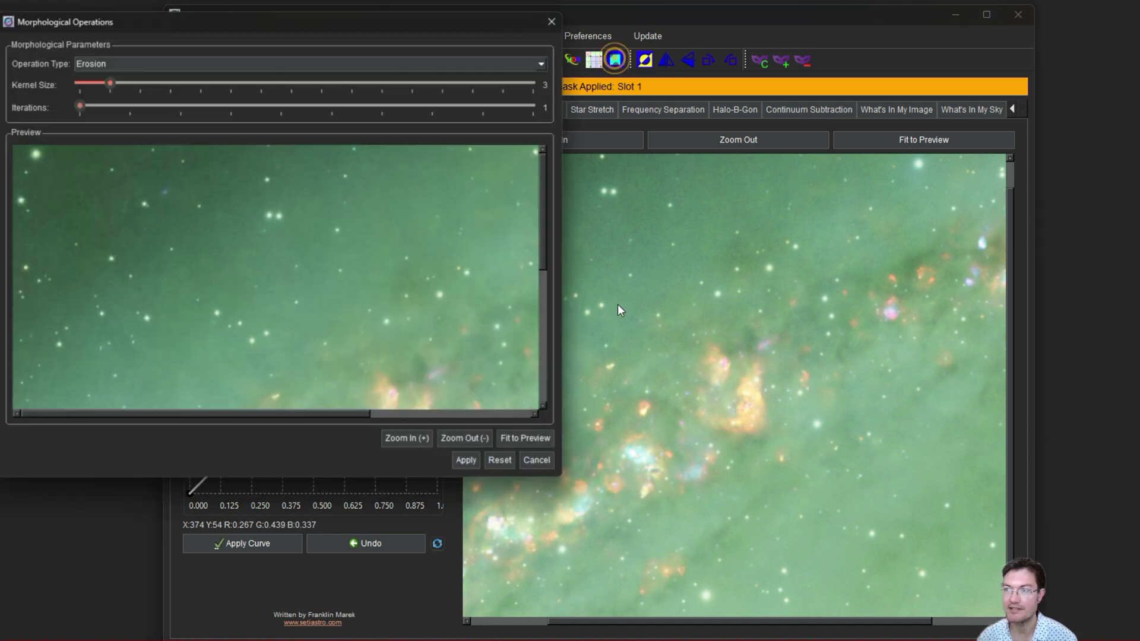
pyautogui.moveTo(543, 220); pyautogui.dragTo(548, 281)
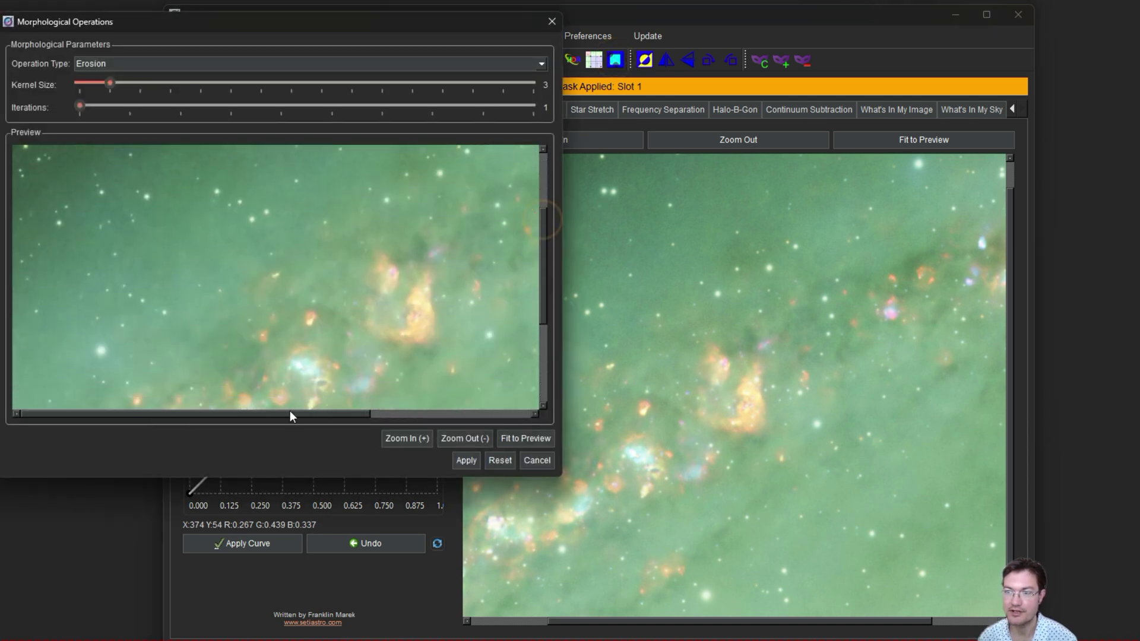
pyautogui.moveTo(288, 415); pyautogui.dragTo(359, 416)
pyautogui.moveTo(107, 84); pyautogui.dragTo(291, 88)
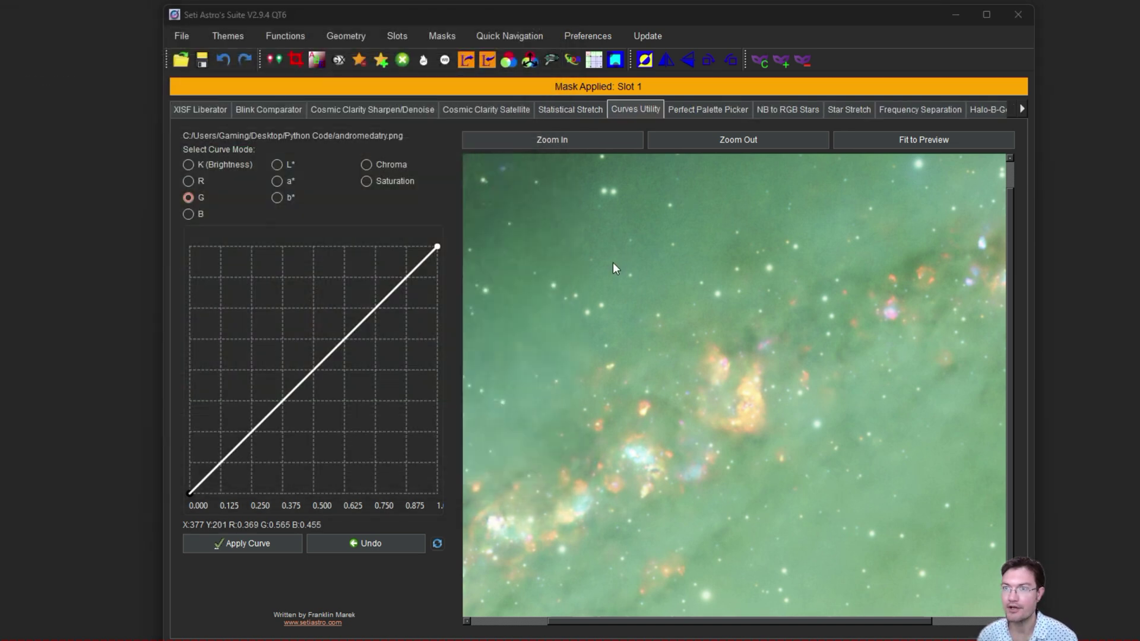
# Close Morphological Operations, check the Add Stars slot dropdowns, and cancel without blending.
pyautogui.click(552, 22)
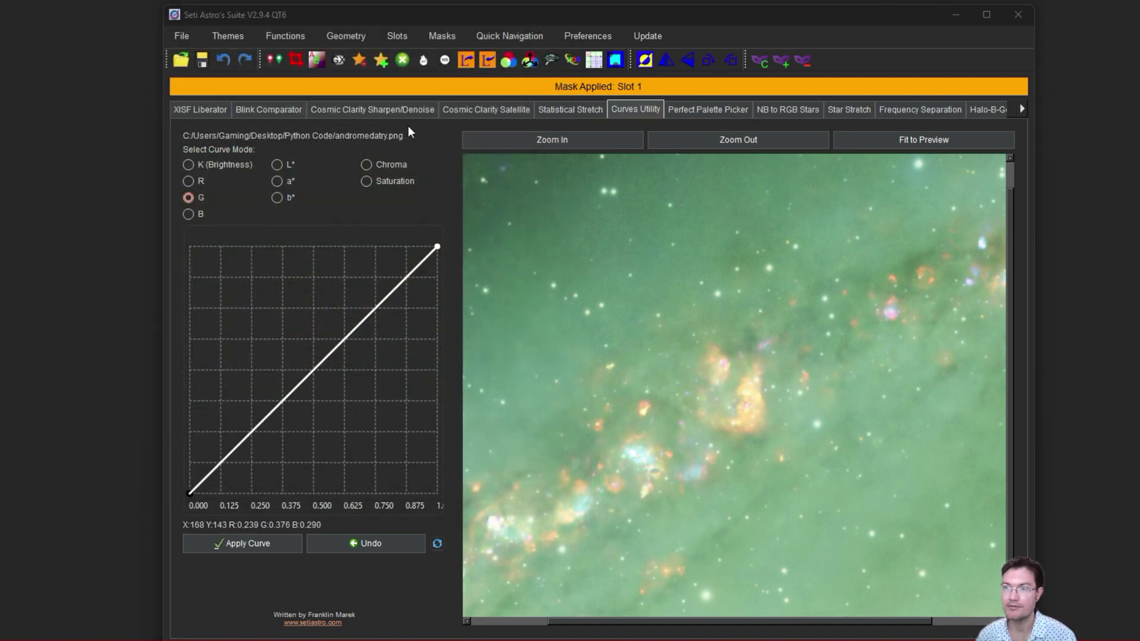
pyautogui.click(383, 62)
pyautogui.moveTo(443, 123); pyautogui.dragTo(399, 106)
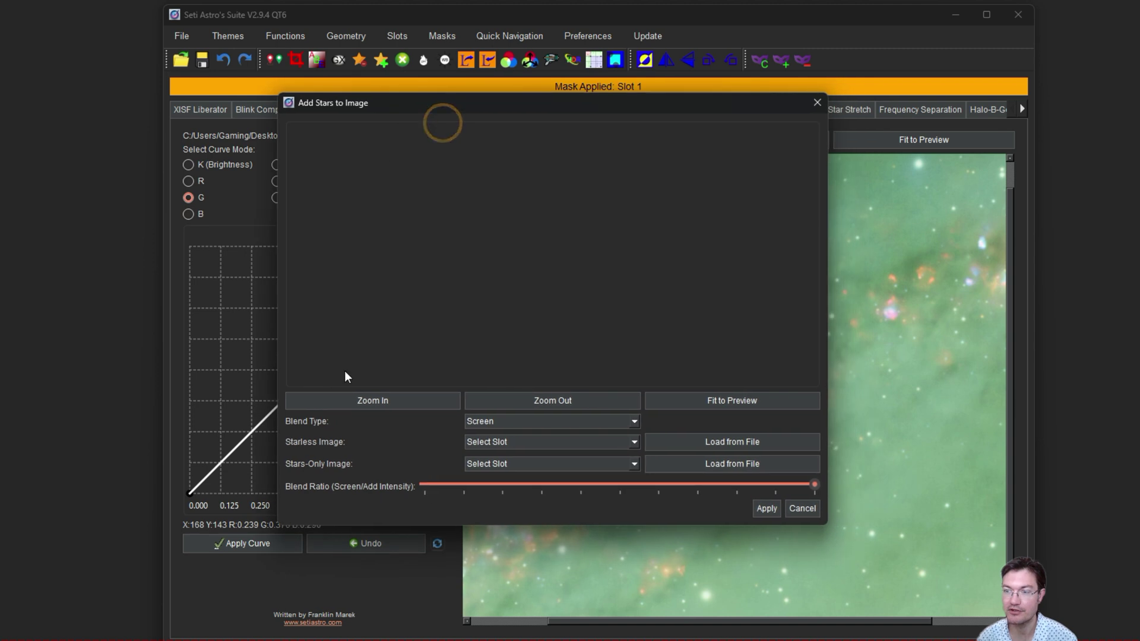
pyautogui.click(559, 443)
pyautogui.click(560, 443)
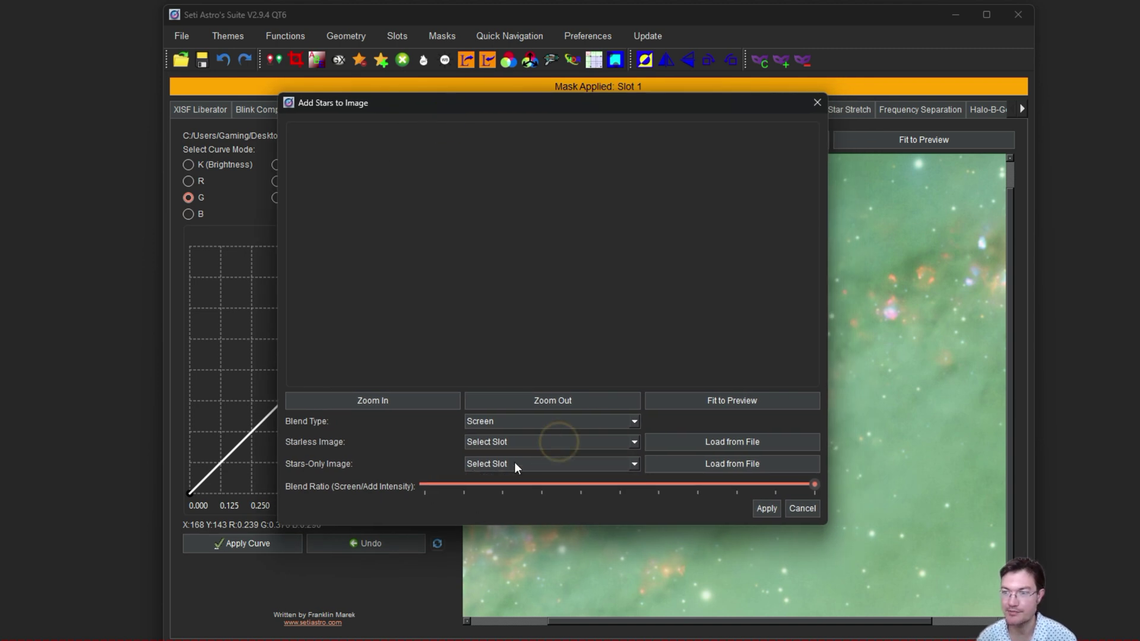
pyautogui.click(515, 464)
pyautogui.click(392, 454)
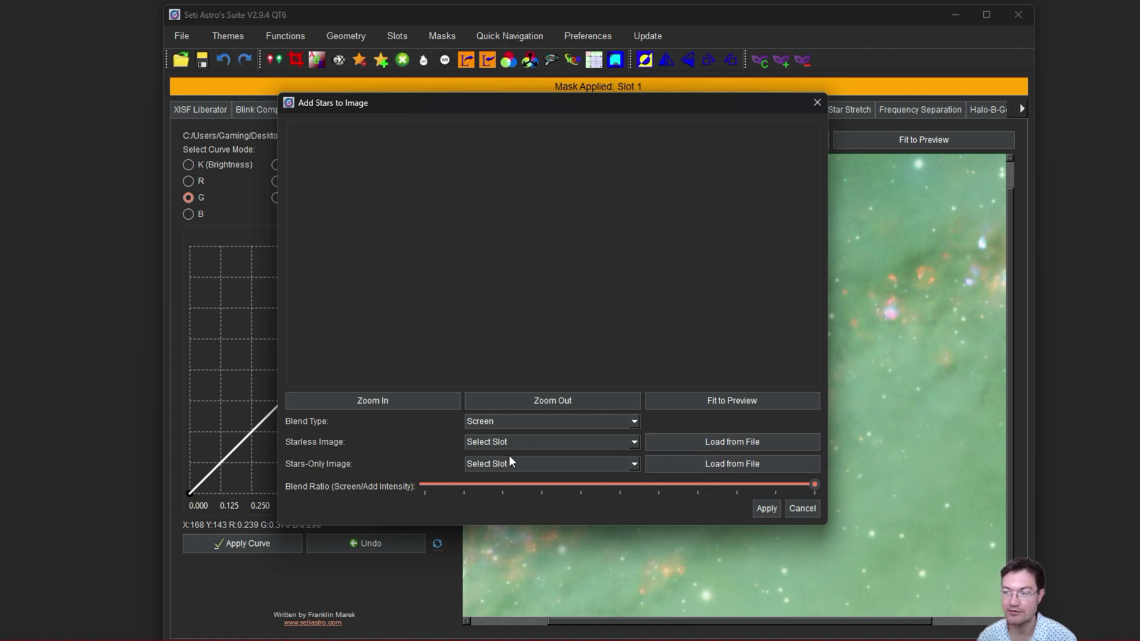
pyautogui.click(803, 509)
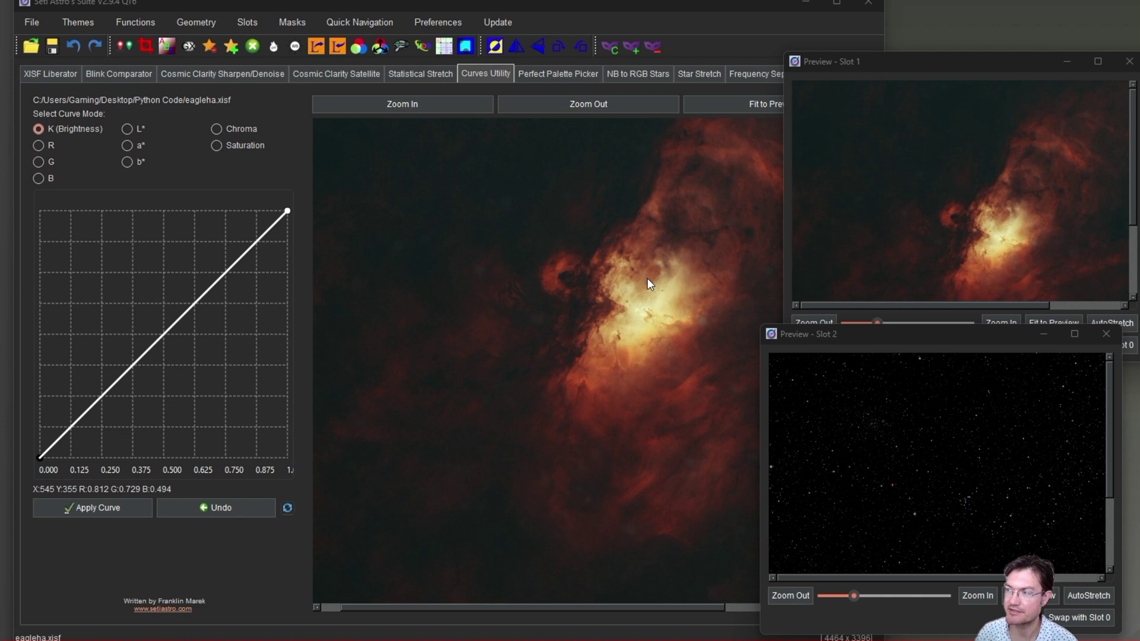
# Pan the Slot 2 stars-only preview and move it and the Slot 1 starless preview to the right edge.
pyautogui.click(943, 497)
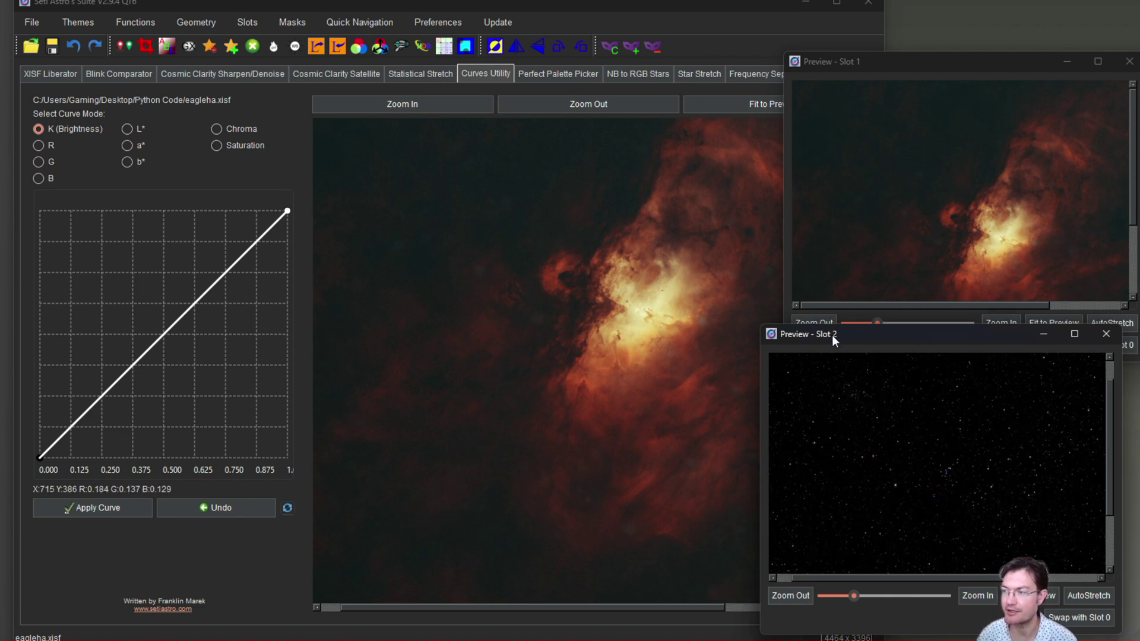
pyautogui.moveTo(832, 335); pyautogui.dragTo(846, 339)
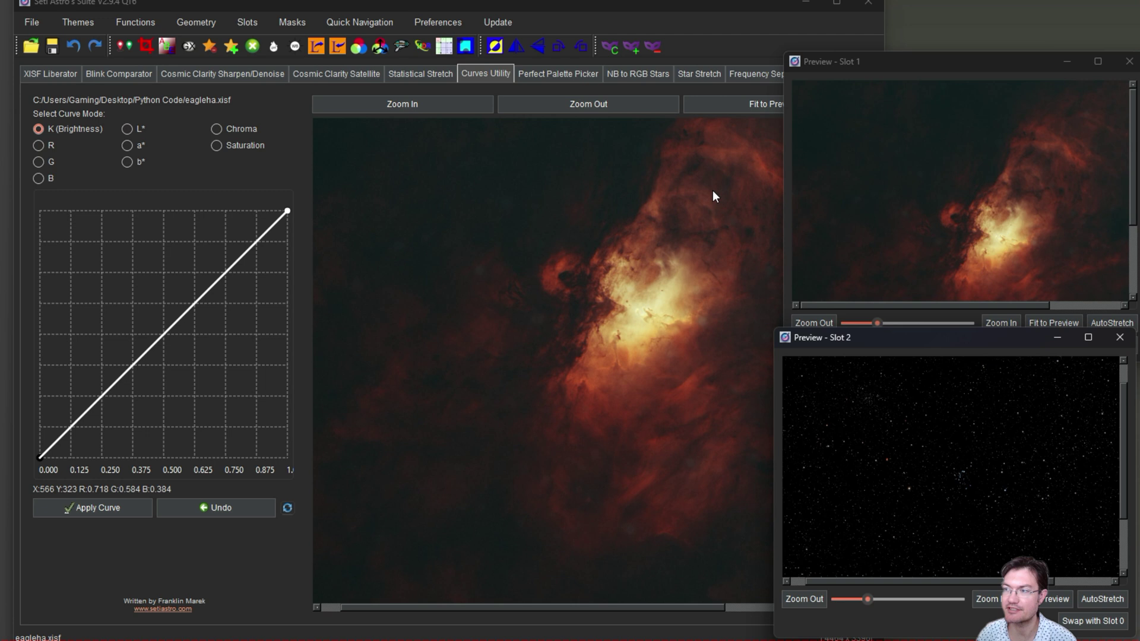
pyautogui.moveTo(886, 210); pyautogui.dragTo(875, 187)
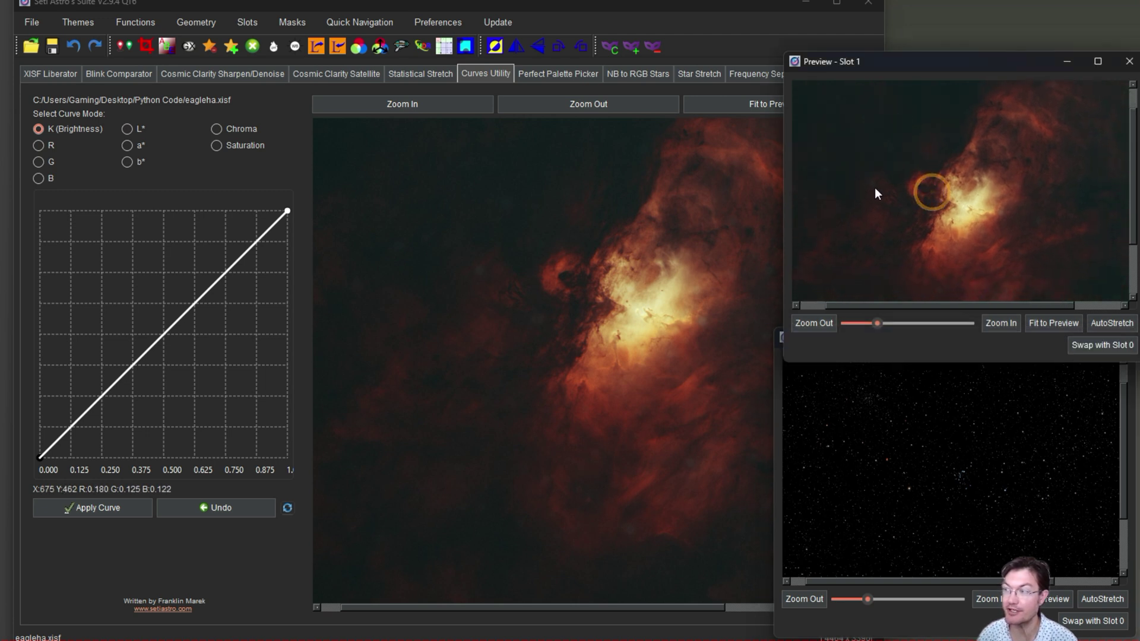
pyautogui.moveTo(957, 187)
pyautogui.mouseDown()
pyautogui.moveTo(941, 162)
pyautogui.moveTo(947, 195)
pyautogui.moveTo(964, 206)
pyautogui.moveTo(938, 228)
pyautogui.moveTo(962, 224)
pyautogui.moveTo(947, 244)
pyautogui.moveTo(942, 194)
pyautogui.mouseUp()
pyautogui.click(939, 500)
pyautogui.moveTo(964, 482); pyautogui.dragTo(936, 476)
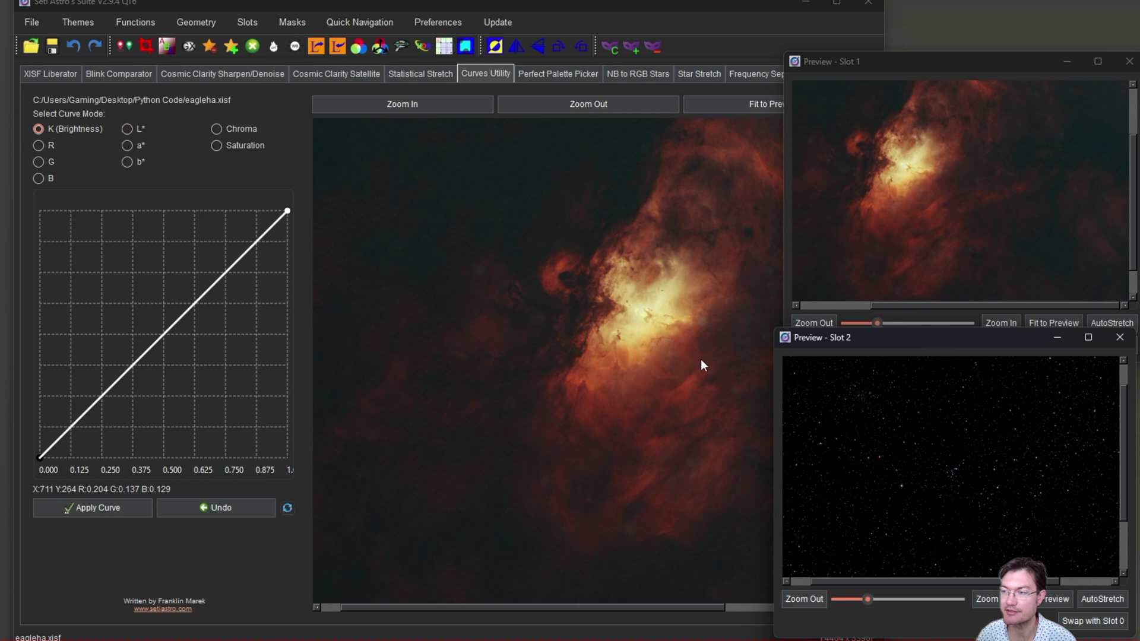
pyautogui.click(679, 350)
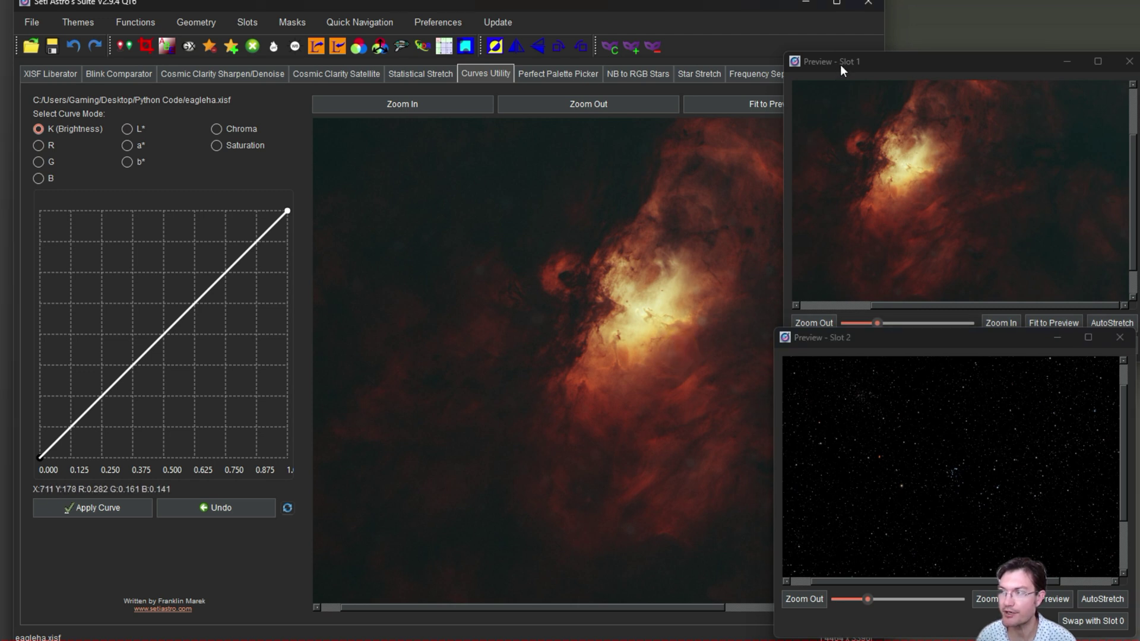
pyautogui.moveTo(839, 64); pyautogui.dragTo(960, 36)
pyautogui.moveTo(814, 337); pyautogui.dragTo(910, 343)
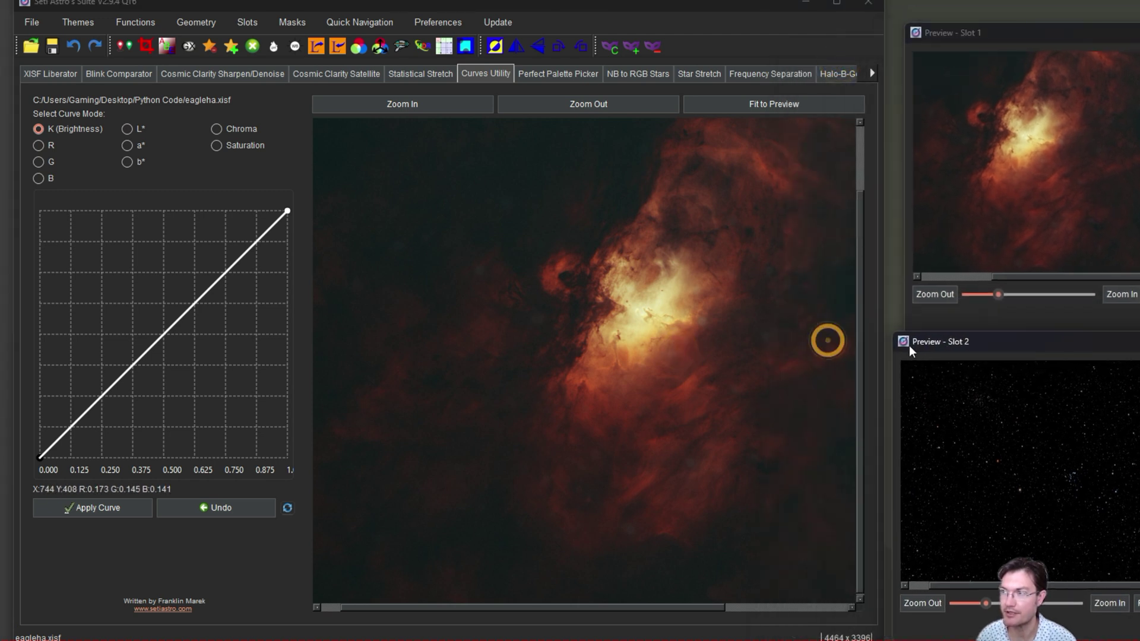
pyautogui.click(654, 227)
# Build a Lightness mask over the entire image with blur 51 and preview it.
pyautogui.click(612, 46)
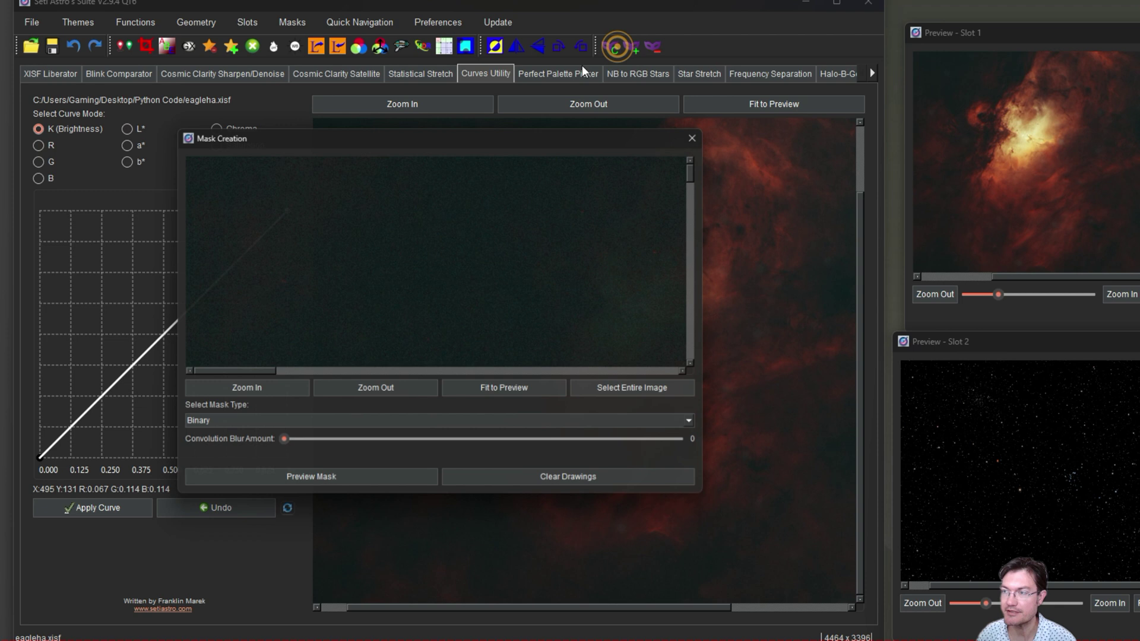
pyautogui.click(513, 393)
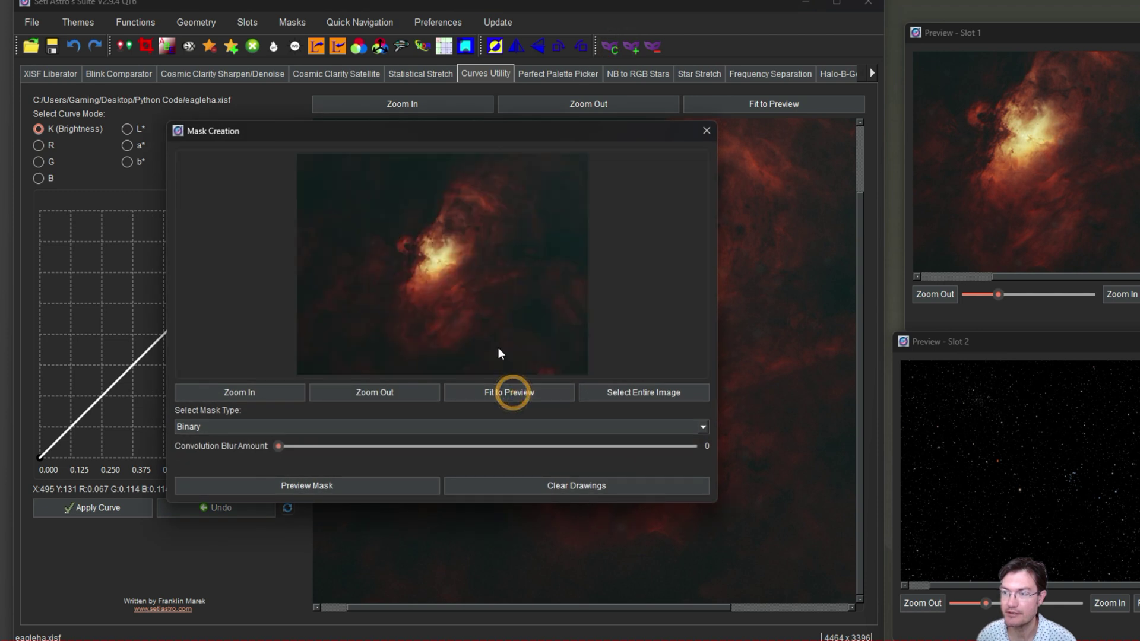
pyautogui.click(630, 393)
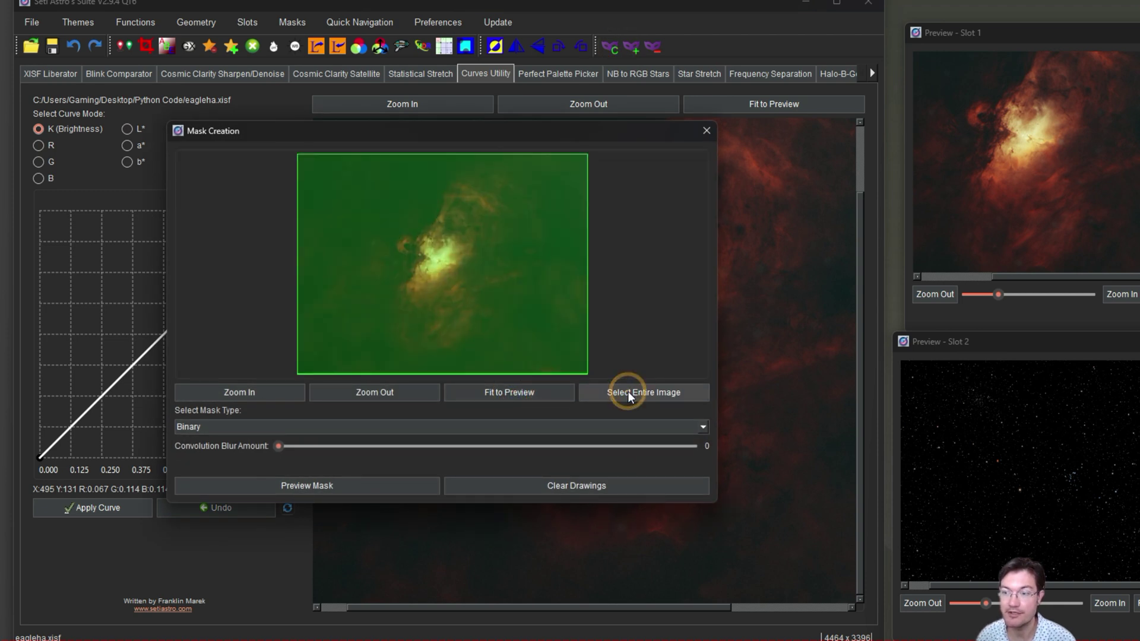
pyautogui.click(355, 428)
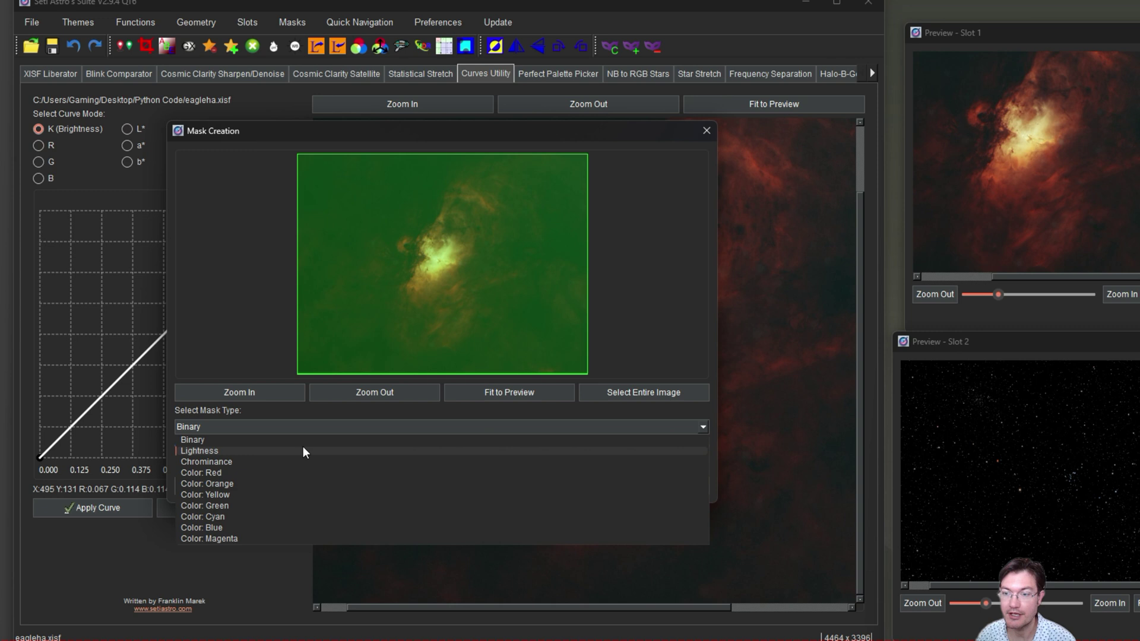
pyautogui.click(304, 452)
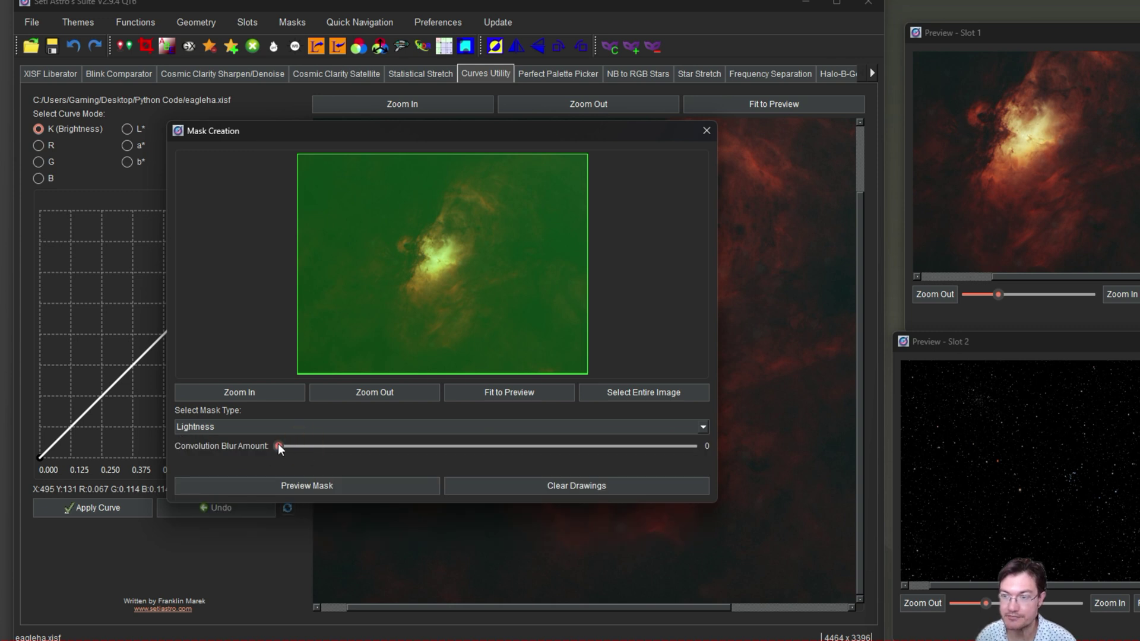
pyautogui.moveTo(278, 446); pyautogui.dragTo(381, 448)
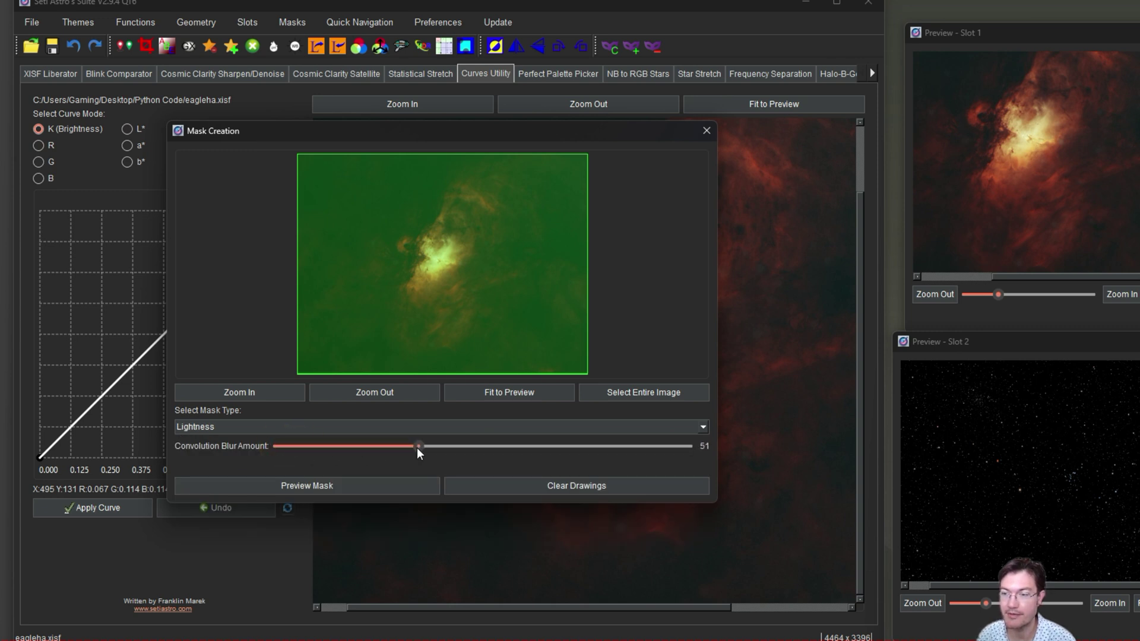
pyautogui.click(335, 486)
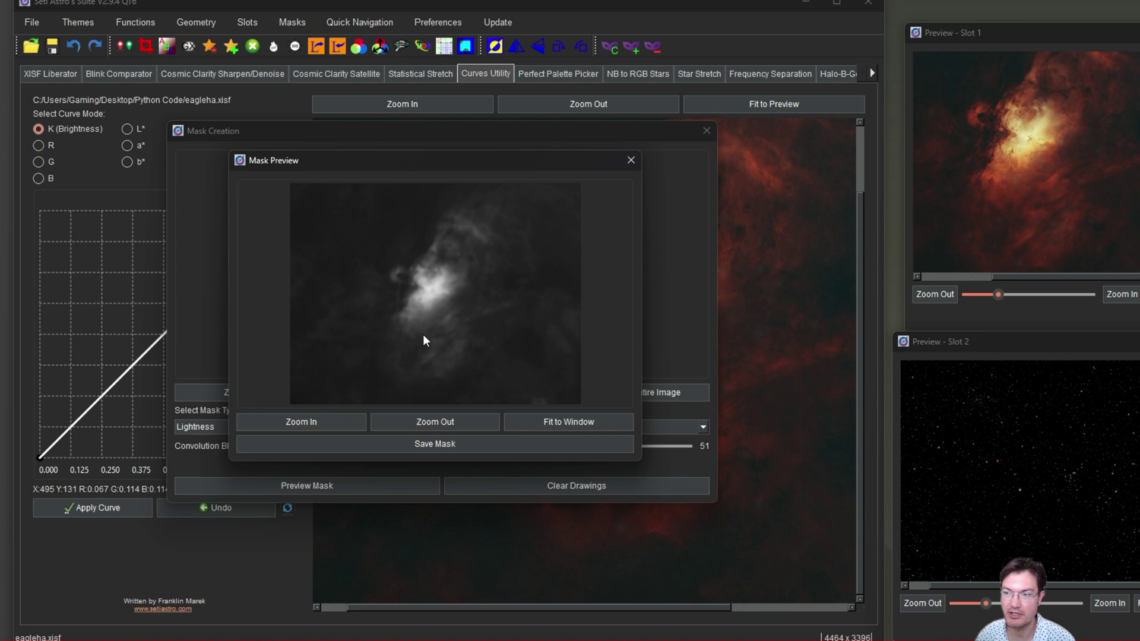
# Save the mask to slot 0 and close Mask Creation.
pyautogui.click(436, 443)
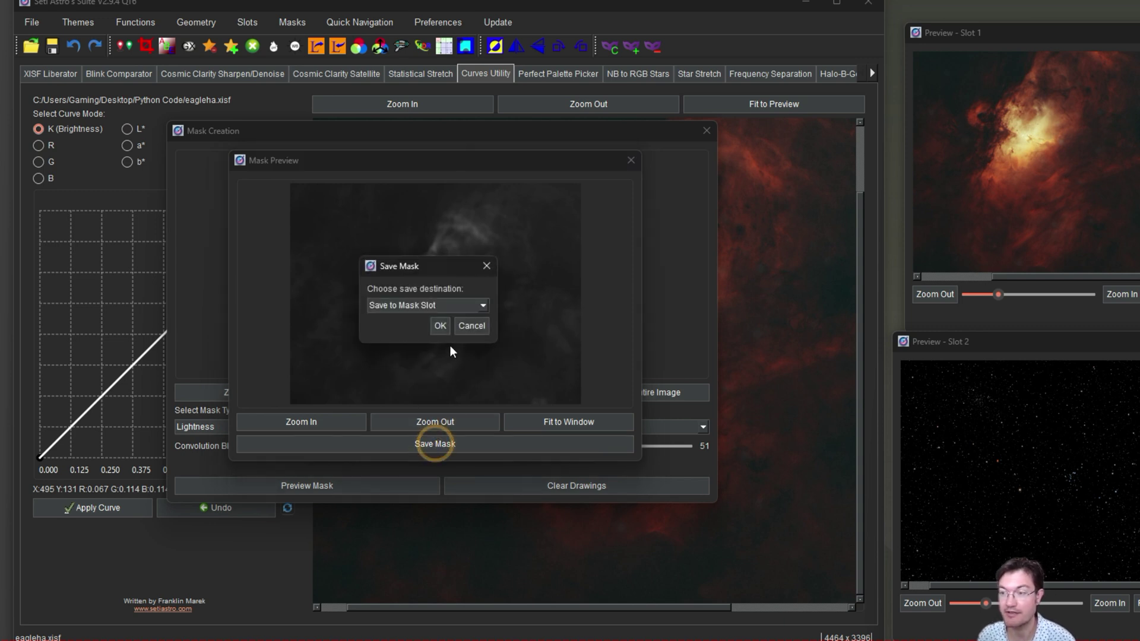
pyautogui.click(441, 325)
pyautogui.click(436, 323)
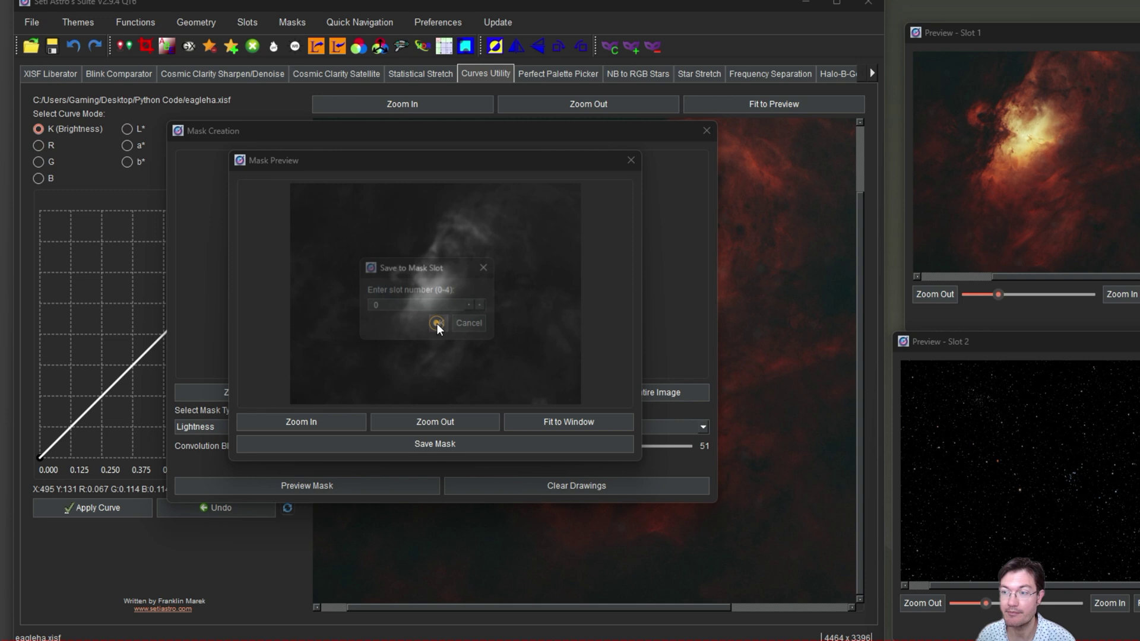
pyautogui.click(476, 327)
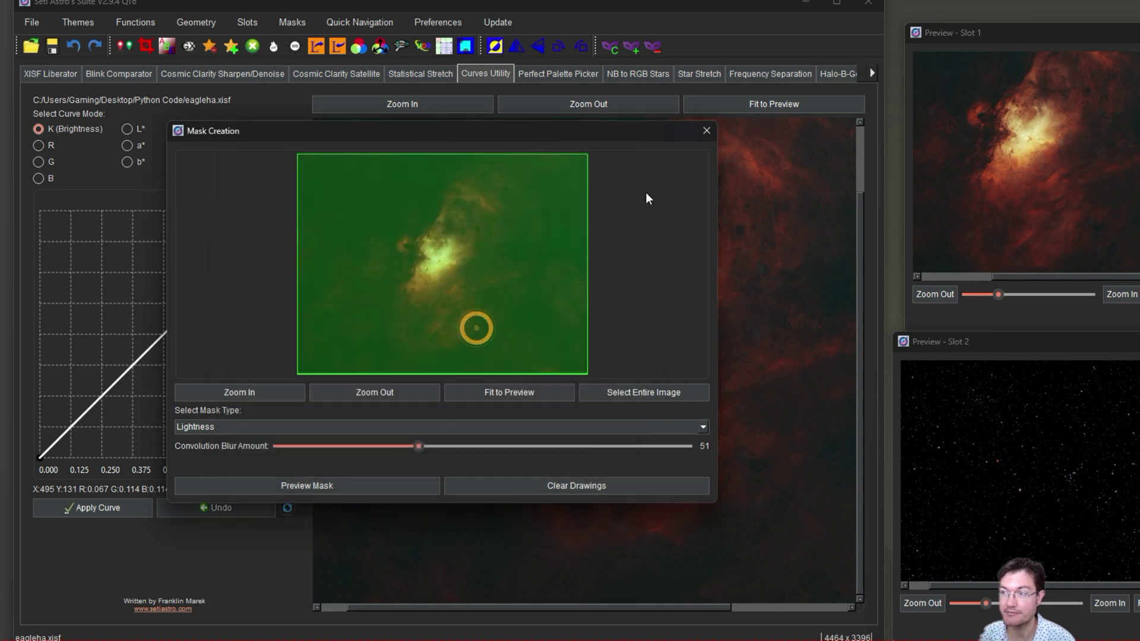
pyautogui.click(707, 130)
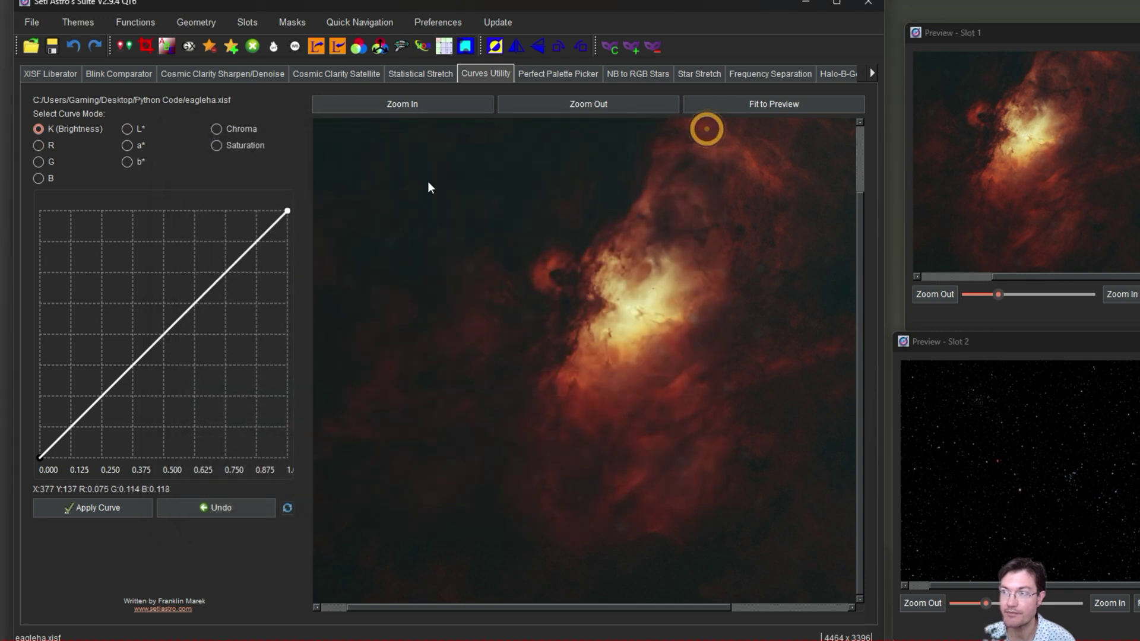
# Open the Mask Slot 0 preview, enlarge its window and fit the mask to it.
pyautogui.click(287, 22)
pyautogui.moveTo(319, 119)
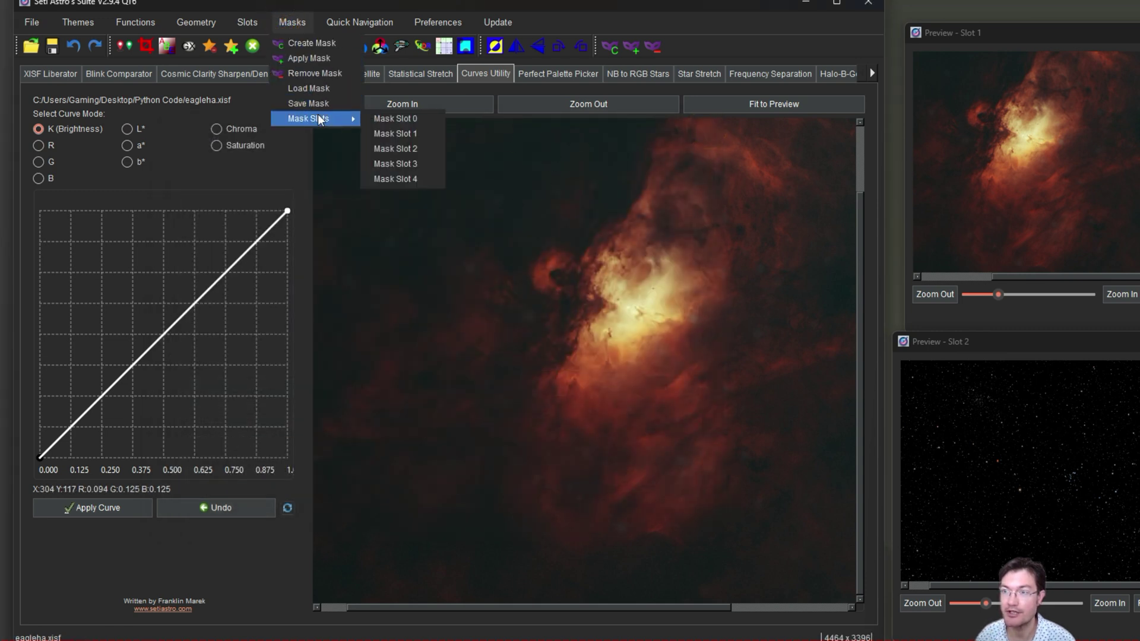
pyautogui.click(405, 116)
pyautogui.moveTo(525, 170); pyautogui.dragTo(507, 66)
pyautogui.moveTo(634, 366); pyautogui.dragTo(869, 537)
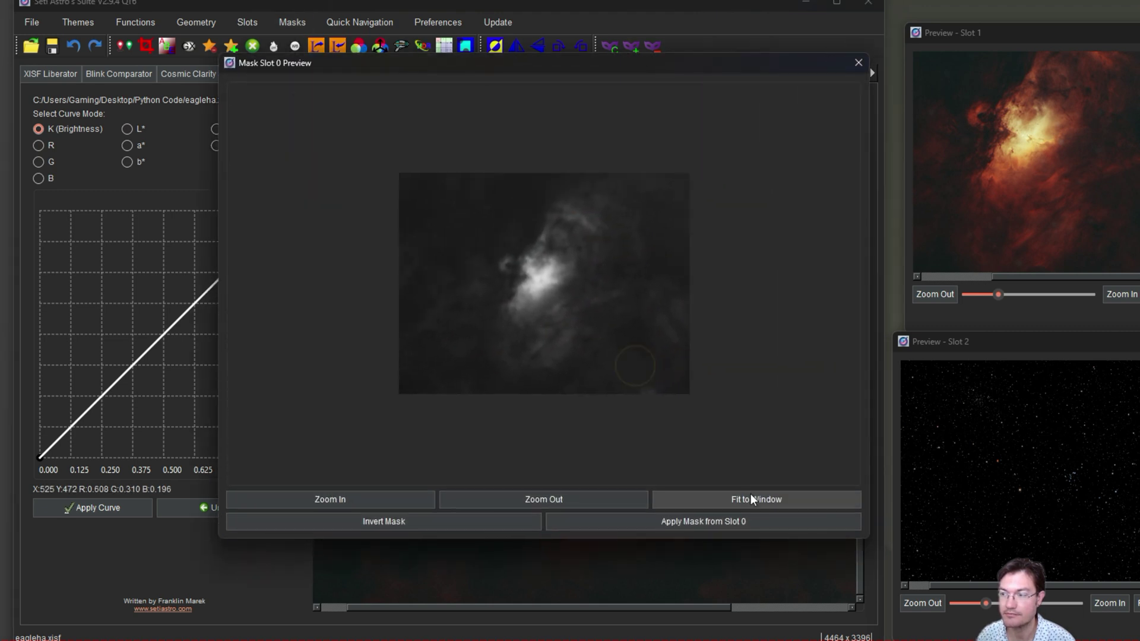
pyautogui.click(754, 500)
# Invert the Slot 0 lightness mask and fit the inverted mask in view.
pyautogui.click(395, 522)
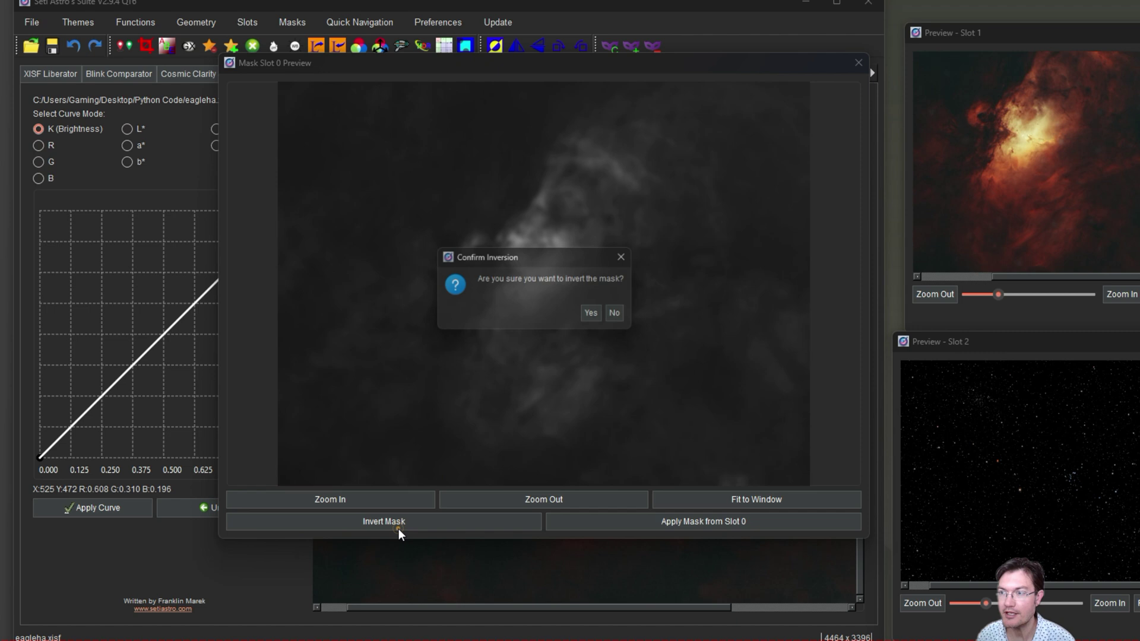
pyautogui.click(597, 317)
pyautogui.click(628, 318)
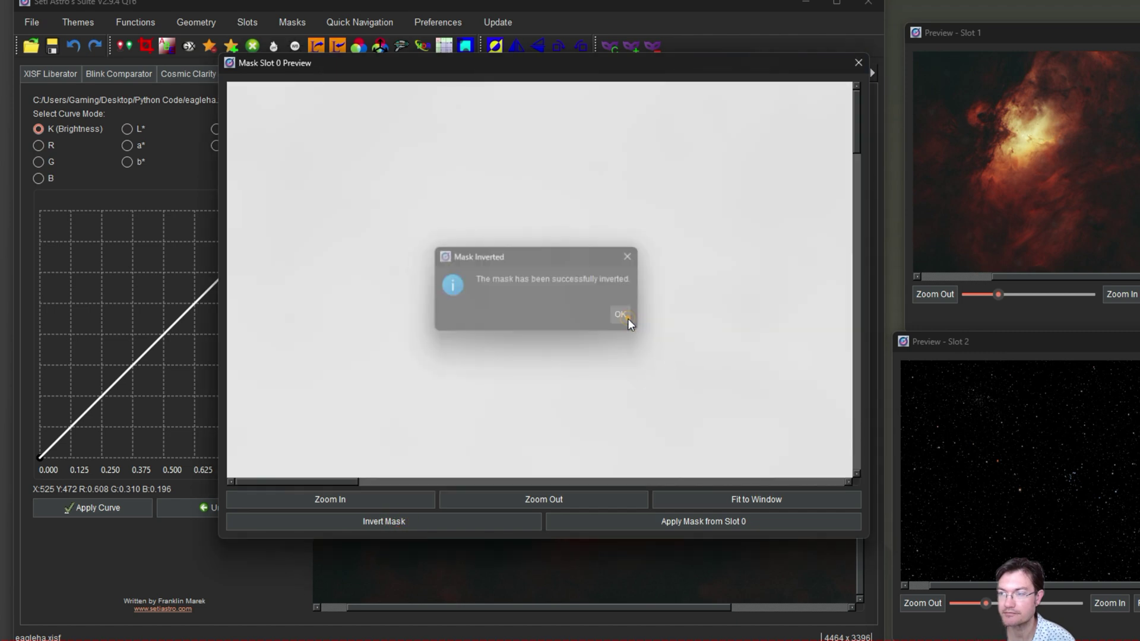
pyautogui.click(677, 500)
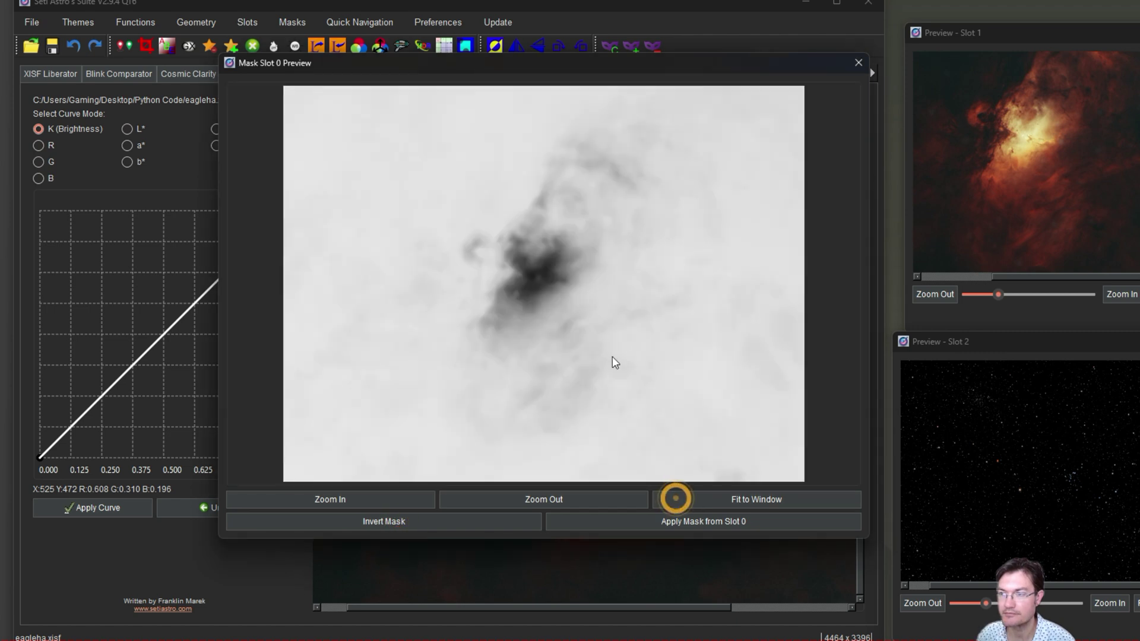
# Apply the inverted Slot 0 mask to the nebula image.
pyautogui.click(645, 522)
pyautogui.click(634, 316)
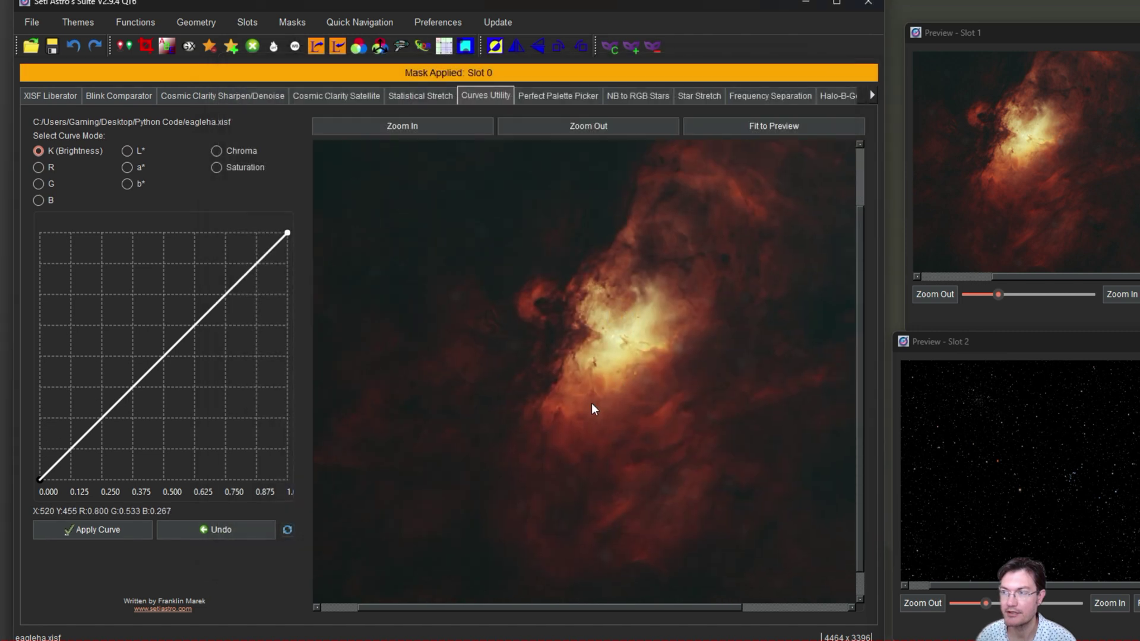
pyautogui.moveTo(593, 409)
pyautogui.mouseDown()
pyautogui.moveTo(631, 372)
pyautogui.moveTo(595, 407)
pyautogui.moveTo(622, 453)
pyautogui.moveTo(615, 408)
pyautogui.mouseUp()
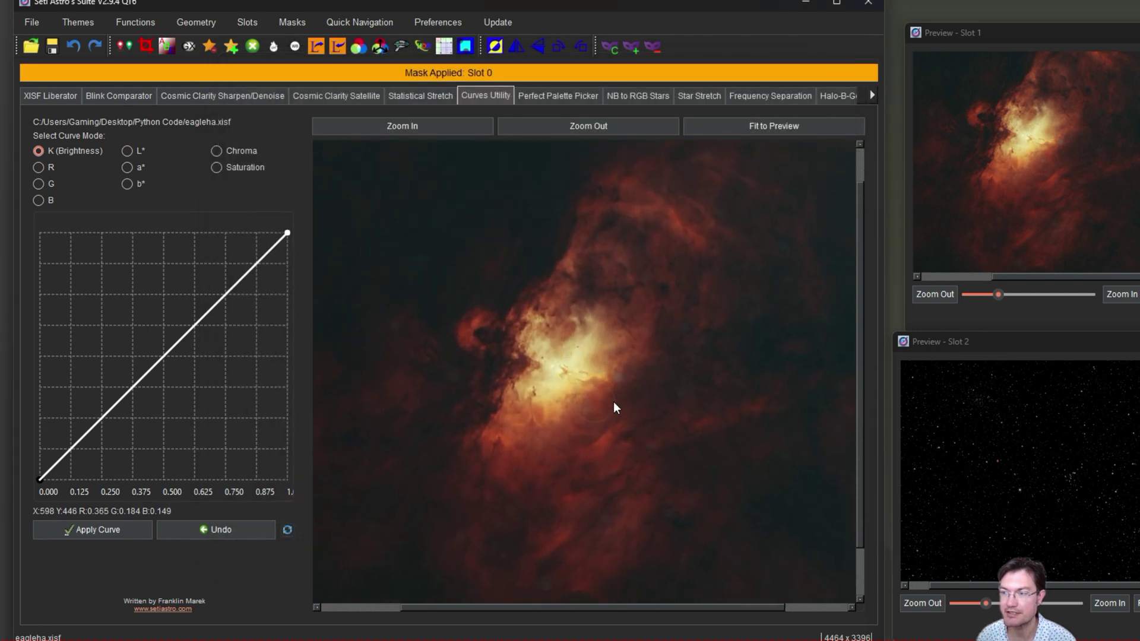
pyautogui.moveTo(927, 342); pyautogui.dragTo(954, 331)
# In Add Stars to Image, set Starless to Slot 0 and Stars-Only to Slot 2.
pyautogui.click(231, 47)
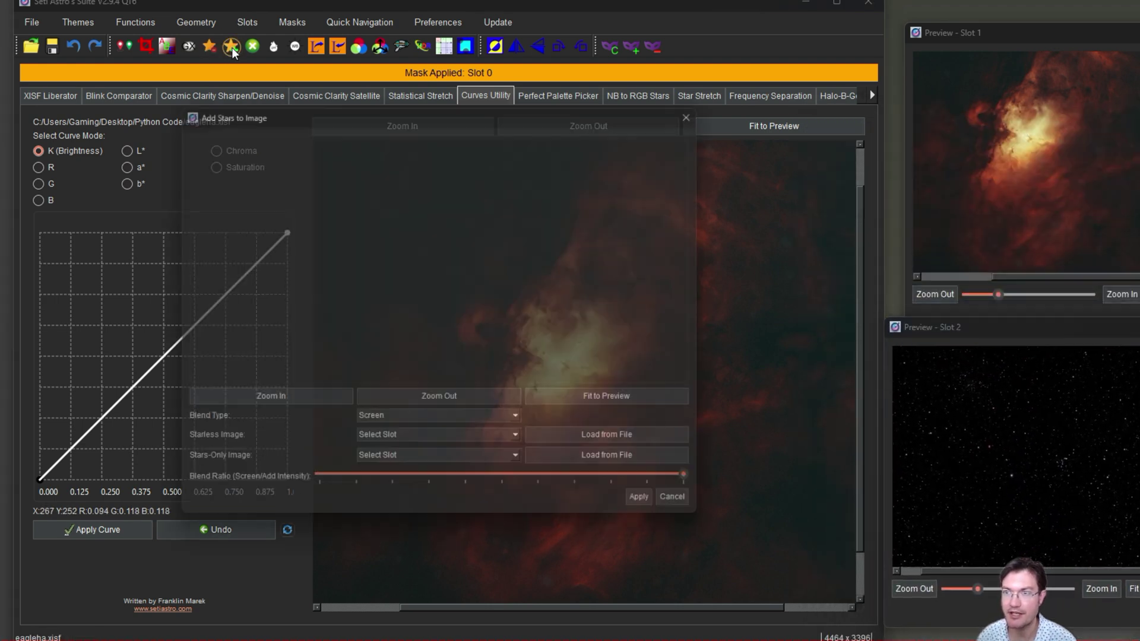
pyautogui.click(408, 445)
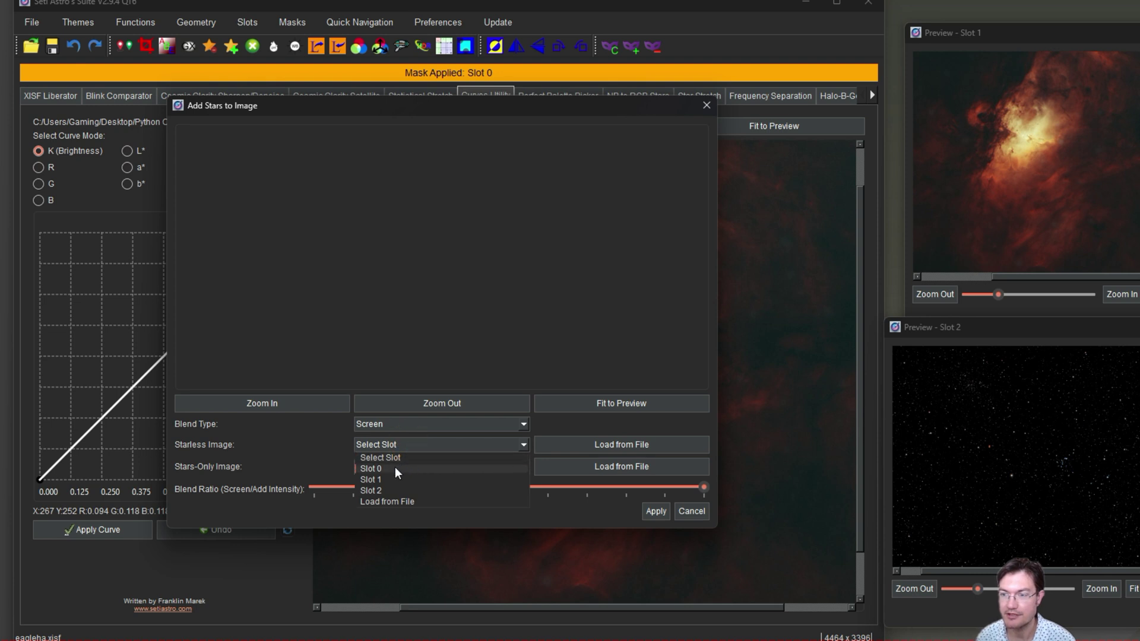
pyautogui.click(395, 469)
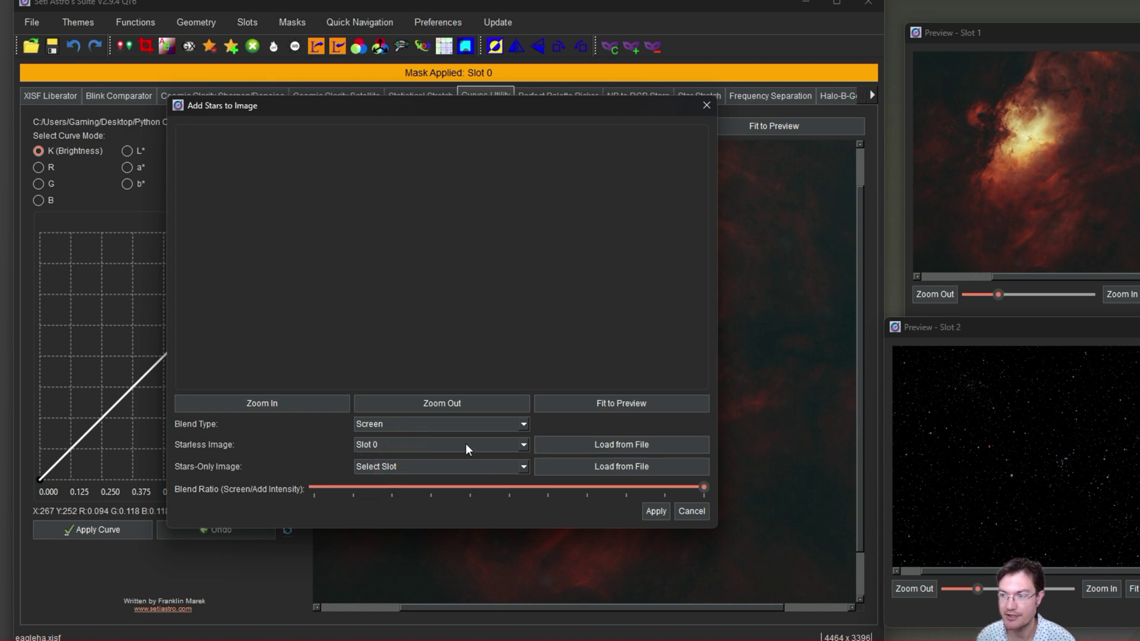
pyautogui.click(432, 467)
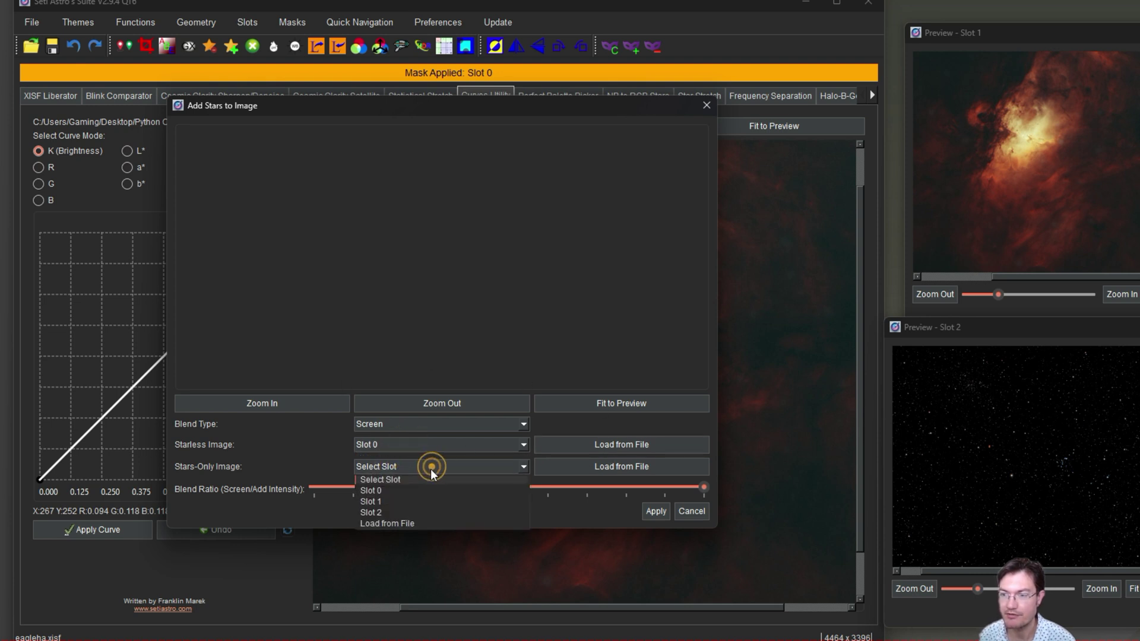
pyautogui.click(392, 517)
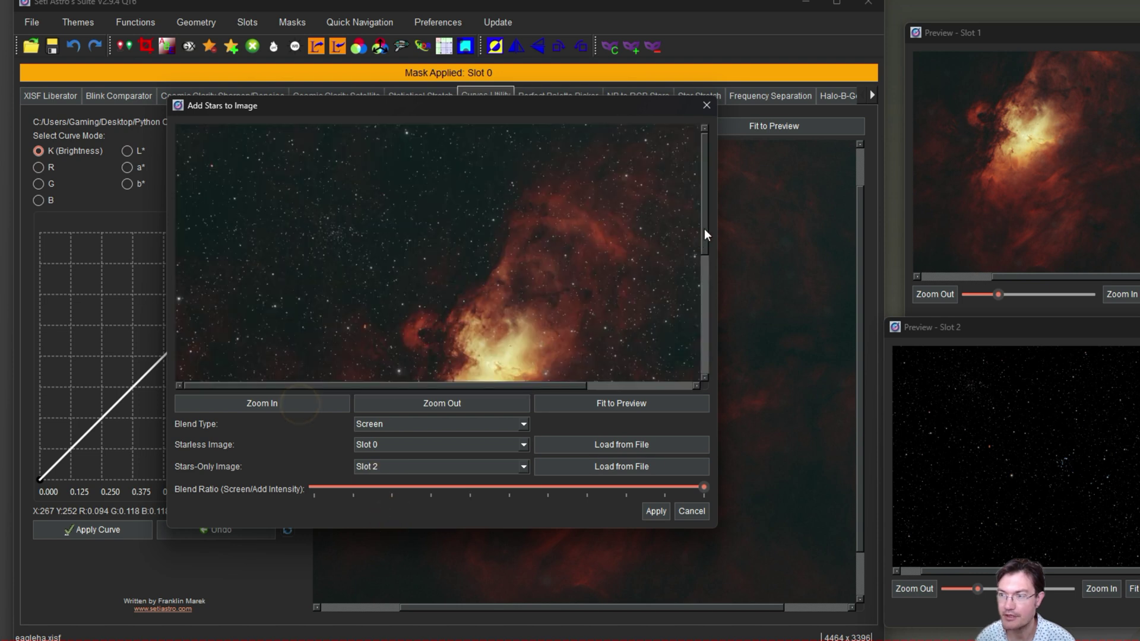
# Enlarge and zoom into the blended preview to inspect the recombined stars.
pyautogui.moveTo(702, 216); pyautogui.dragTo(719, 273)
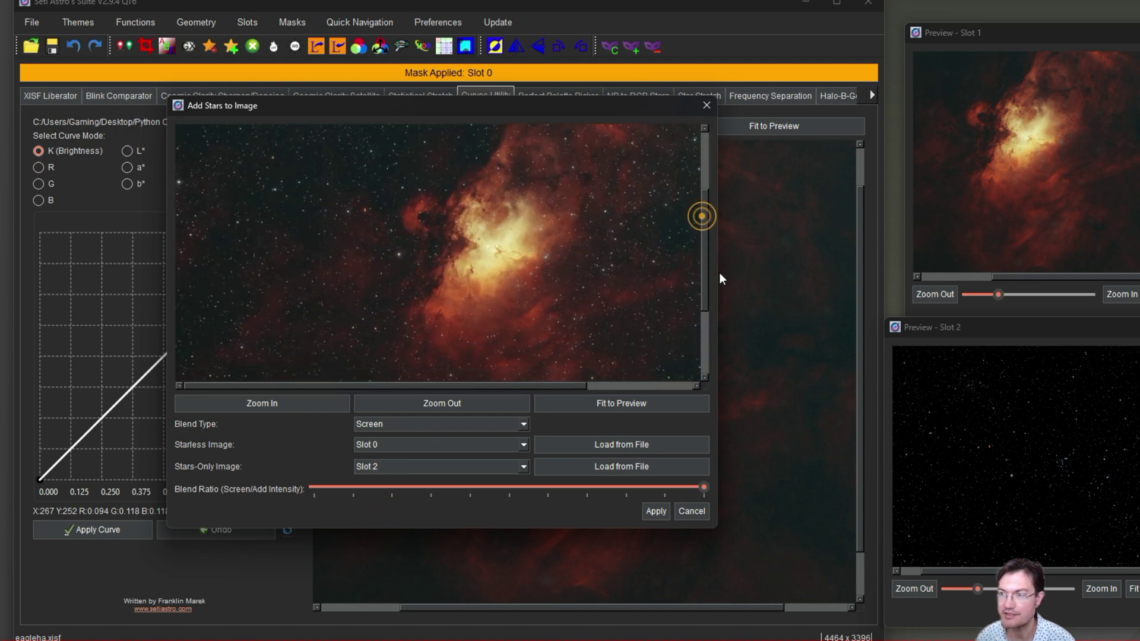
pyautogui.click(306, 401)
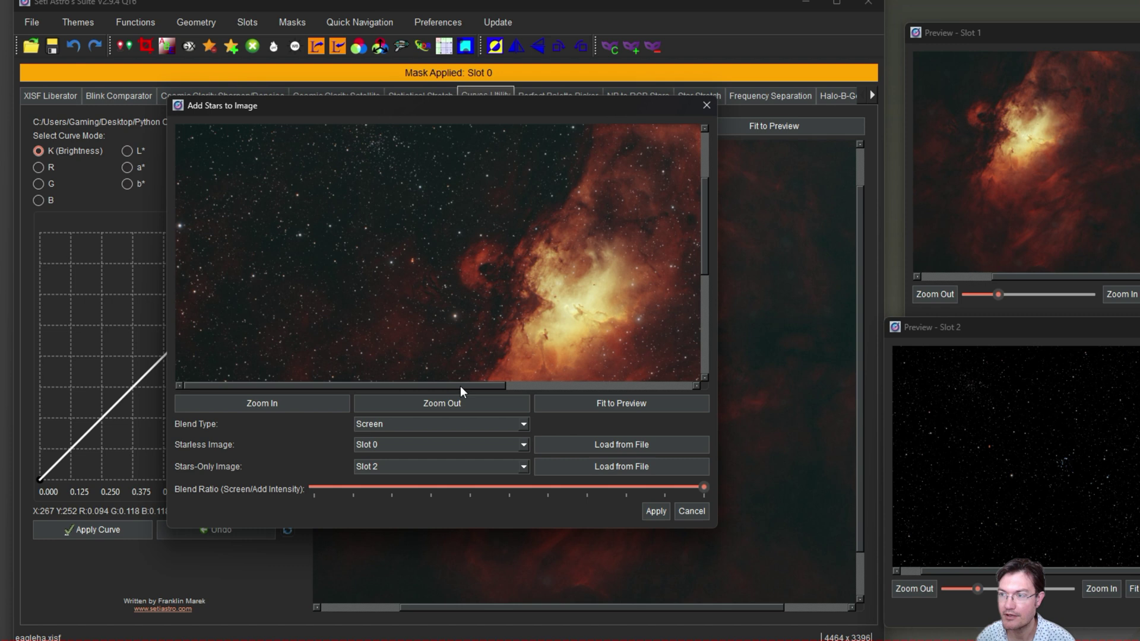
pyautogui.moveTo(461, 386); pyautogui.dragTo(529, 375)
pyautogui.moveTo(707, 253); pyautogui.dragTo(705, 278)
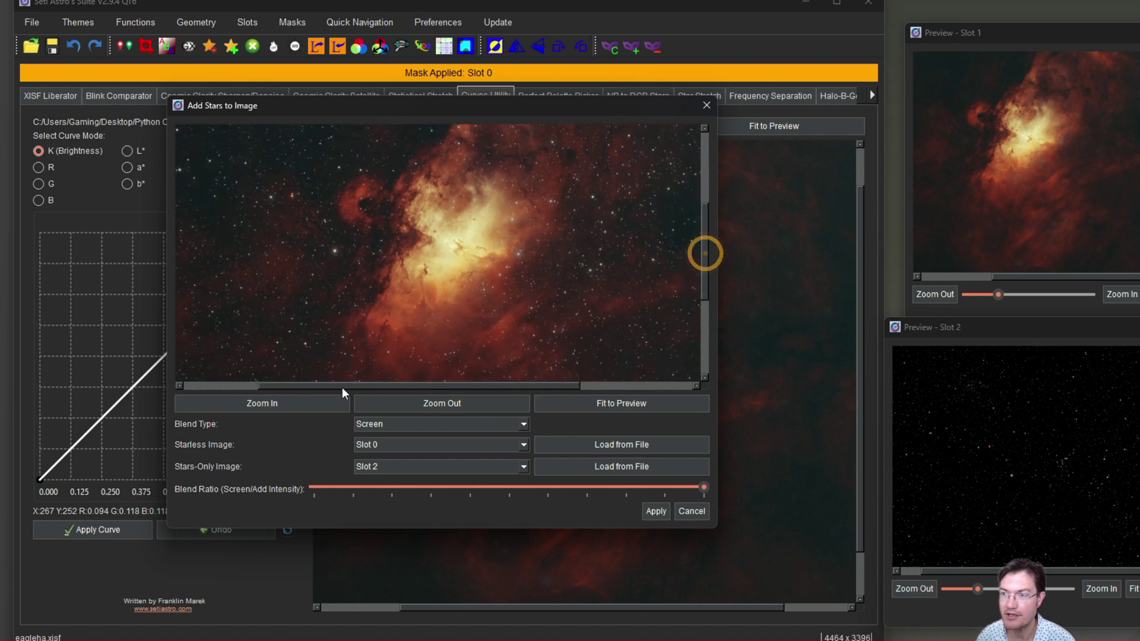
pyautogui.click(280, 402)
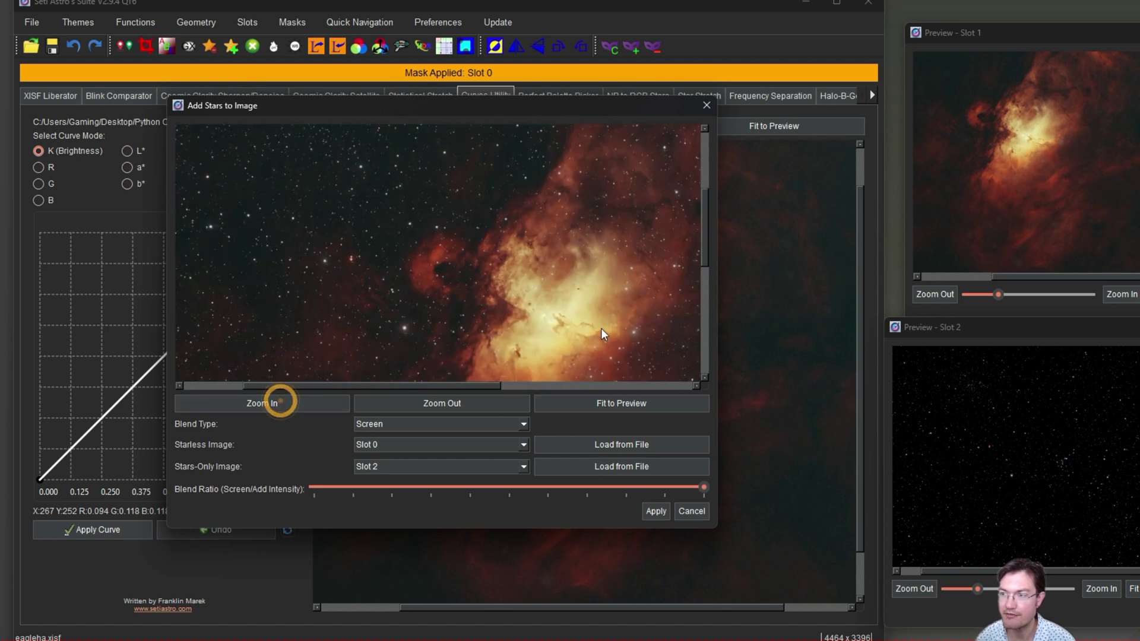
pyautogui.click(313, 408)
pyautogui.click(310, 408)
pyautogui.moveTo(390, 386); pyautogui.dragTo(472, 380)
pyautogui.moveTo(704, 187); pyautogui.dragTo(713, 252)
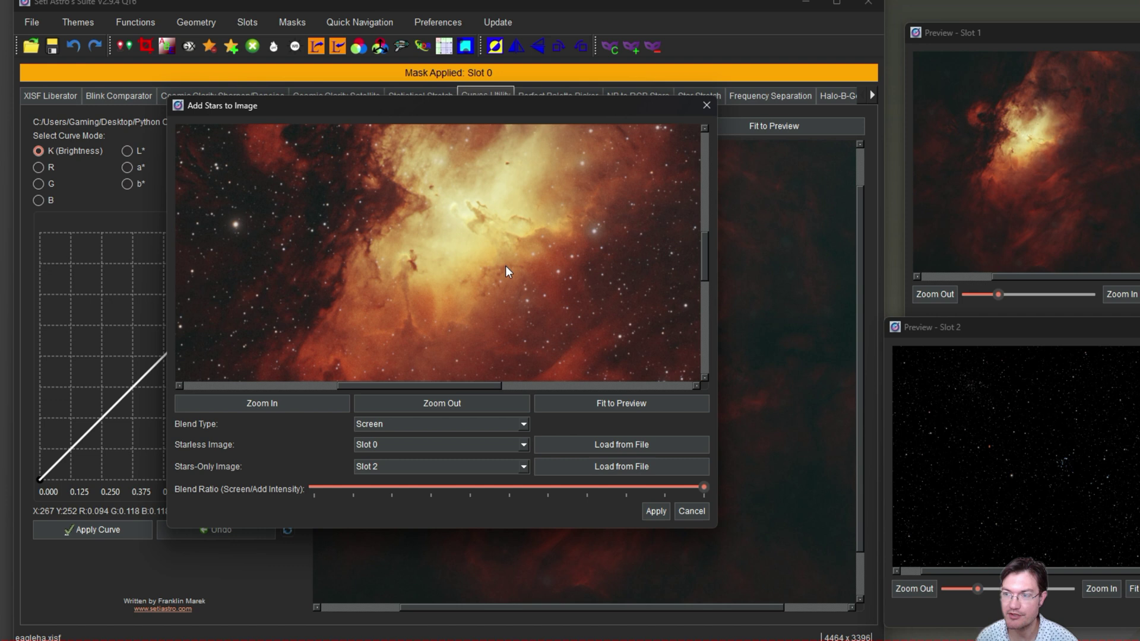
# Try lower blend ratios, return to full ratio, and screen-blend the stars in.
pyautogui.click(705, 489)
pyautogui.press('Left')
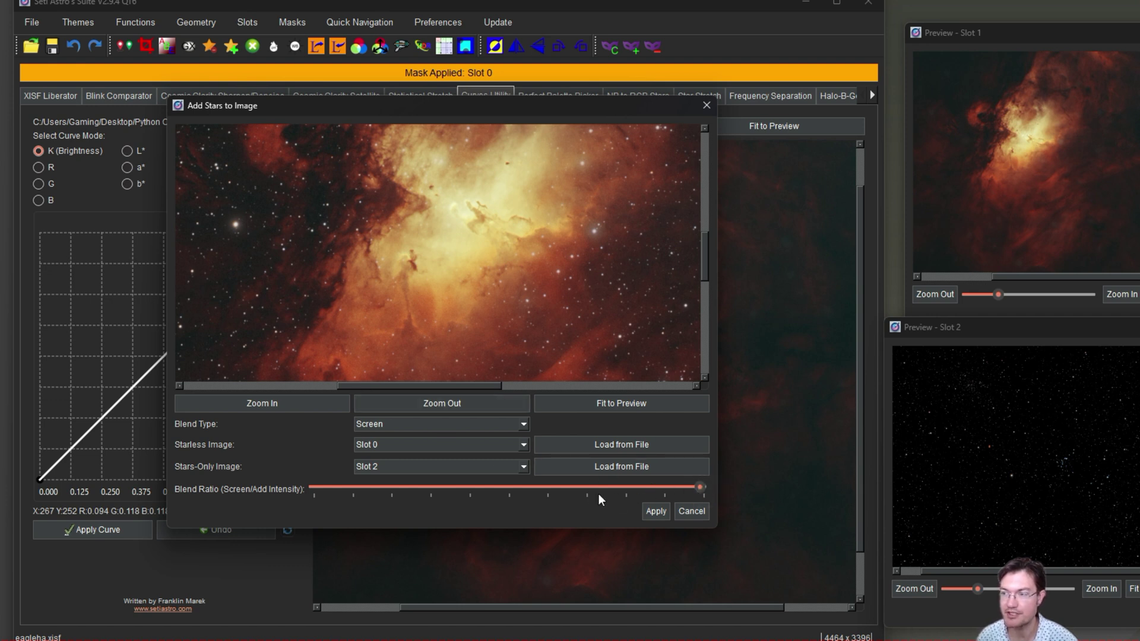
pyautogui.click(600, 494)
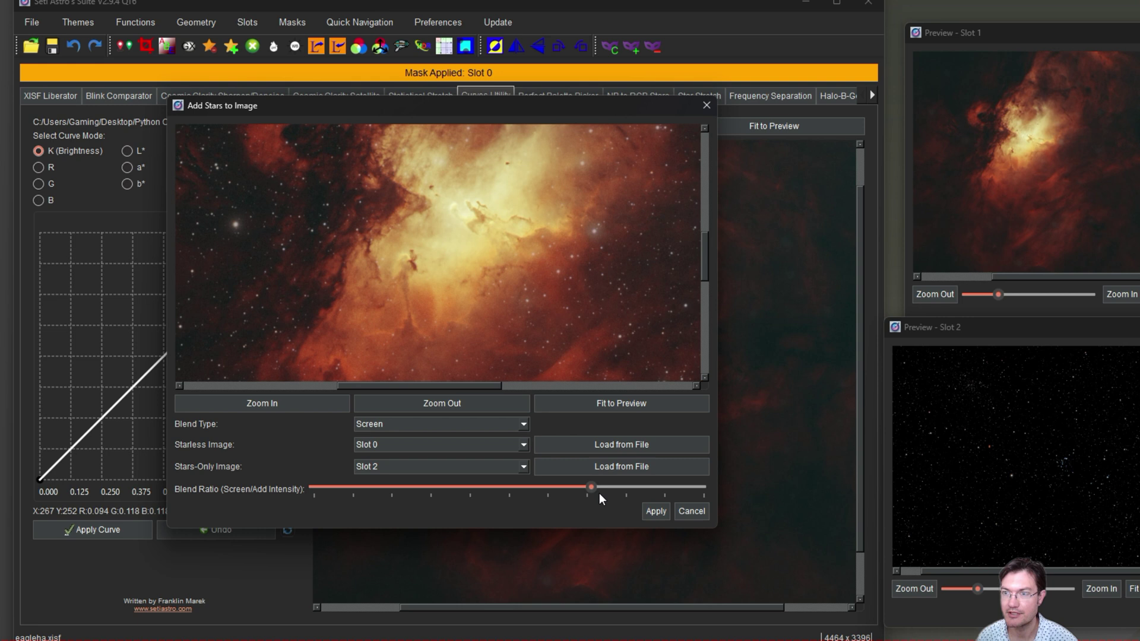
pyautogui.click(390, 488)
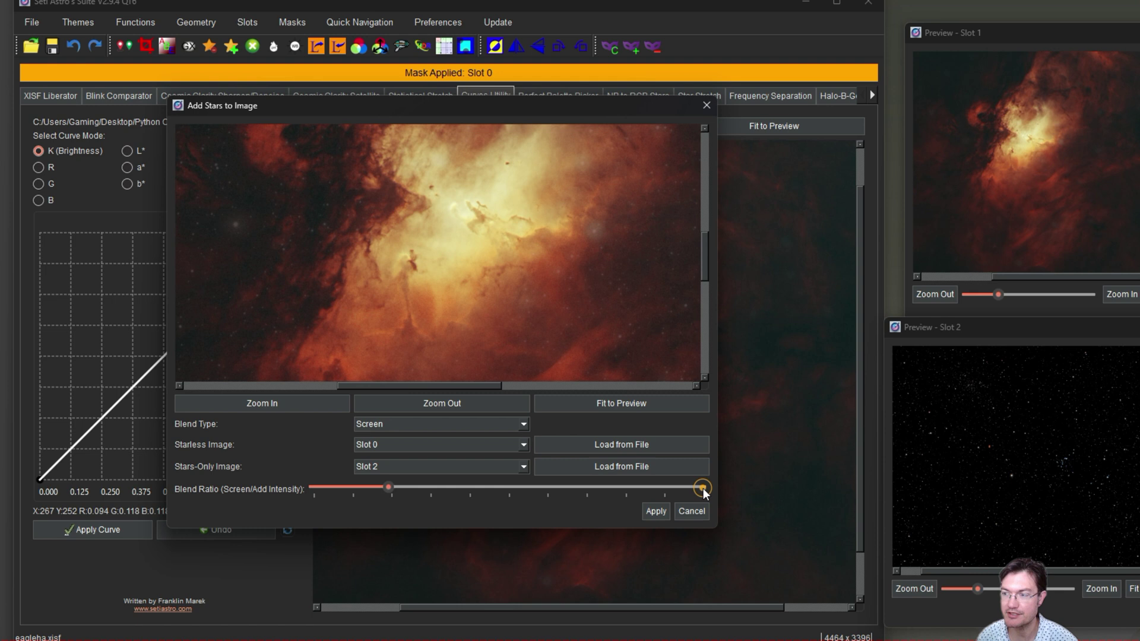
pyautogui.click(705, 491)
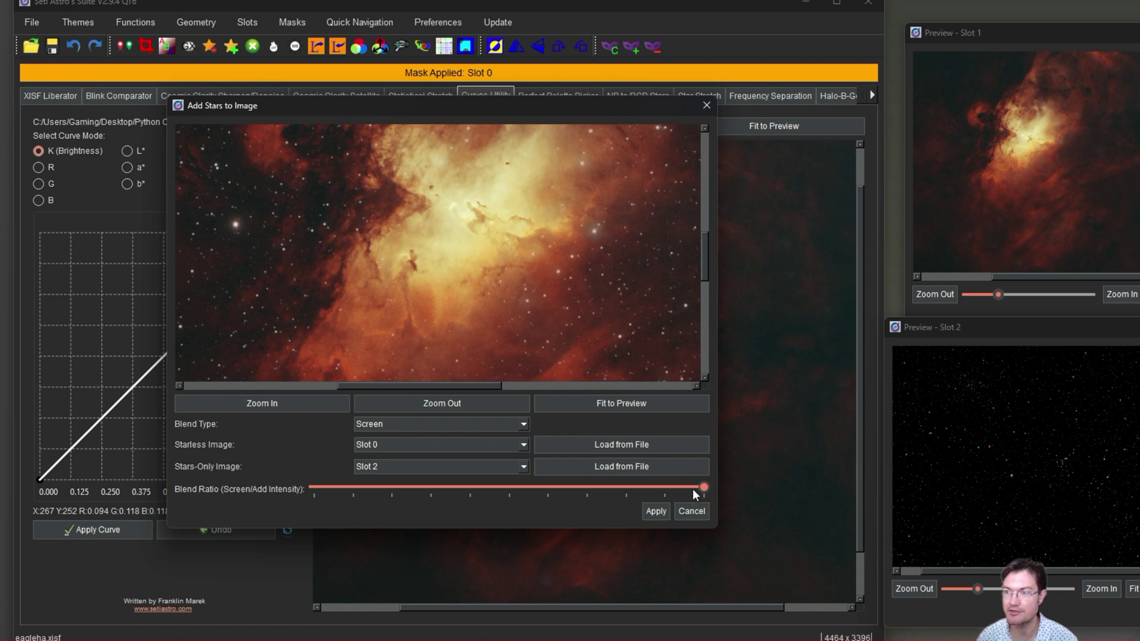
pyautogui.click(651, 513)
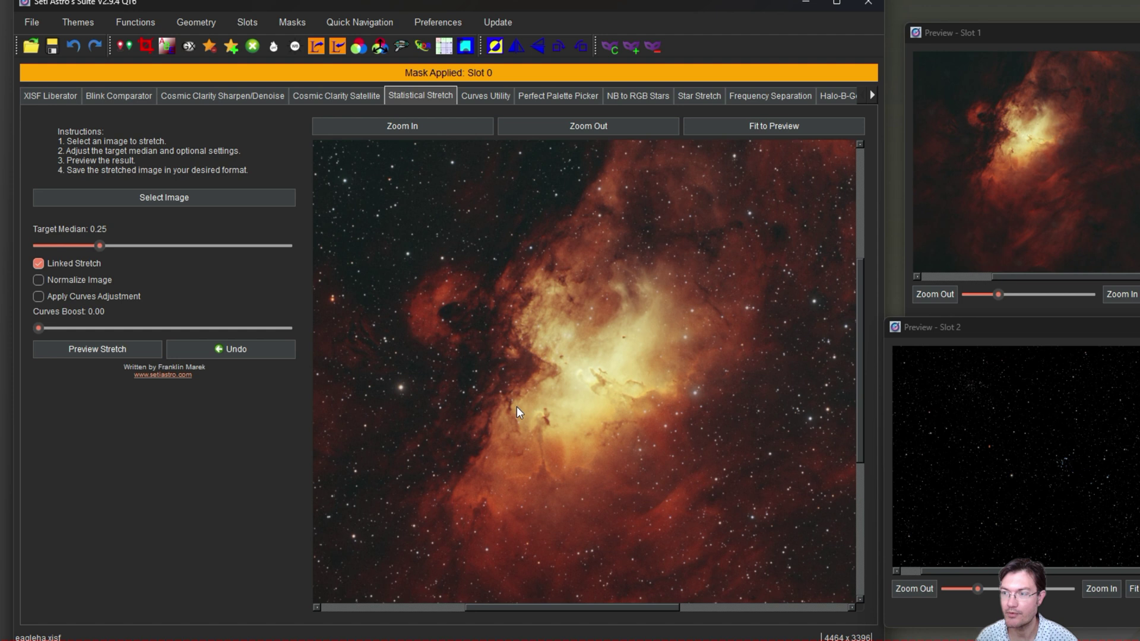
# Preview the Mask Slot 0 mask and move its window aside.
pyautogui.moveTo(516, 406); pyautogui.dragTo(588, 340)
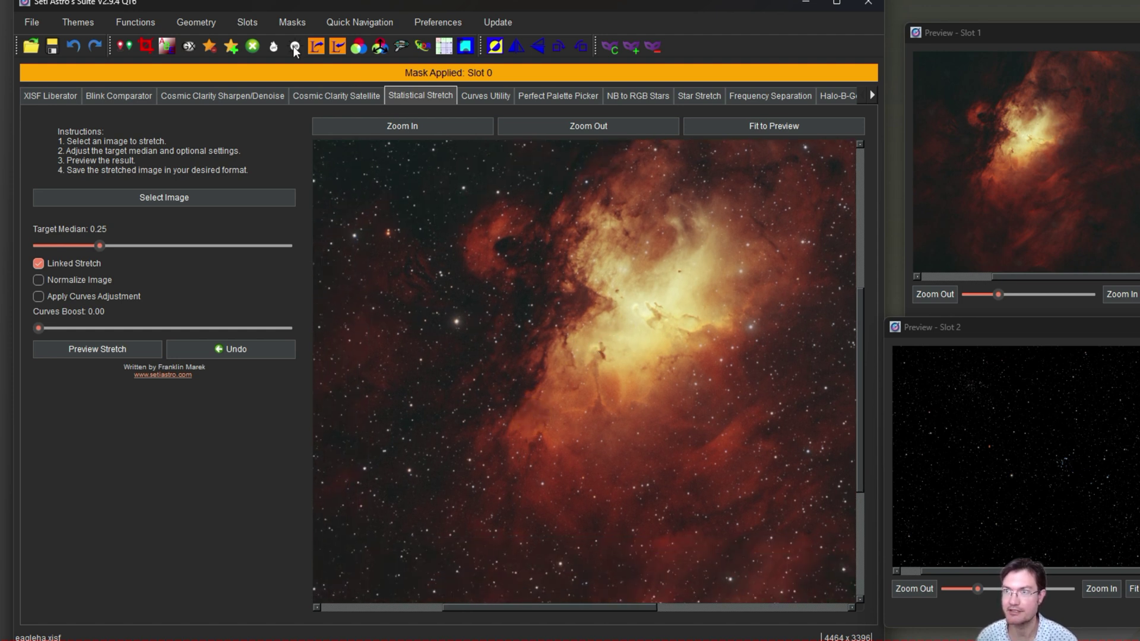
pyautogui.click(288, 24)
pyautogui.moveTo(333, 118)
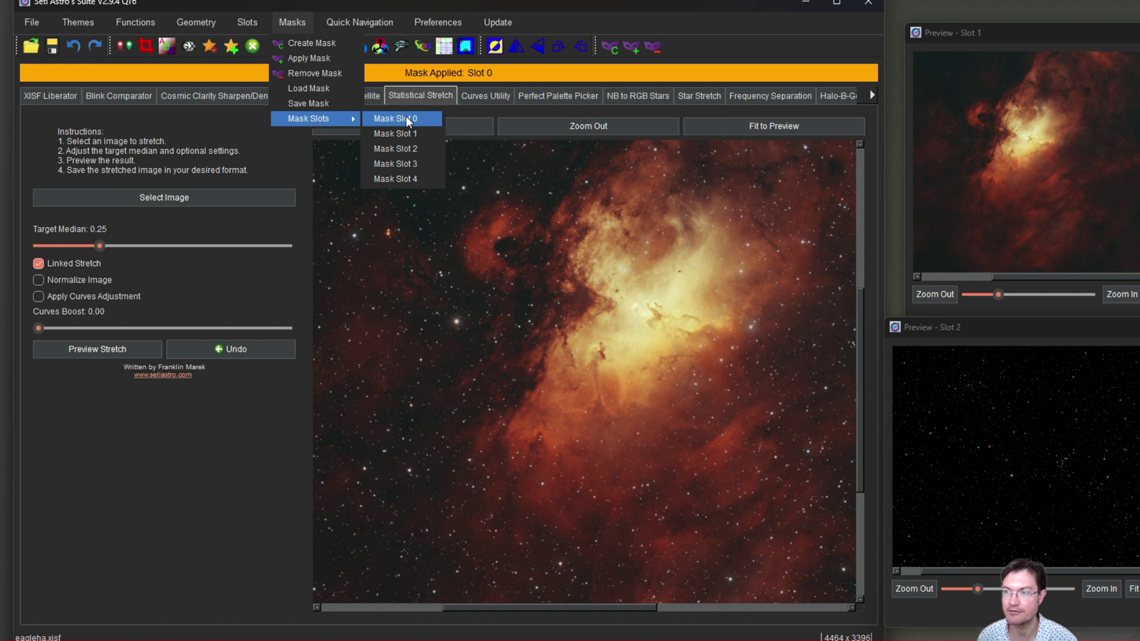
pyautogui.click(408, 119)
pyautogui.moveTo(417, 163); pyautogui.dragTo(978, 33)
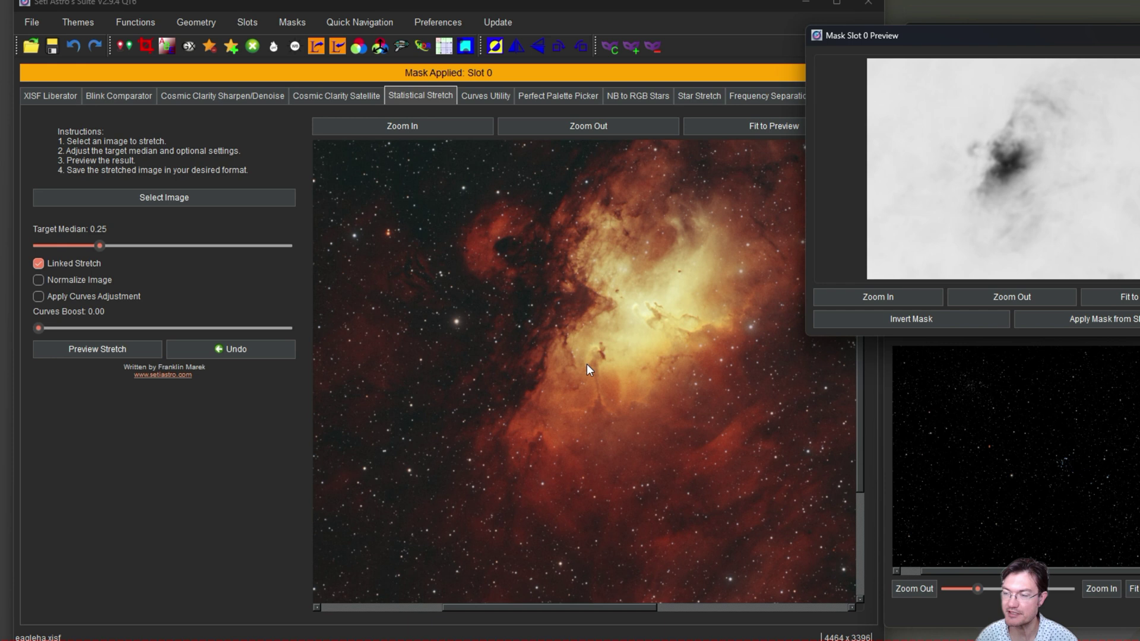
pyautogui.click(647, 413)
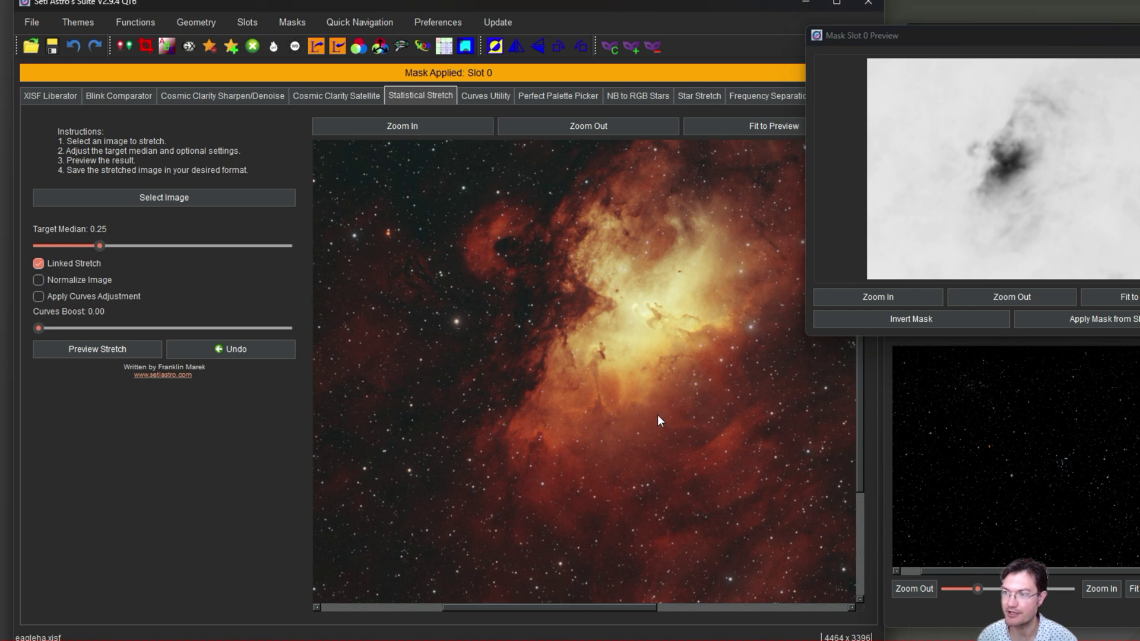
# Pan and zoom out the main image to center the Eagle Nebula.
pyautogui.moveTo(657, 415); pyautogui.dragTo(757, 262)
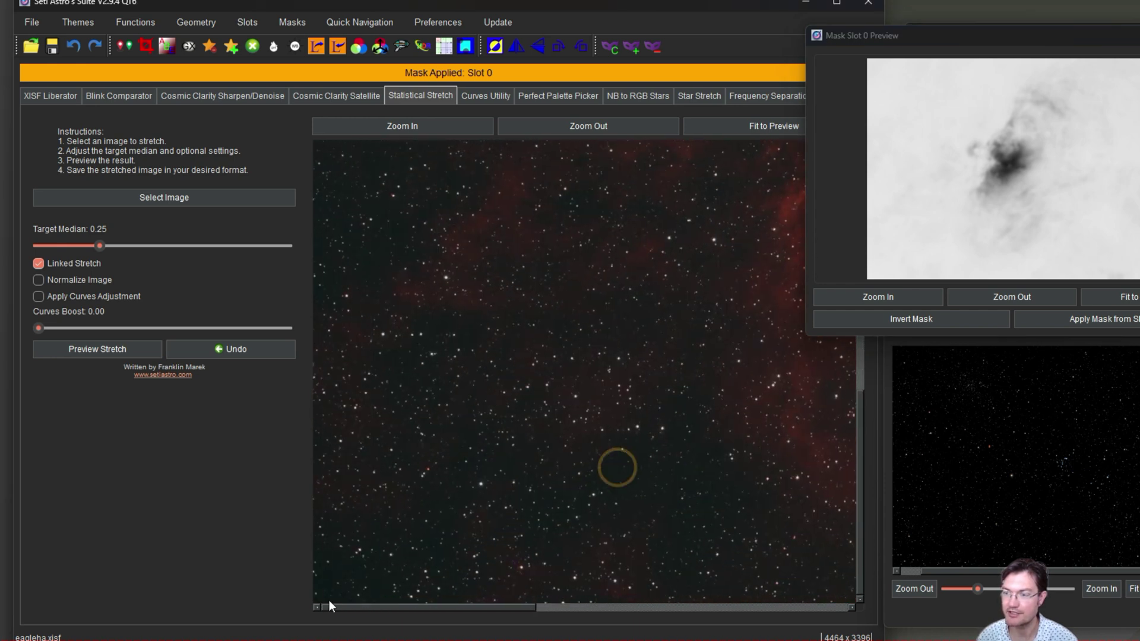
pyautogui.click(678, 512)
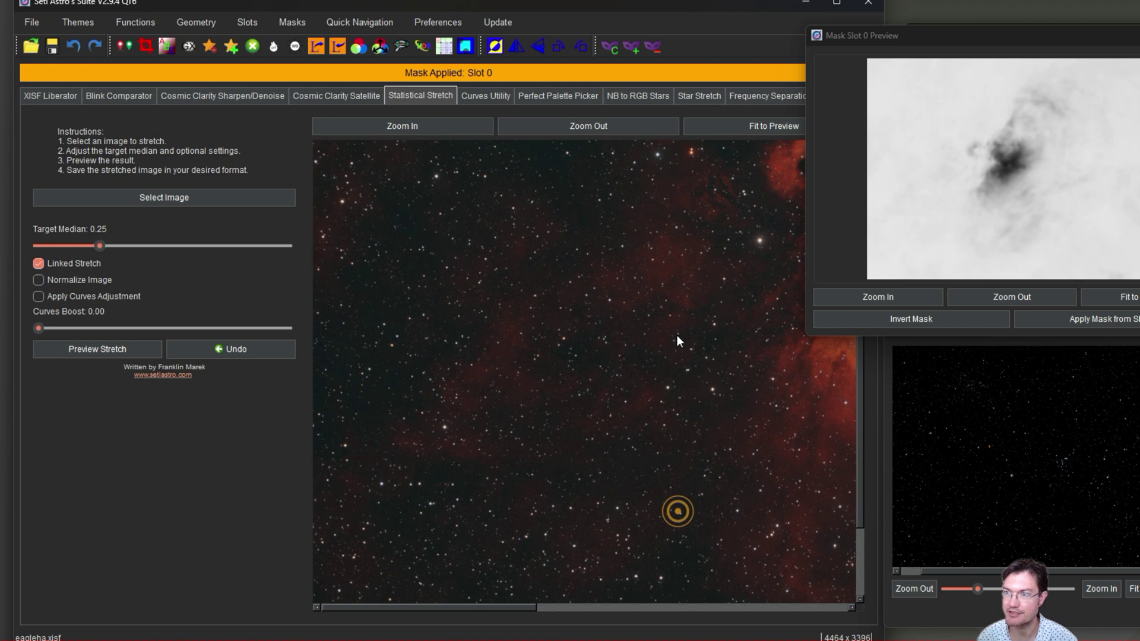
pyautogui.moveTo(677, 335); pyautogui.dragTo(536, 415)
pyautogui.moveTo(660, 474); pyautogui.dragTo(460, 338)
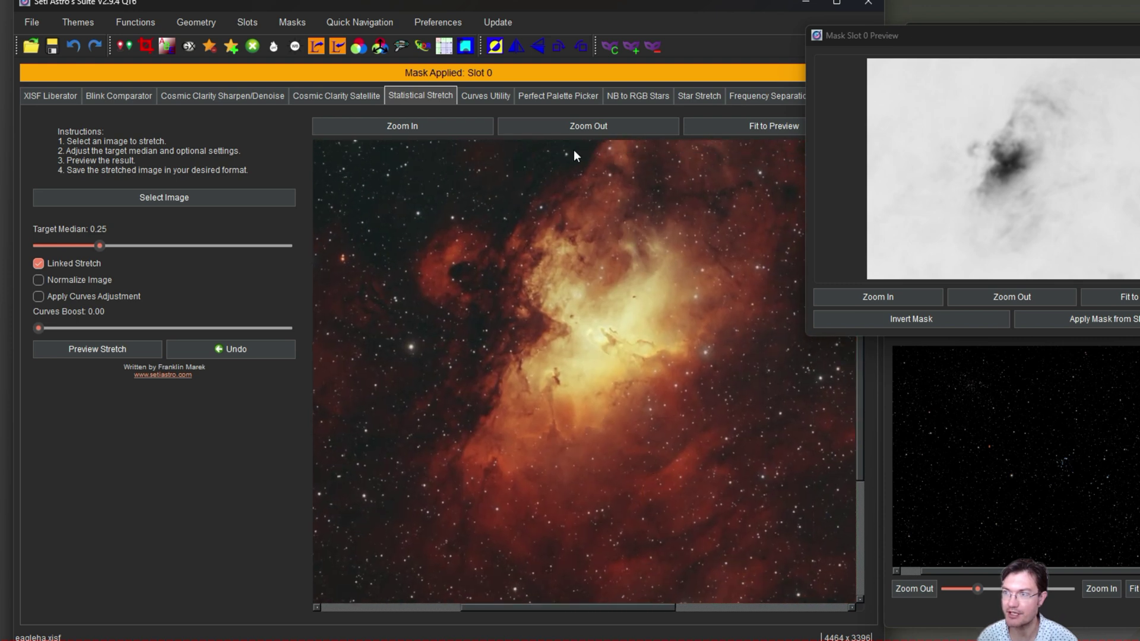
pyautogui.moveTo(861, 45); pyautogui.dragTo(936, 37)
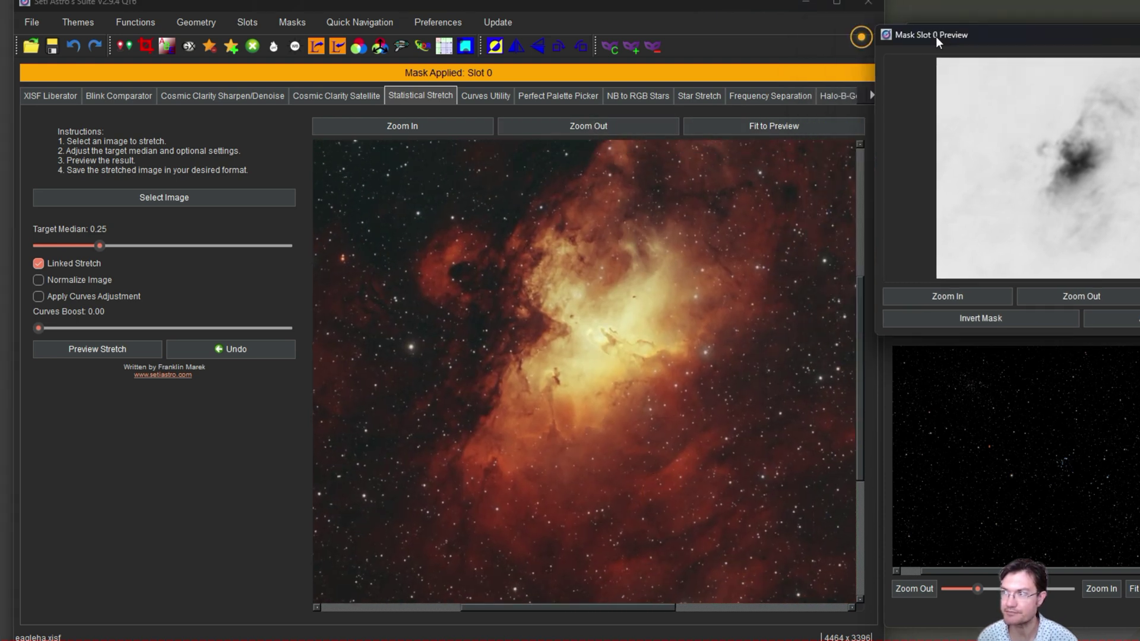
pyautogui.moveTo(483, 344); pyautogui.dragTo(434, 393)
pyautogui.click(548, 125)
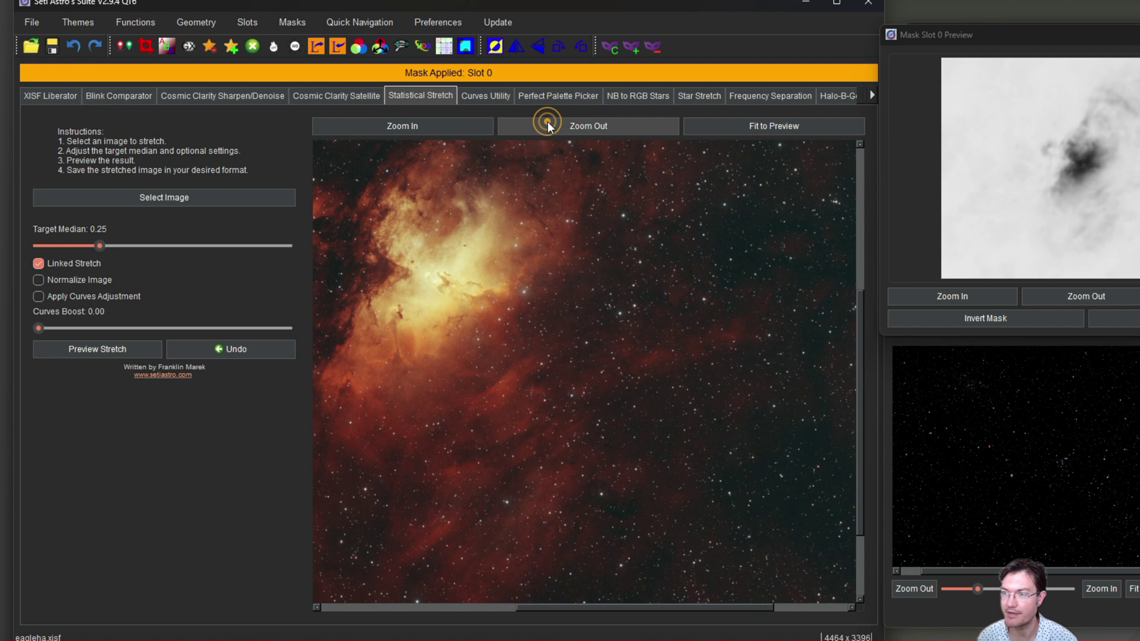
pyautogui.click(546, 124)
pyautogui.moveTo(515, 233); pyautogui.dragTo(607, 454)
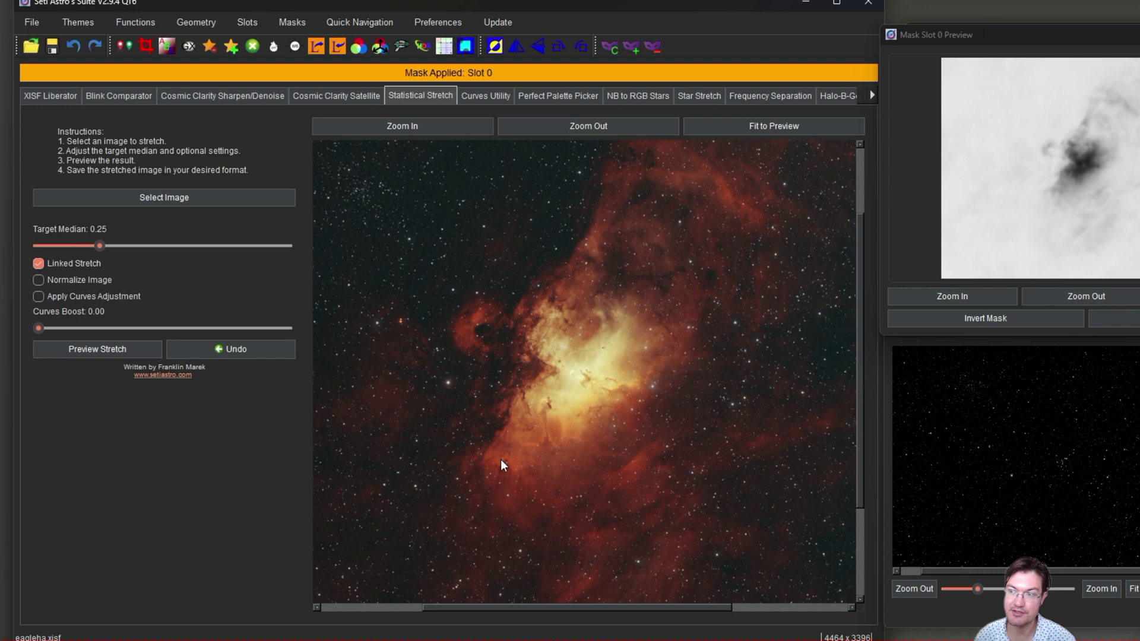
pyautogui.moveTo(519, 438); pyautogui.dragTo(525, 420)
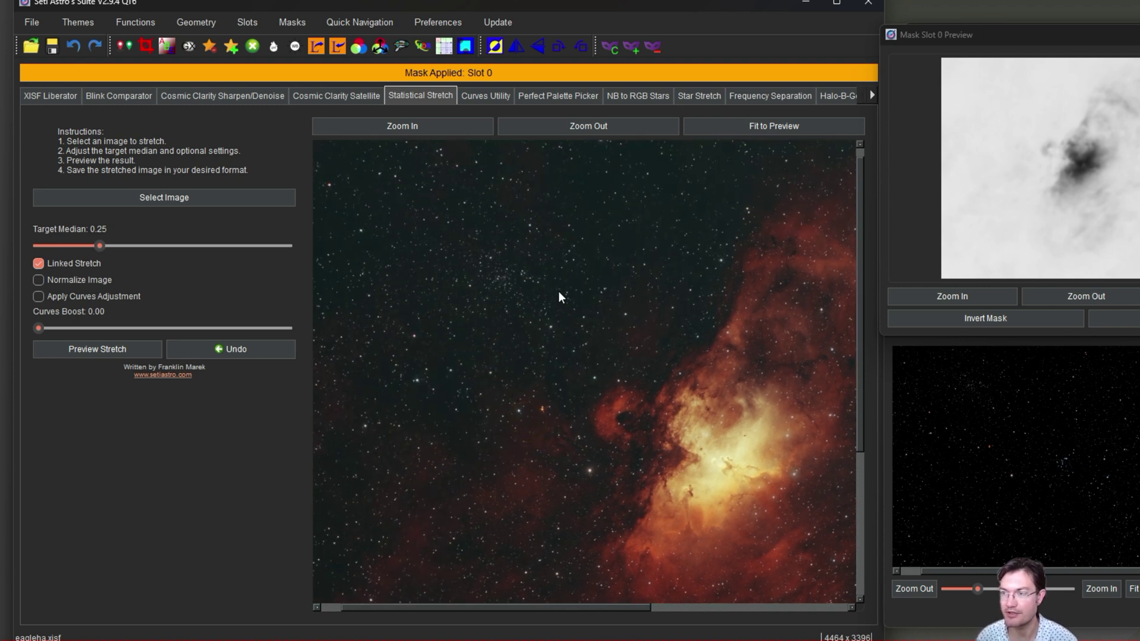
pyautogui.moveTo(611, 415); pyautogui.dragTo(466, 290)
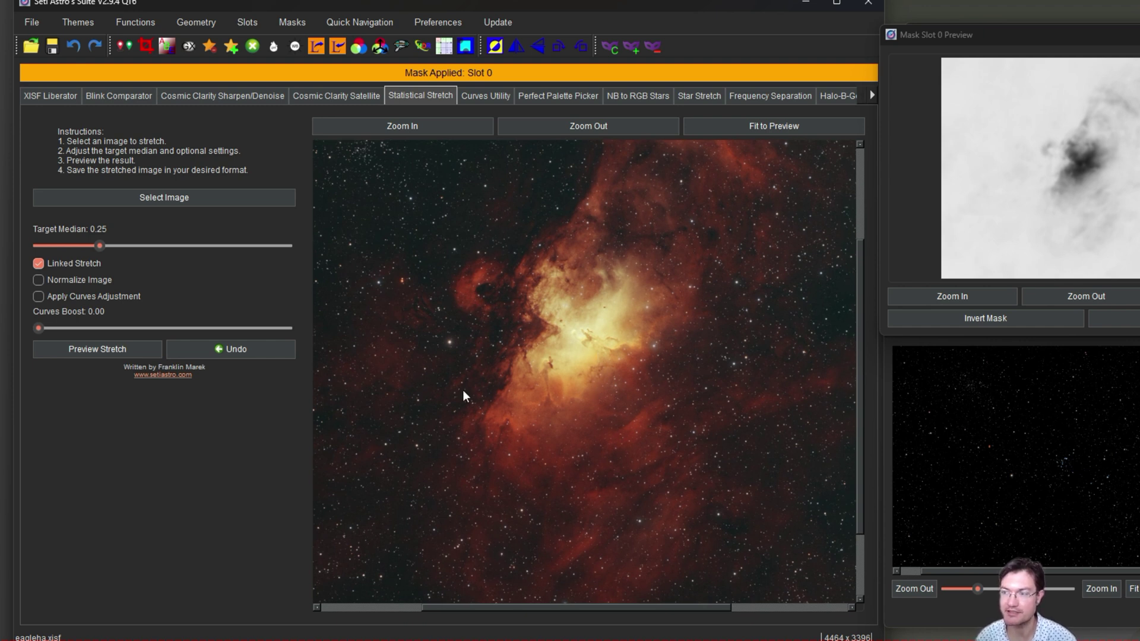
pyautogui.moveTo(661, 398); pyautogui.dragTo(644, 428)
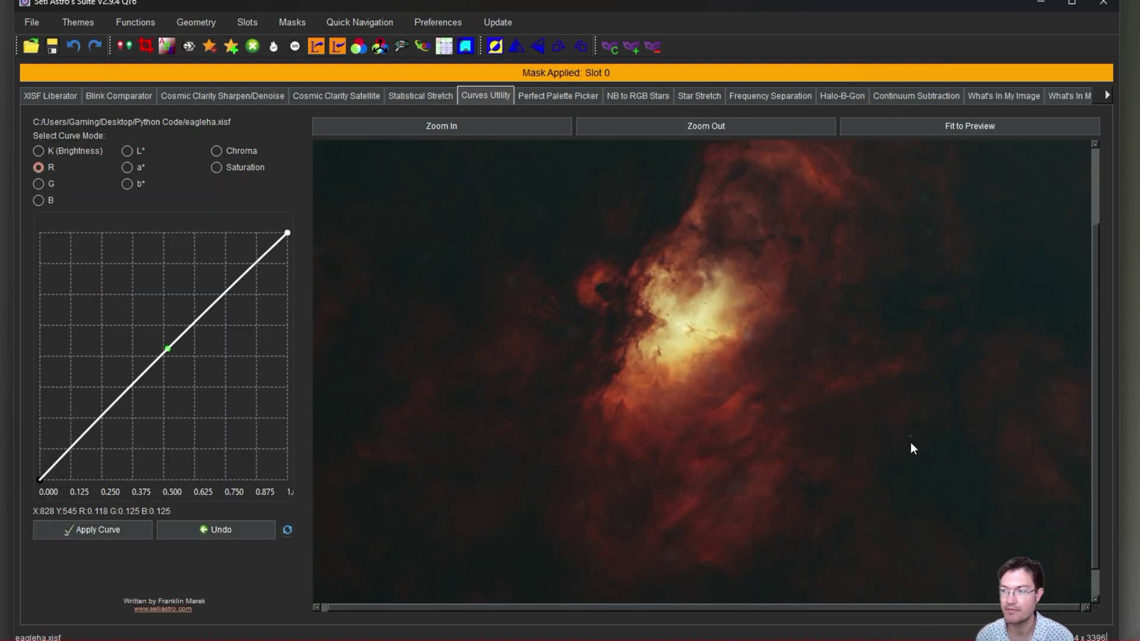
pyautogui.moveTo(910, 439); pyautogui.dragTo(947, 461)
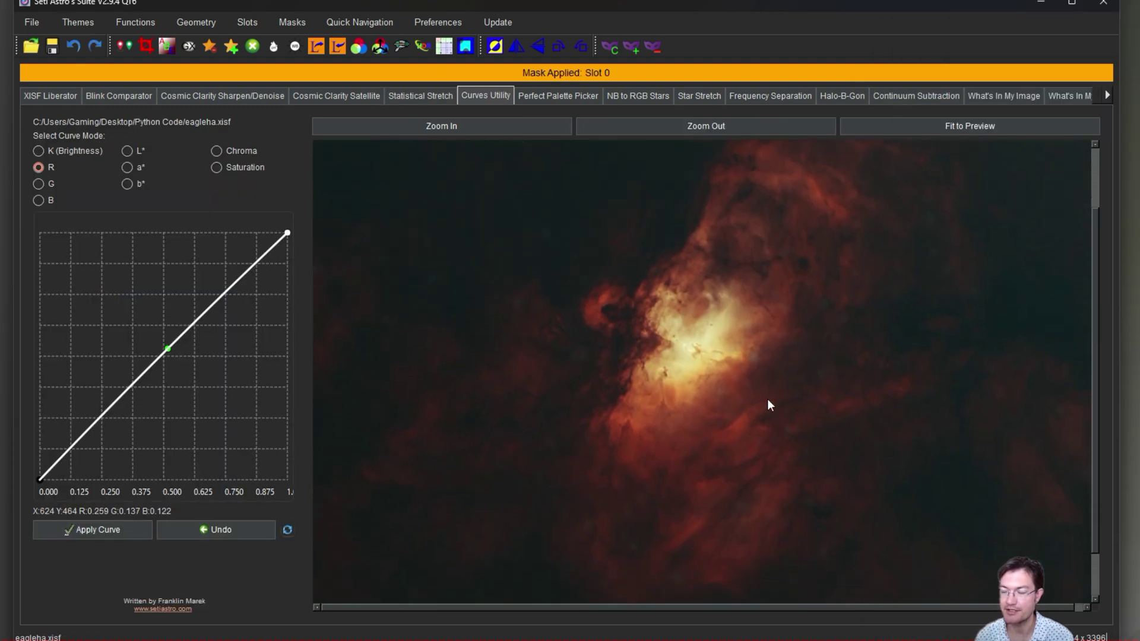
# Remove the applied Slot 0 mask and start a new mask covering the entire image.
pyautogui.moveTo(767, 404); pyautogui.dragTo(756, 375)
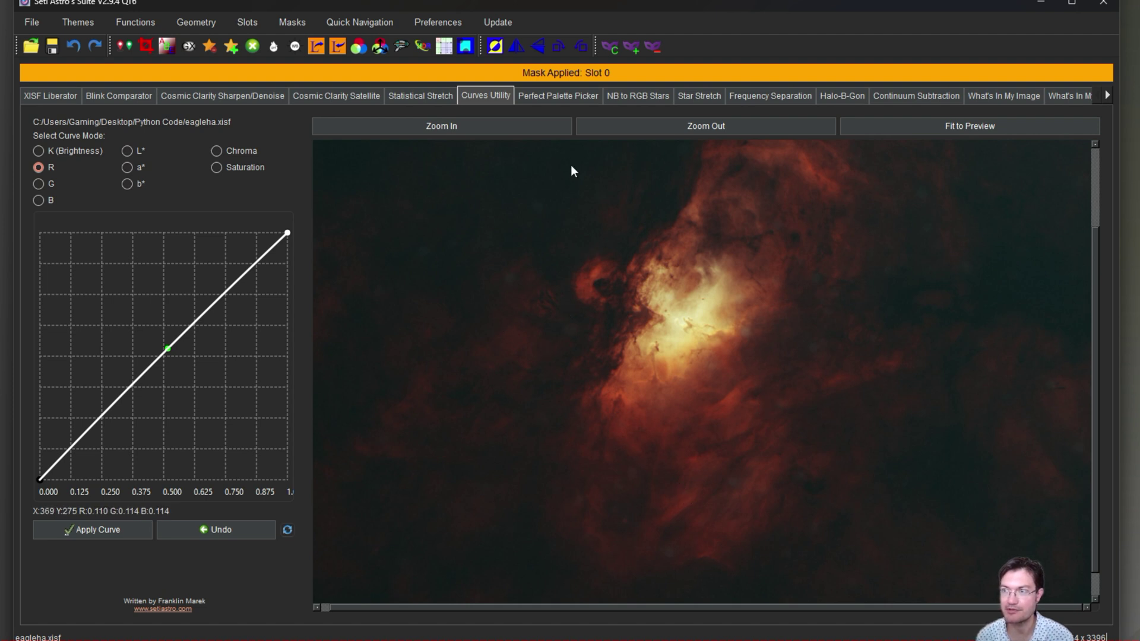
pyautogui.click(654, 48)
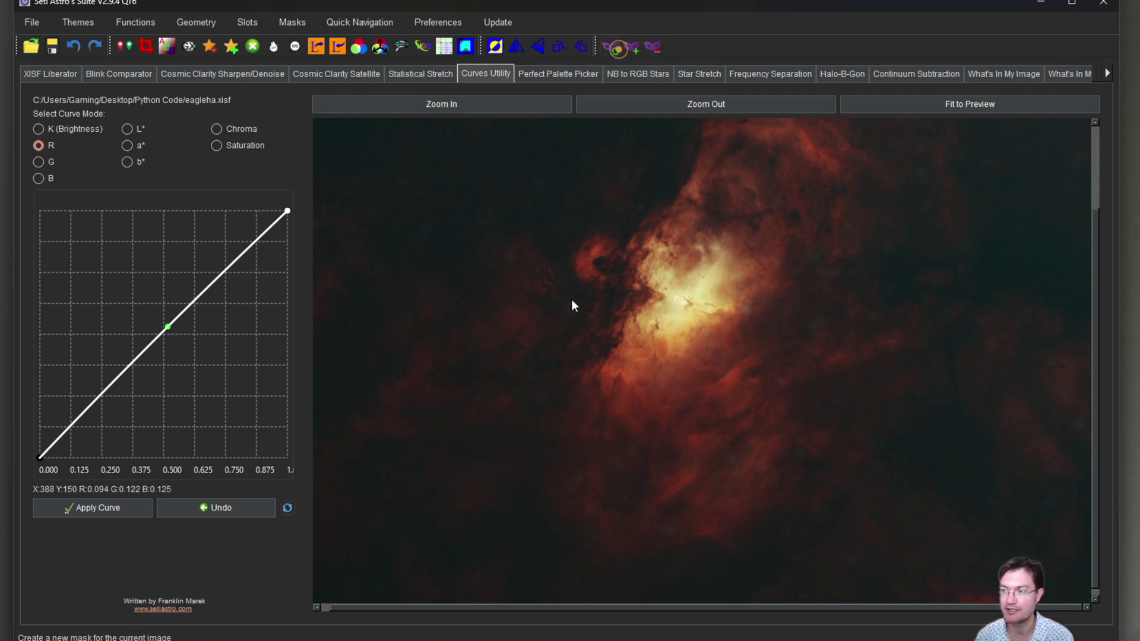
pyautogui.click(619, 49)
pyautogui.click(664, 392)
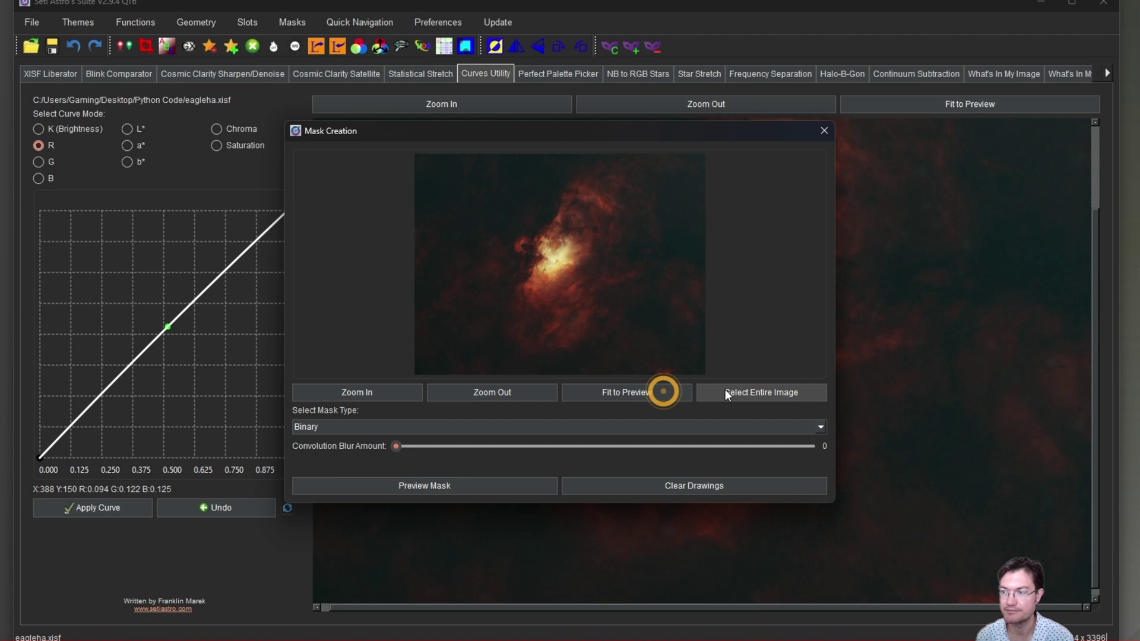
pyautogui.click(726, 392)
# Choose the Color: Red mask type with convolution blur 44 and preview it.
pyautogui.click(411, 427)
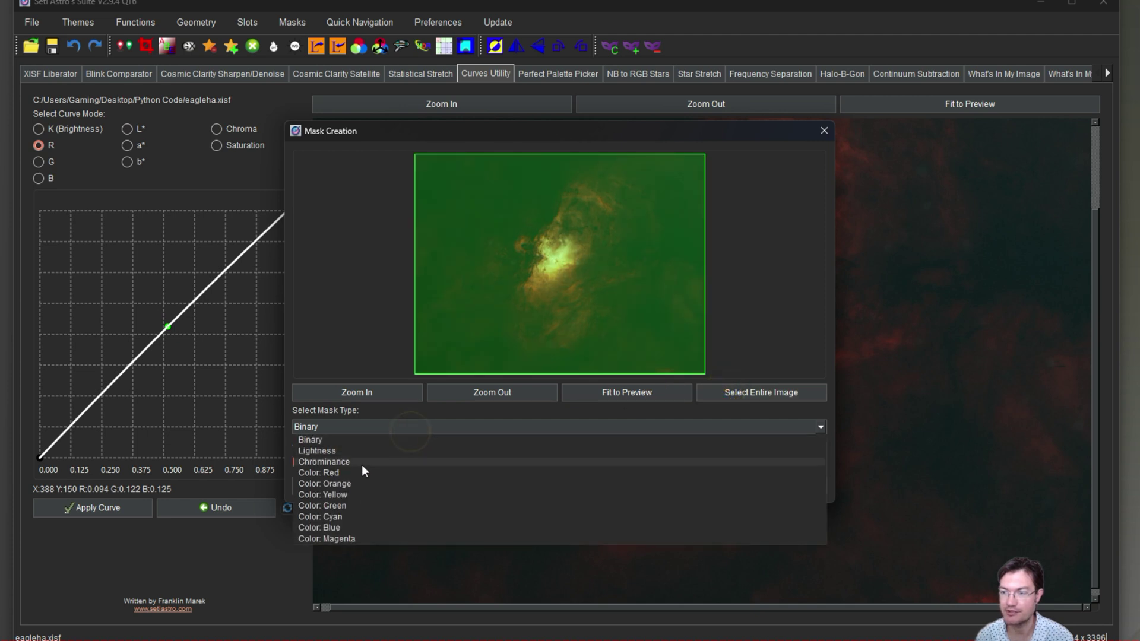
pyautogui.click(358, 464)
pyautogui.click(385, 425)
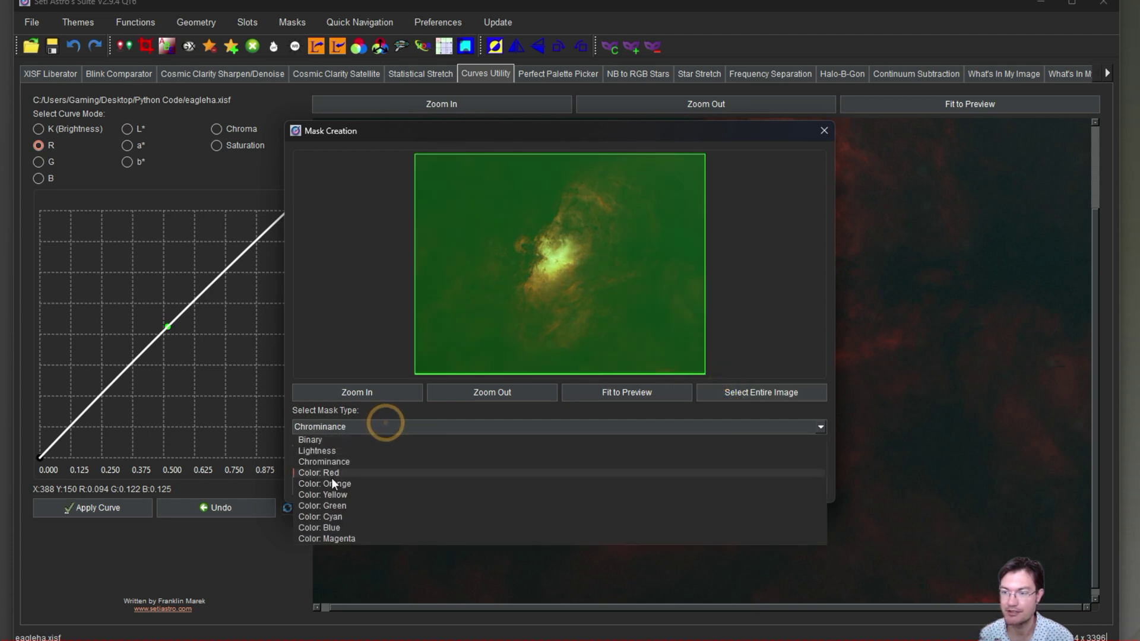
pyautogui.click(331, 475)
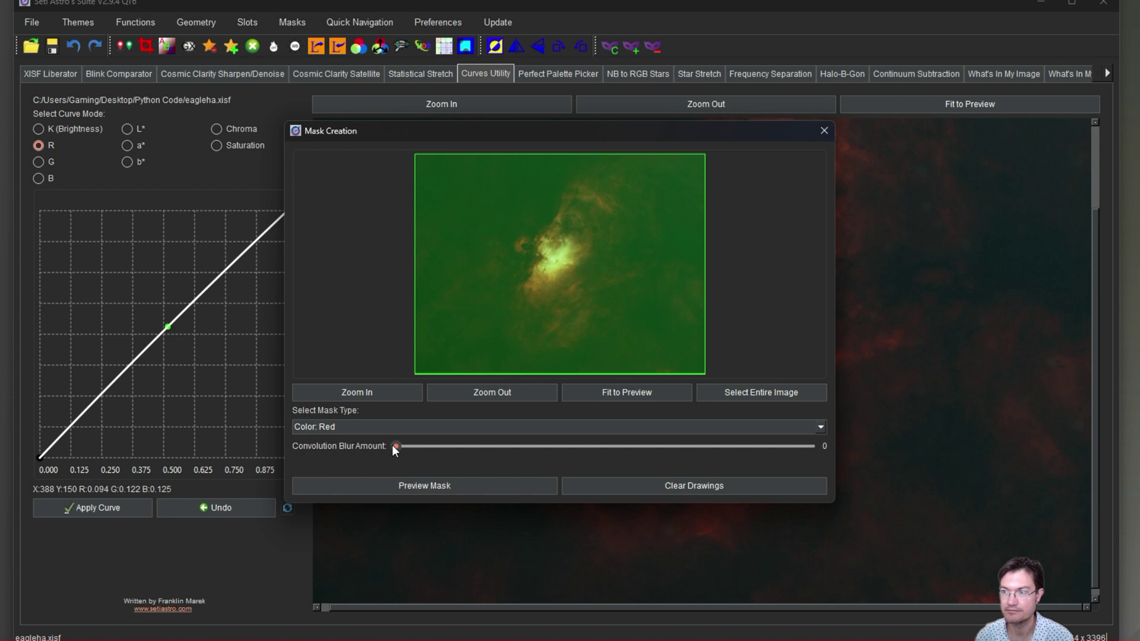
pyautogui.moveTo(393, 446); pyautogui.dragTo(516, 446)
pyautogui.click(447, 486)
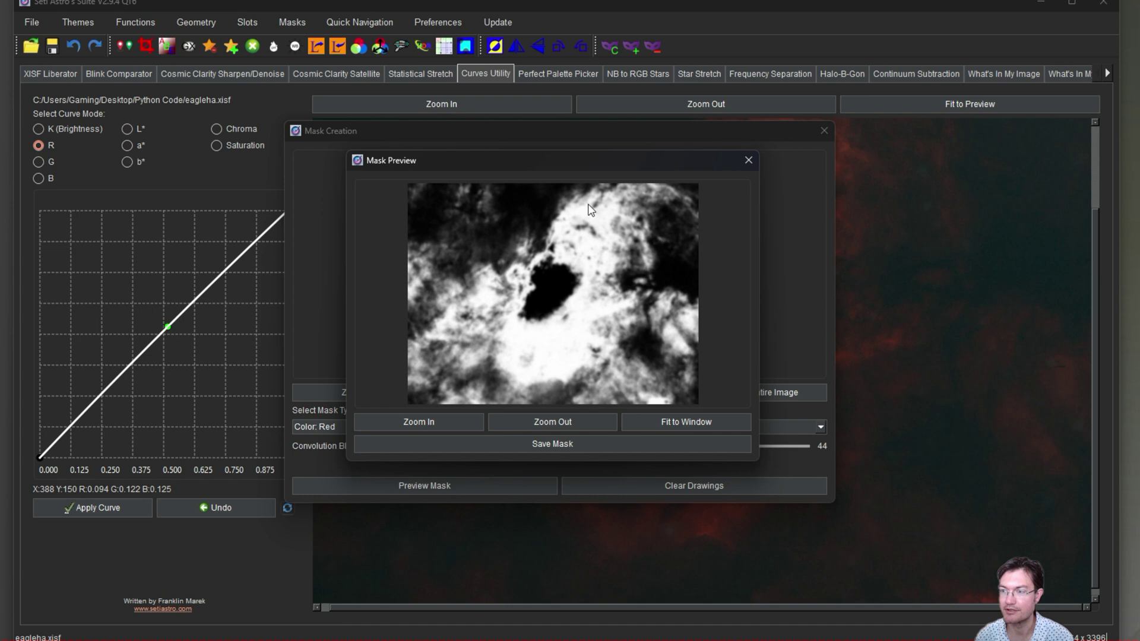
# Save the red mask to Slot 0 and close Mask Creation.
pyautogui.click(505, 444)
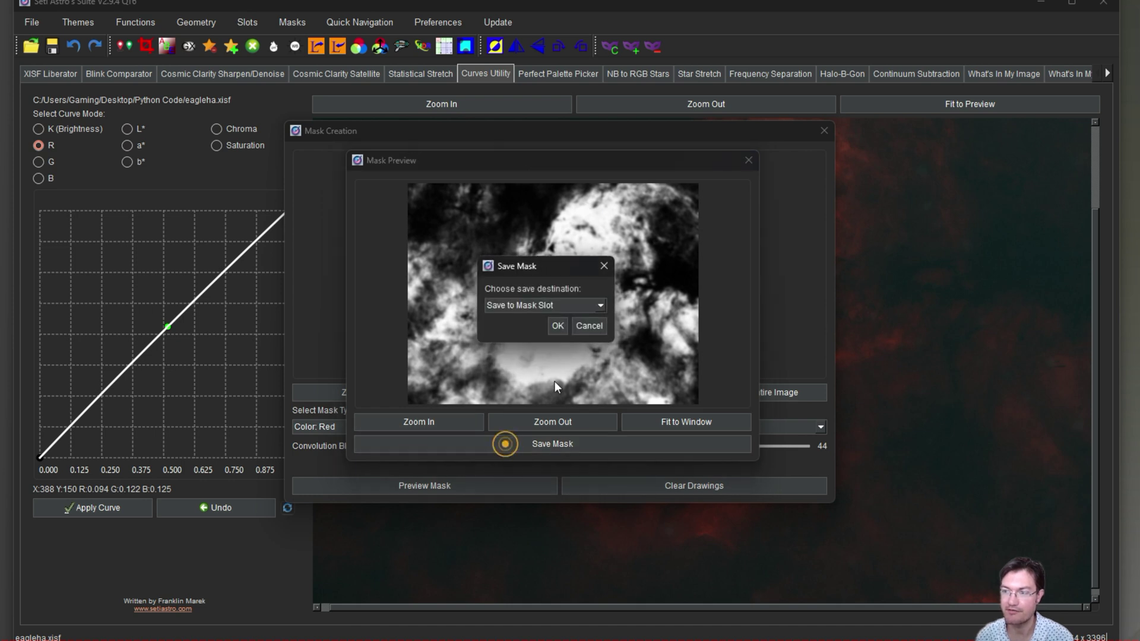
pyautogui.click(558, 325)
pyautogui.click(554, 323)
pyautogui.click(594, 325)
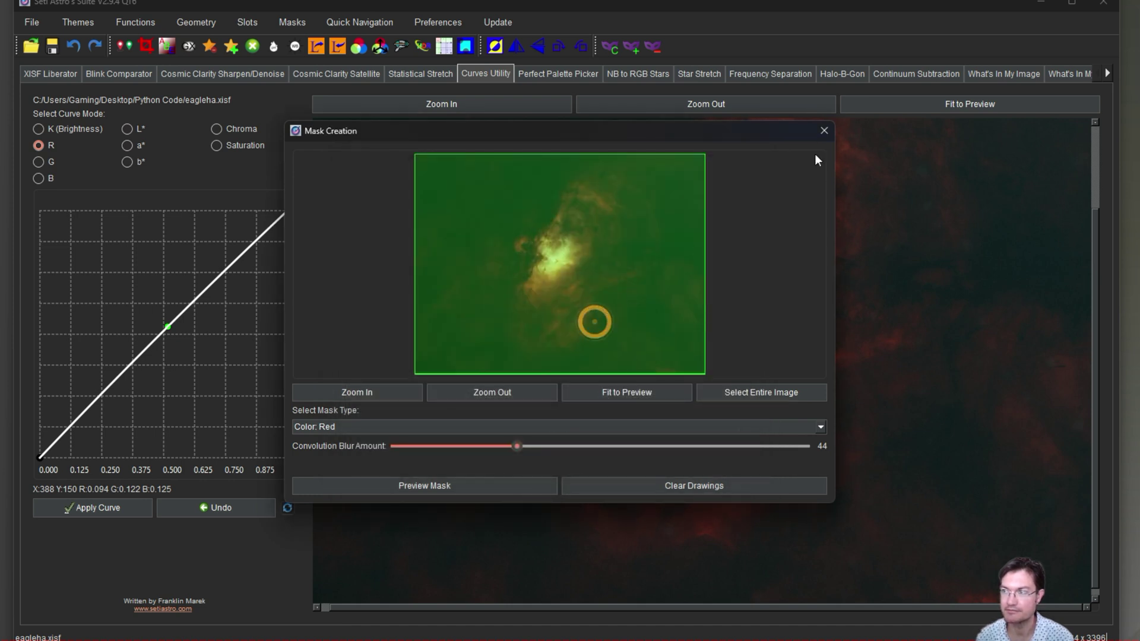
pyautogui.click(823, 131)
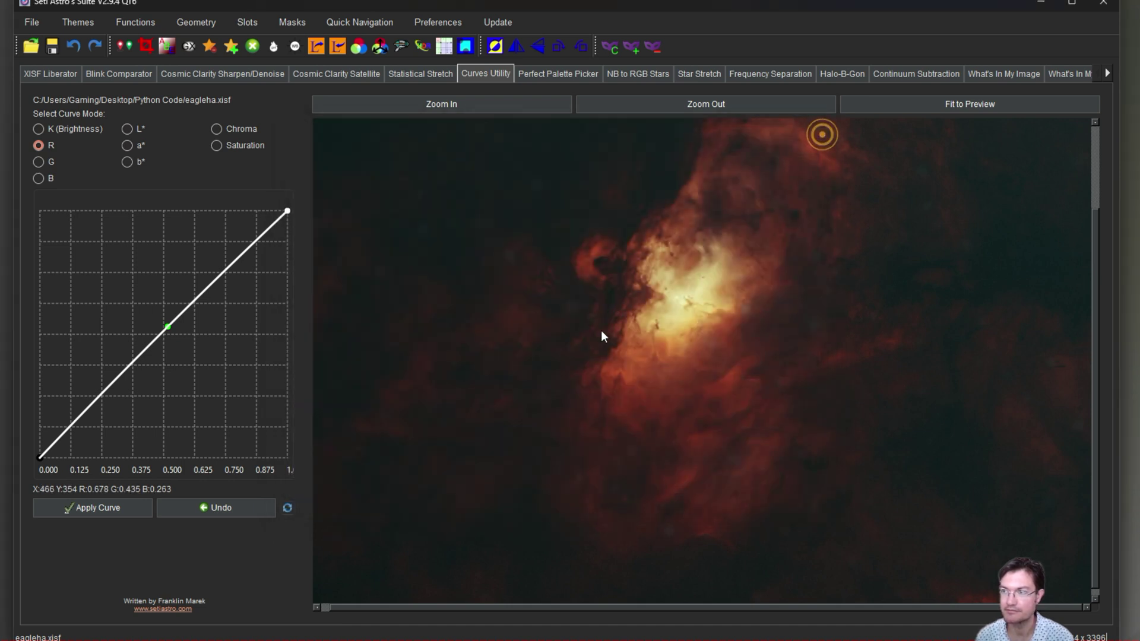
pyautogui.click(630, 54)
# With the Slot 0 red mask applied, raise the R curve midpoint and apply it.
pyautogui.click(568, 339)
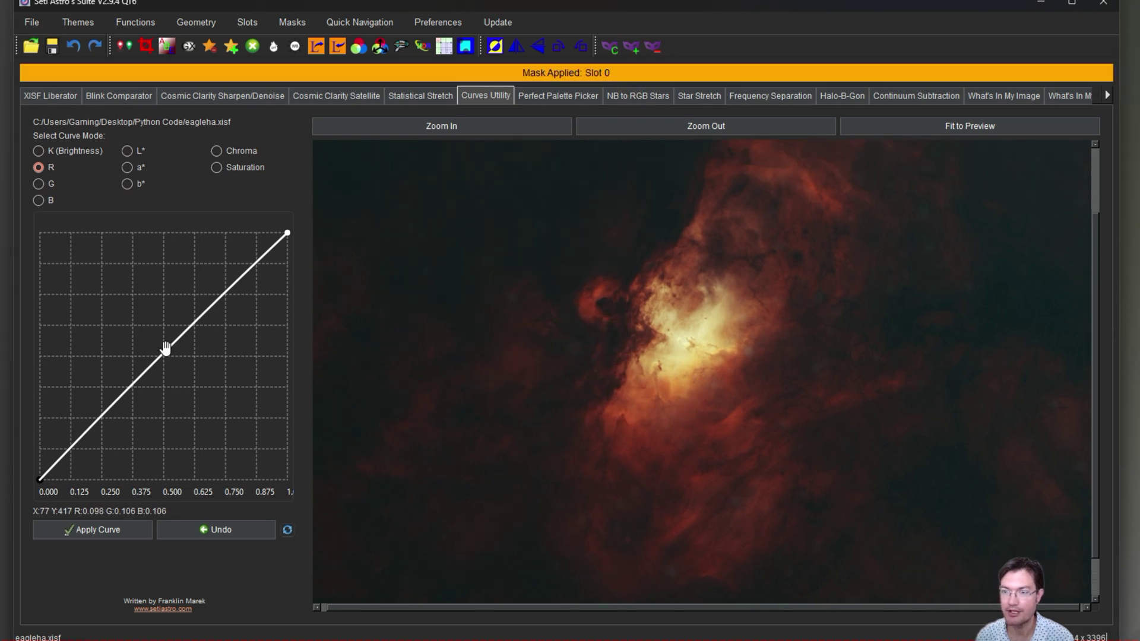
pyautogui.moveTo(168, 348); pyautogui.dragTo(187, 308)
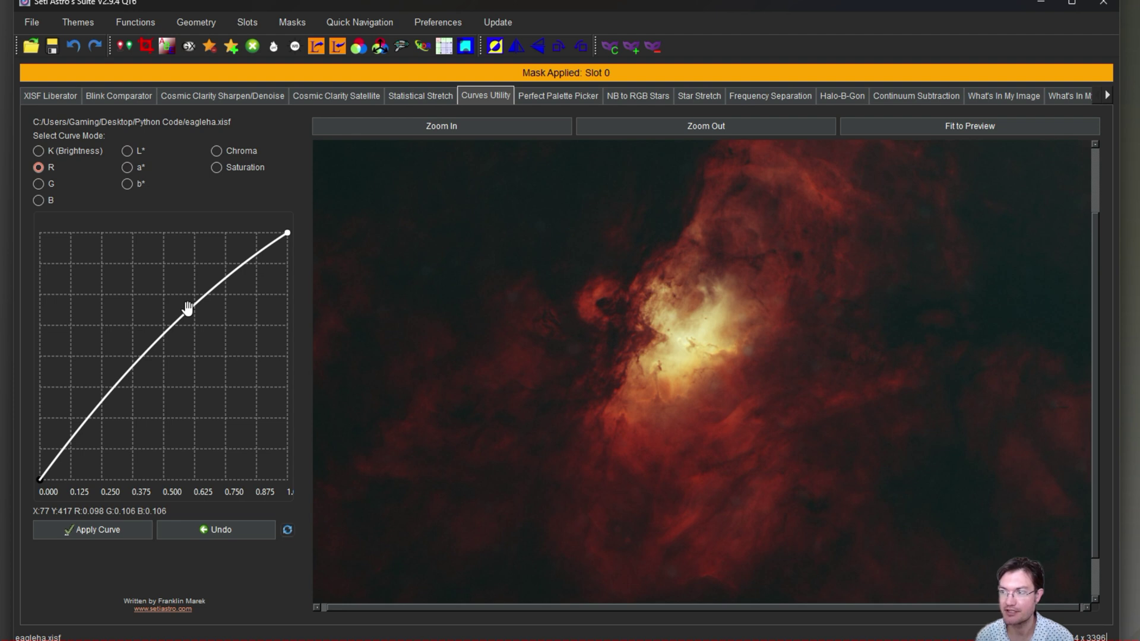
pyautogui.moveTo(187, 309); pyautogui.dragTo(189, 307)
pyautogui.click(98, 528)
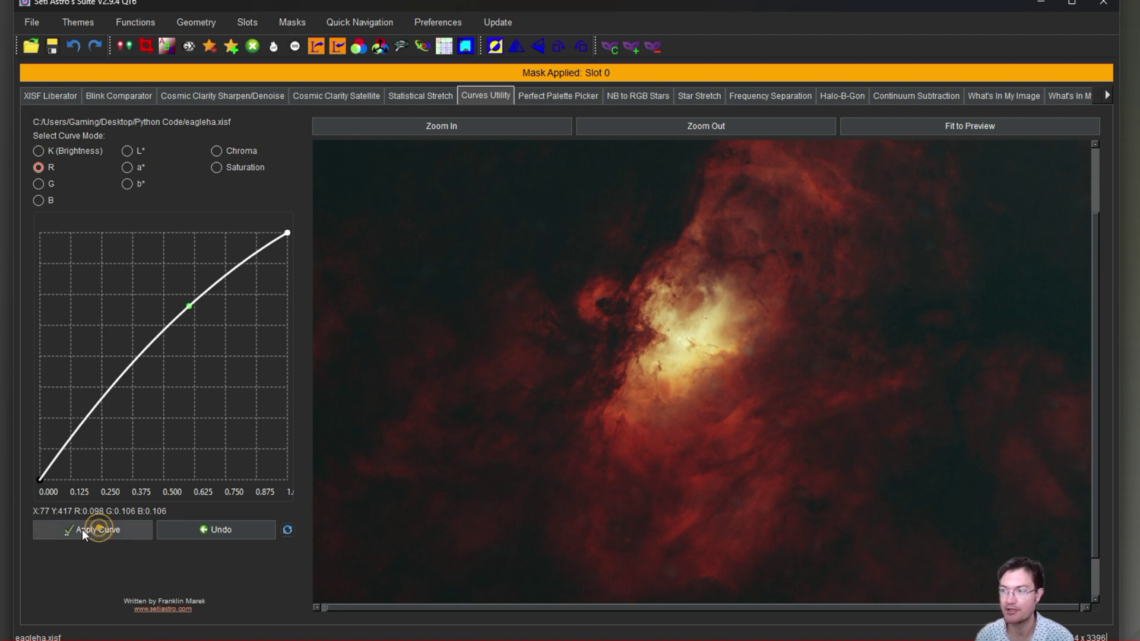
pyautogui.click(869, 429)
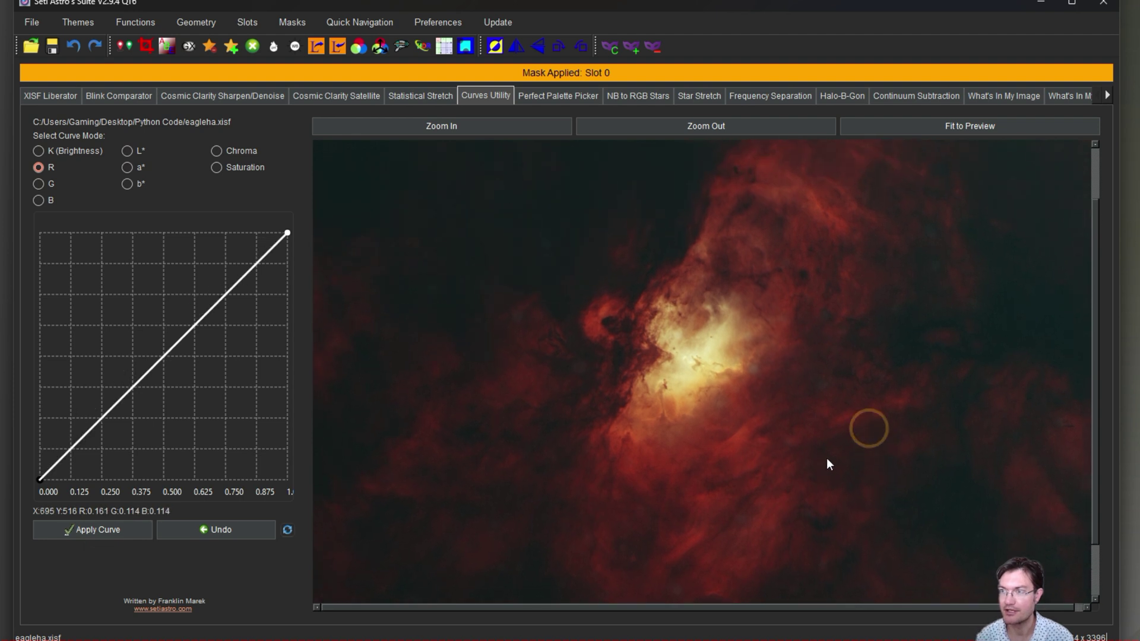
# Pan across the brightened nebula to inspect it, then remove the mask.
pyautogui.moveTo(830, 465); pyautogui.dragTo(783, 371)
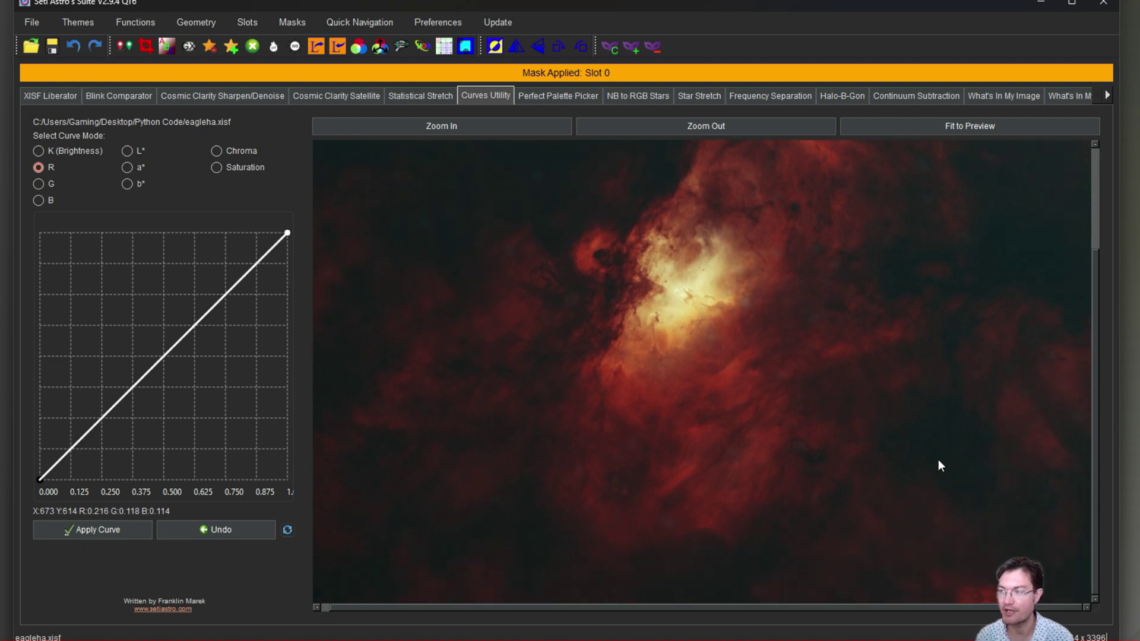
pyautogui.moveTo(939, 461); pyautogui.dragTo(803, 559)
pyautogui.moveTo(892, 419); pyautogui.dragTo(847, 337)
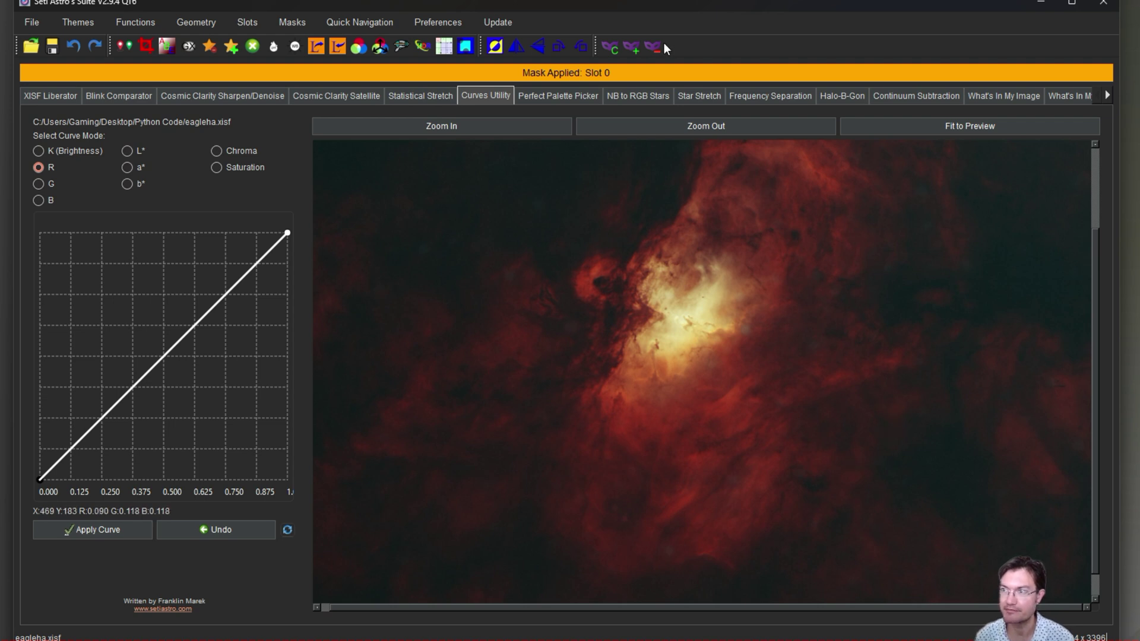
pyautogui.click(648, 47)
# Compare with the unadjusted image and preview the Mask Slot 0 red mask twice.
pyautogui.moveTo(755, 295); pyautogui.dragTo(743, 366)
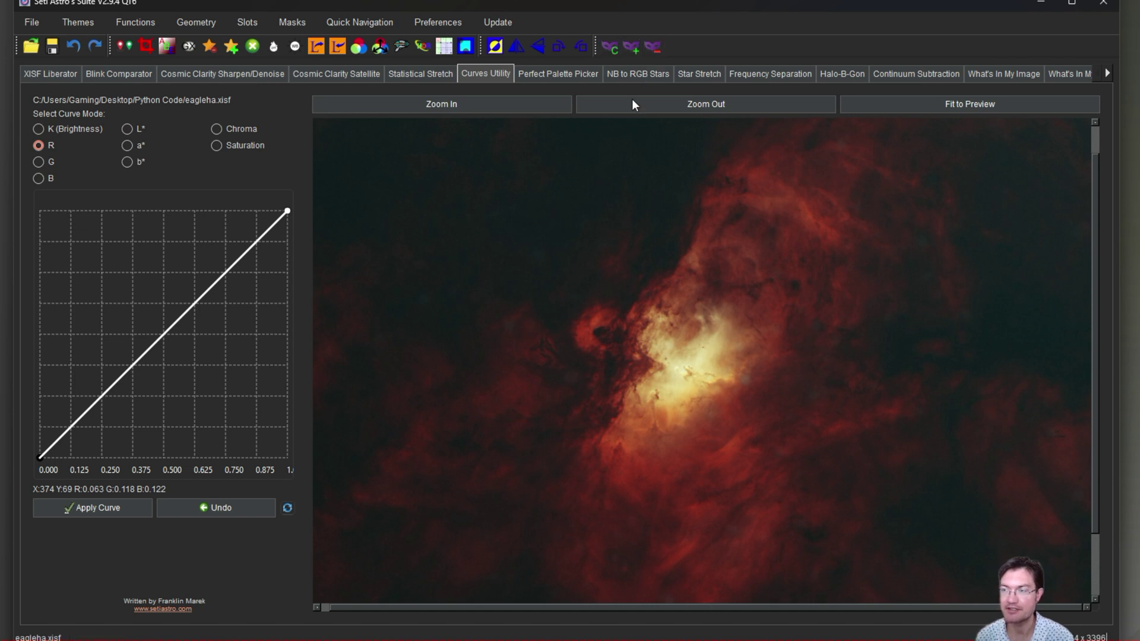
pyautogui.click(565, 293)
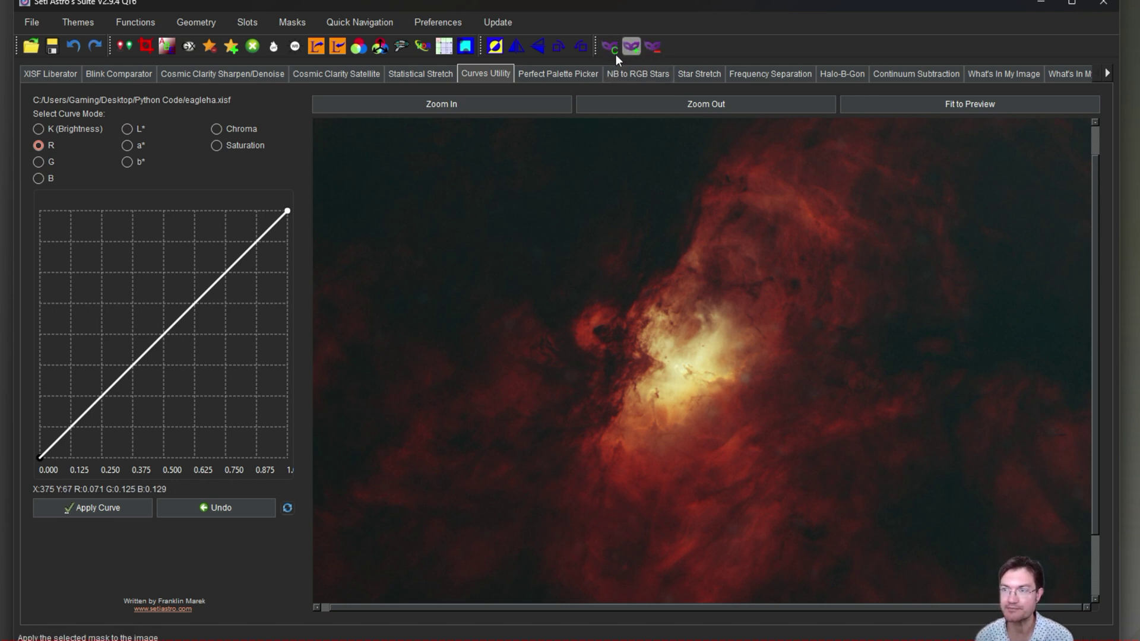
pyautogui.click(292, 21)
pyautogui.moveTo(307, 116)
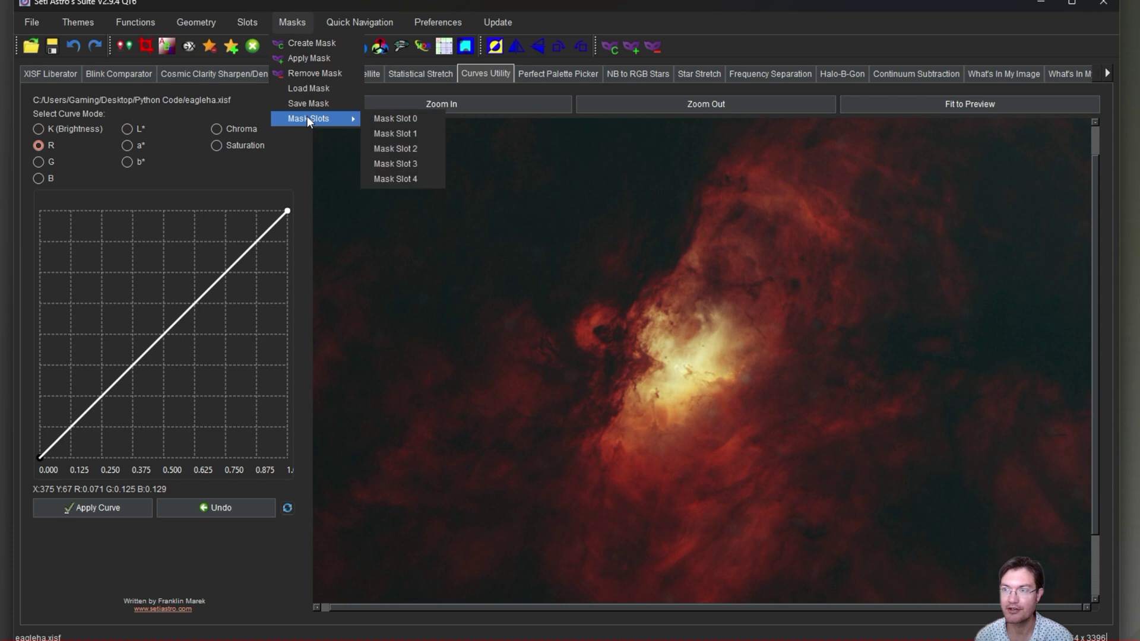
pyautogui.click(392, 114)
pyautogui.moveTo(601, 162); pyautogui.dragTo(632, 170)
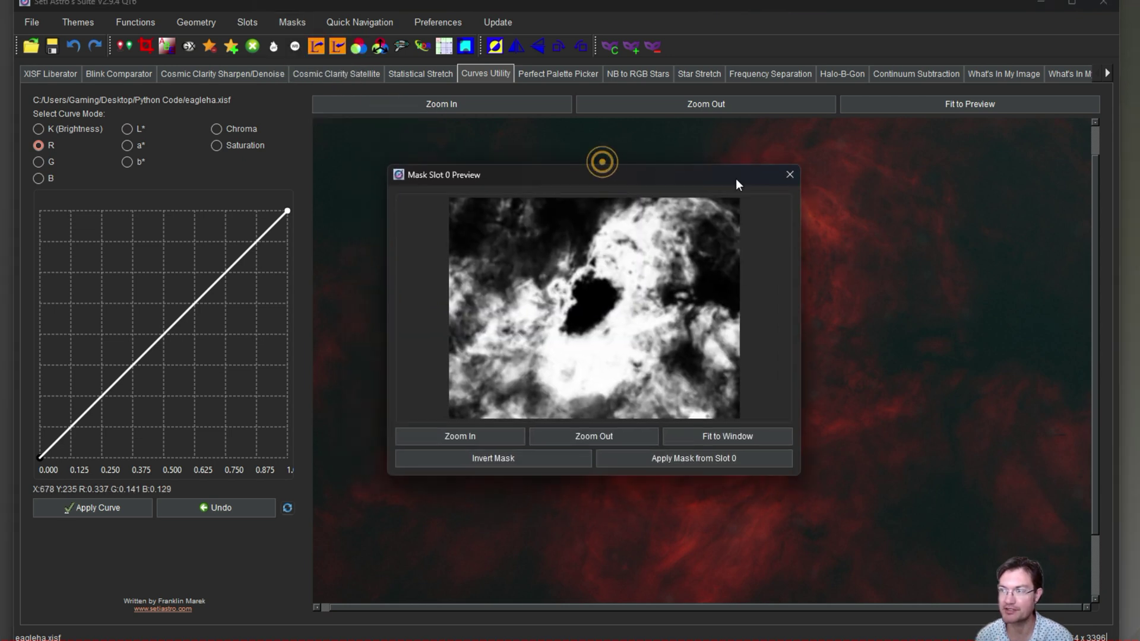
pyautogui.click(789, 173)
pyautogui.click(291, 20)
pyautogui.moveTo(307, 115)
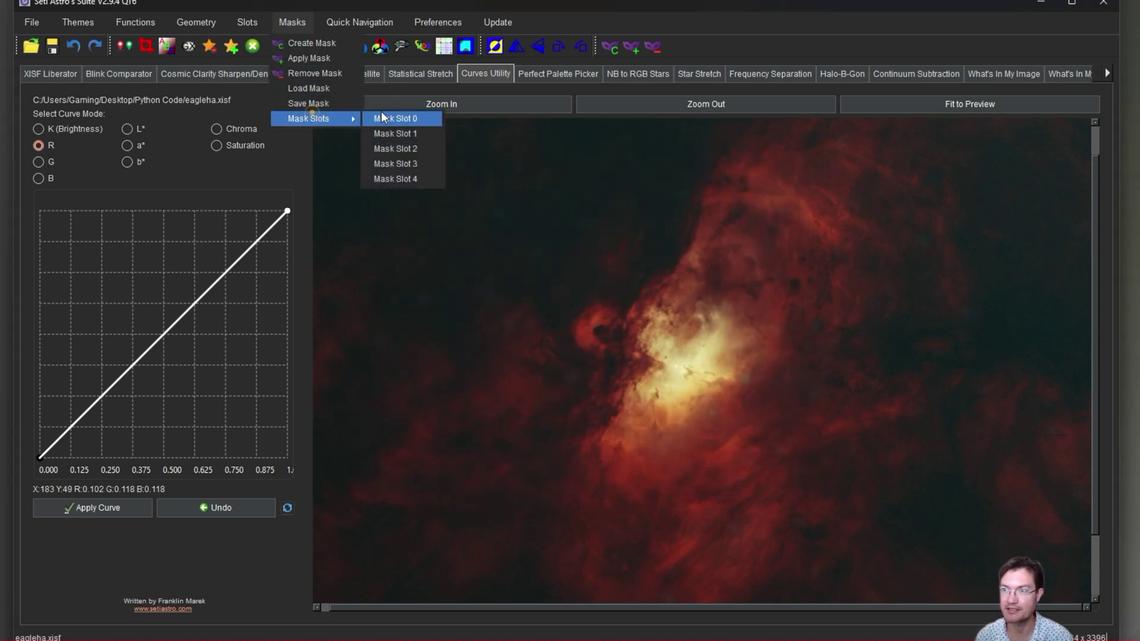
pyautogui.click(390, 112)
pyautogui.click(756, 168)
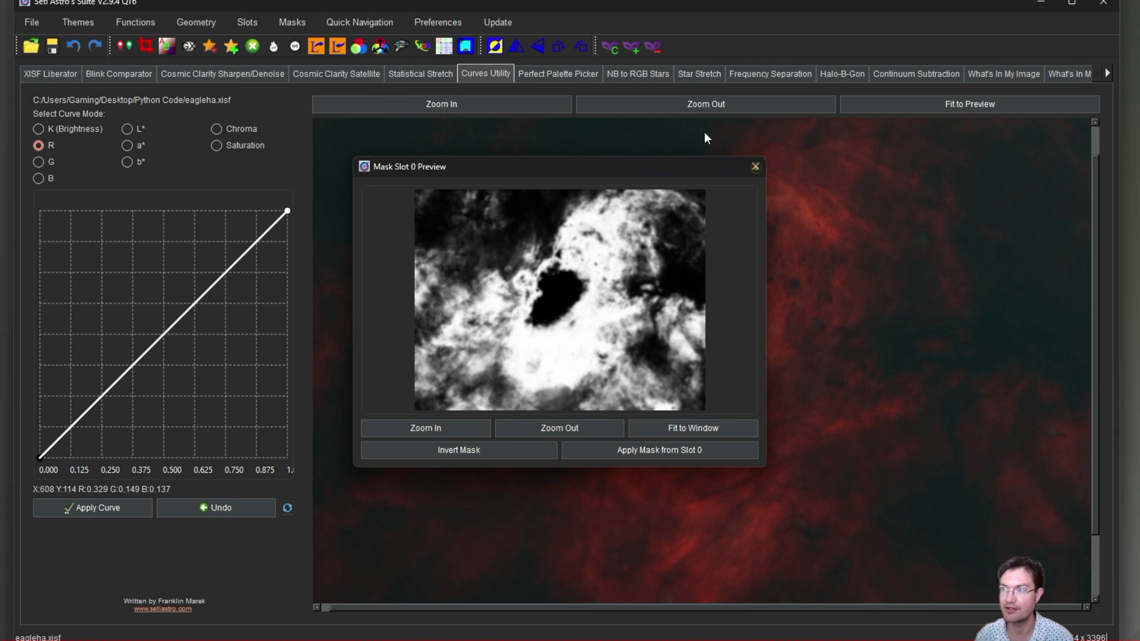
# Reapply the Slot 0 mask, remove it, and compare against the unadjusted image.
pyautogui.click(625, 49)
pyautogui.click(571, 338)
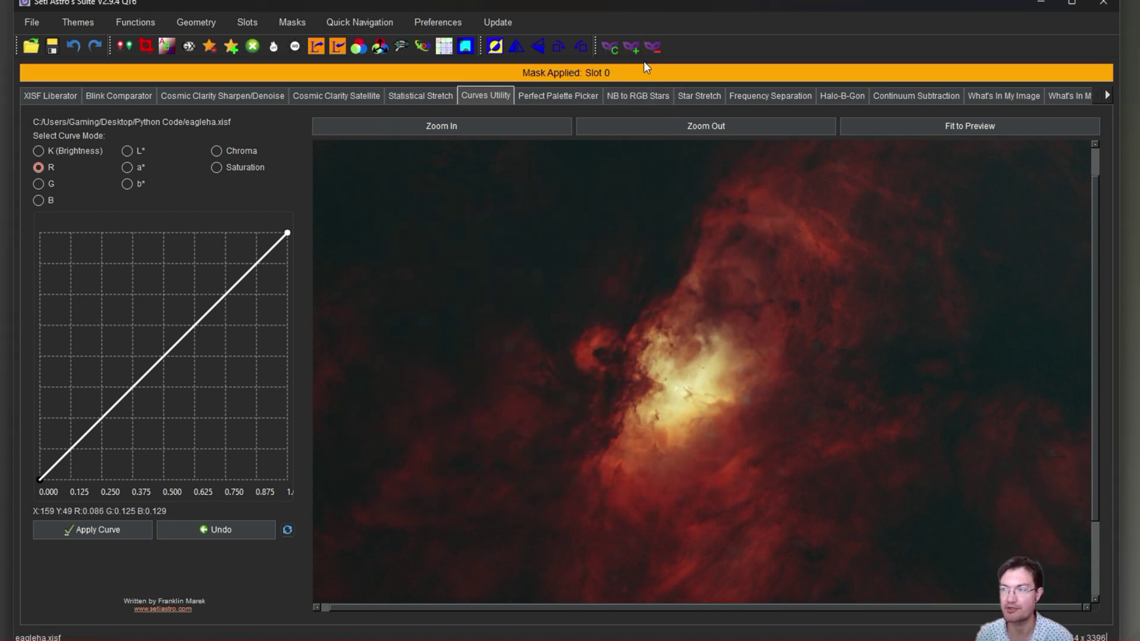
pyautogui.click(657, 50)
pyautogui.click(587, 359)
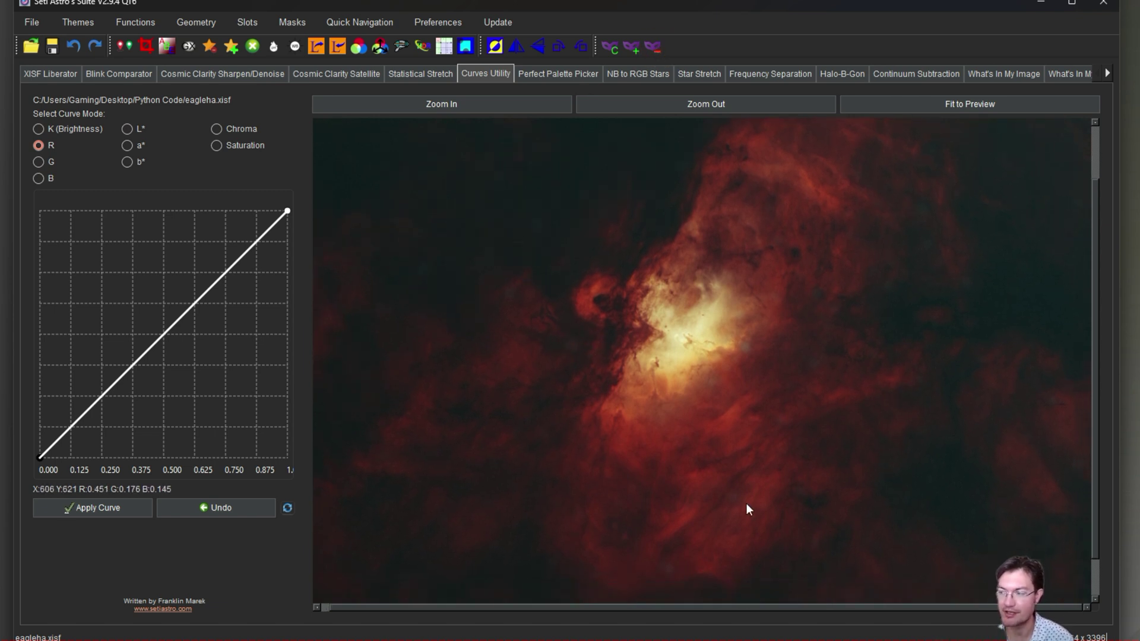
pyautogui.click(797, 498)
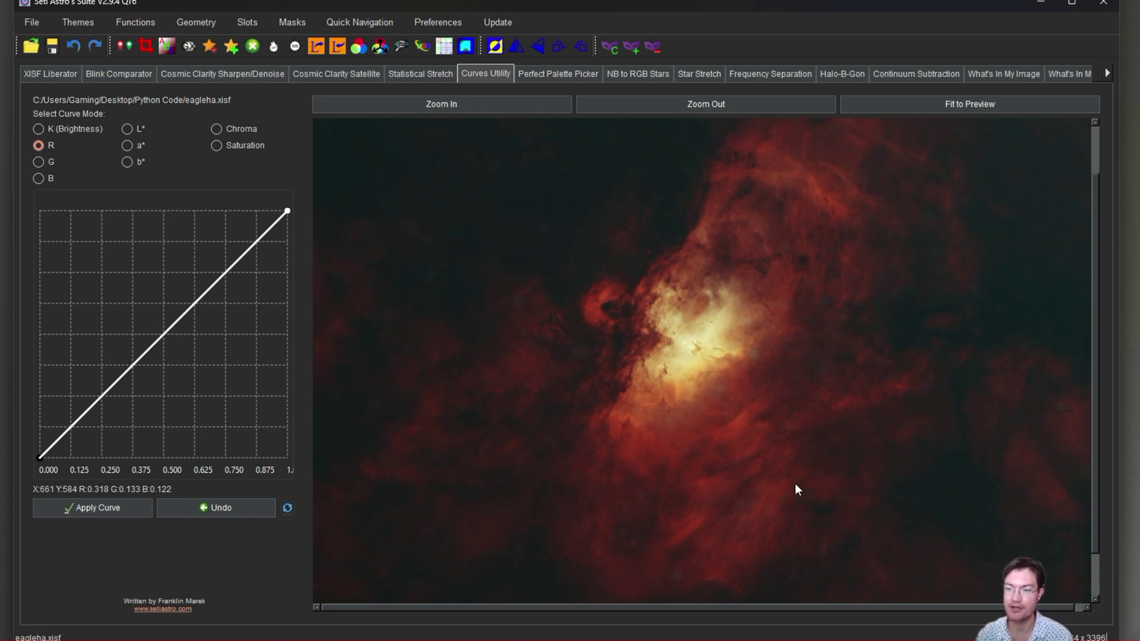
pyautogui.click(783, 426)
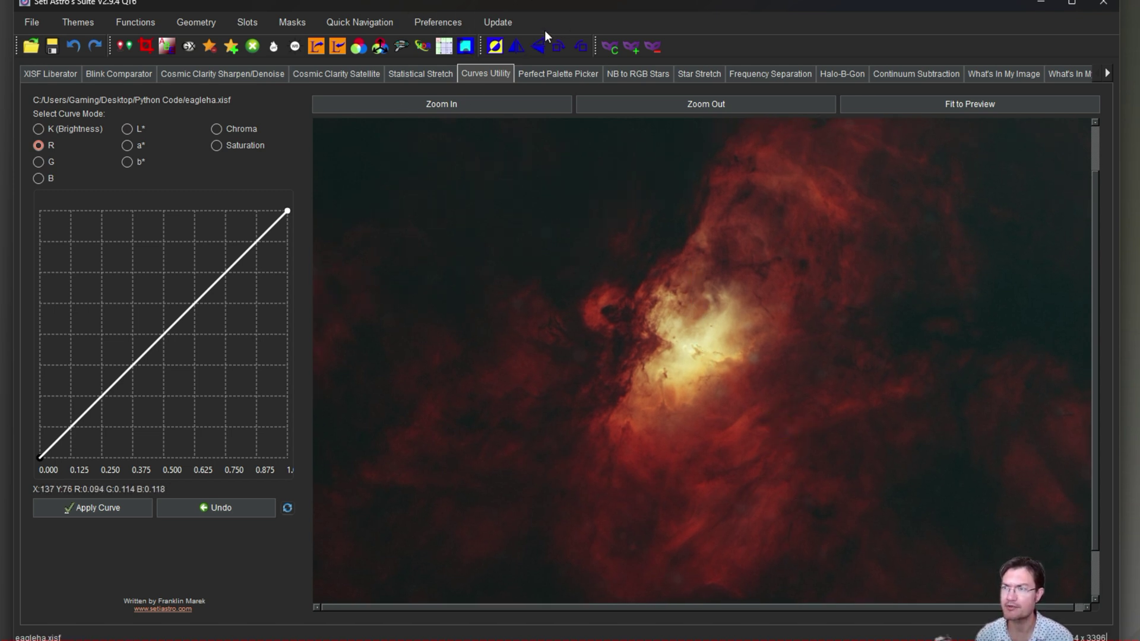
# Invert the image colours and then invert them back to normal.
pyautogui.click(503, 52)
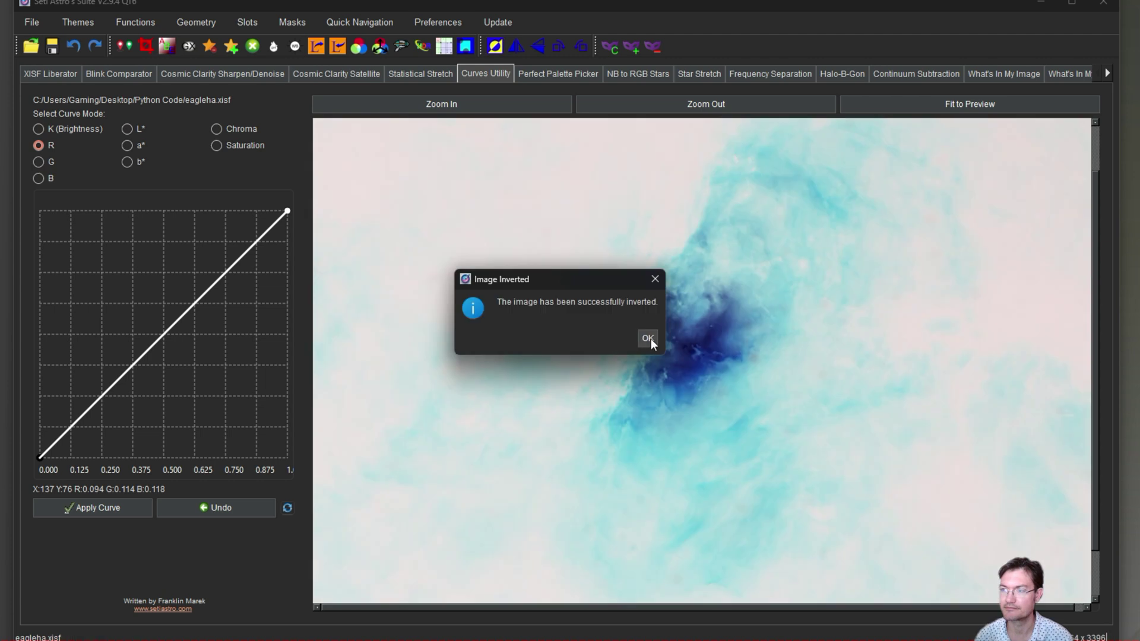
pyautogui.click(647, 338)
pyautogui.click(495, 48)
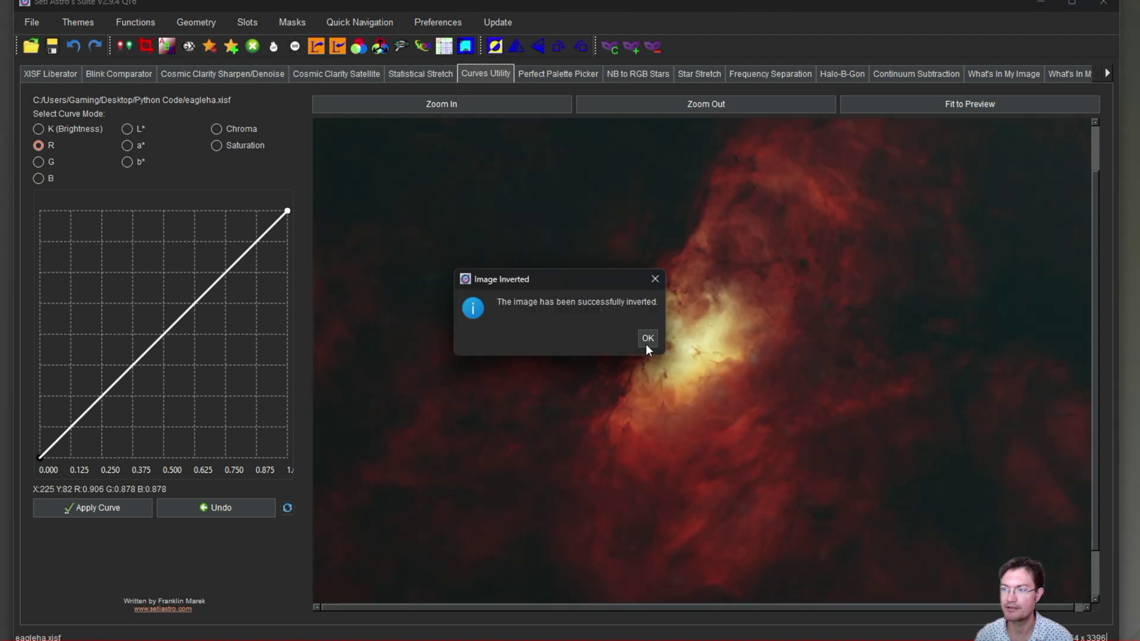
pyautogui.click(647, 339)
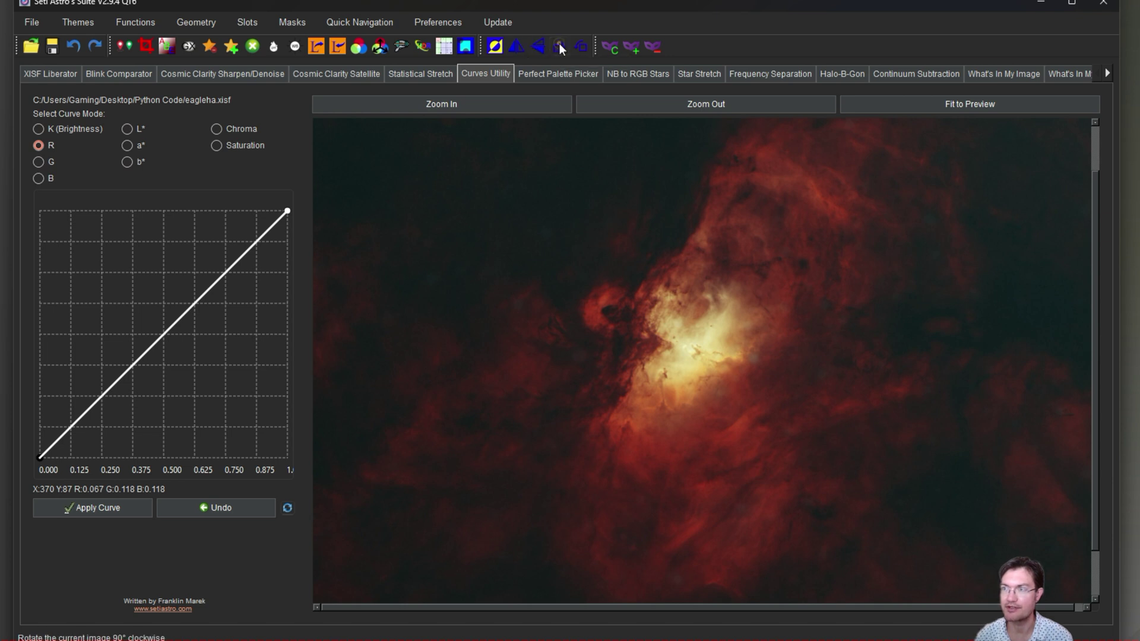
# Rotate the Eagle Nebula image 90° clockwise.
pyautogui.click(559, 46)
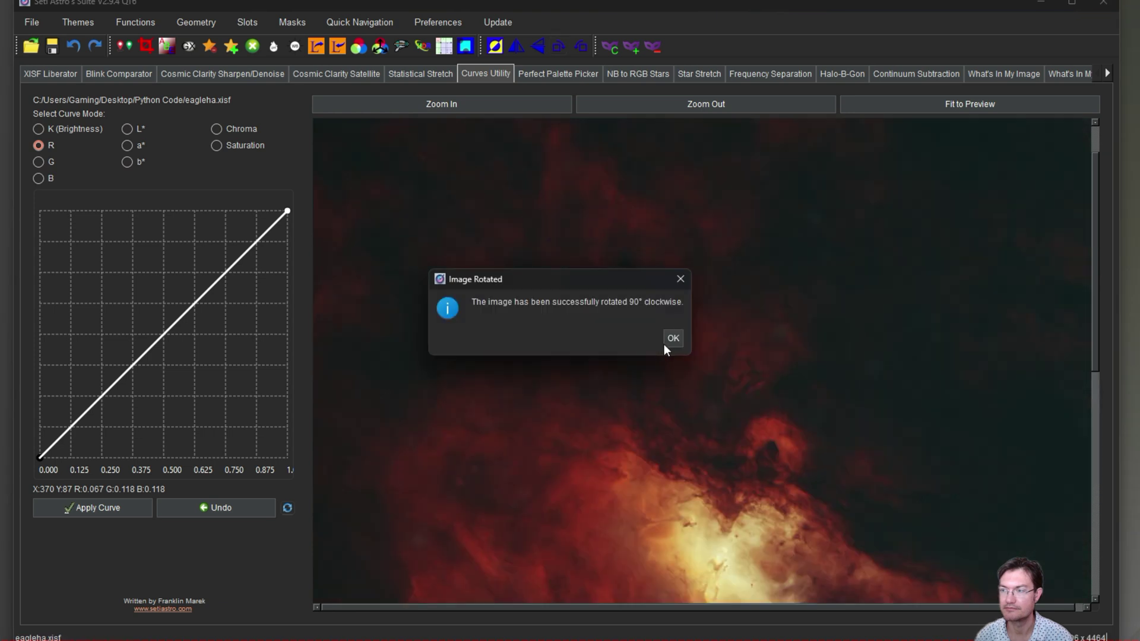
pyautogui.click(674, 338)
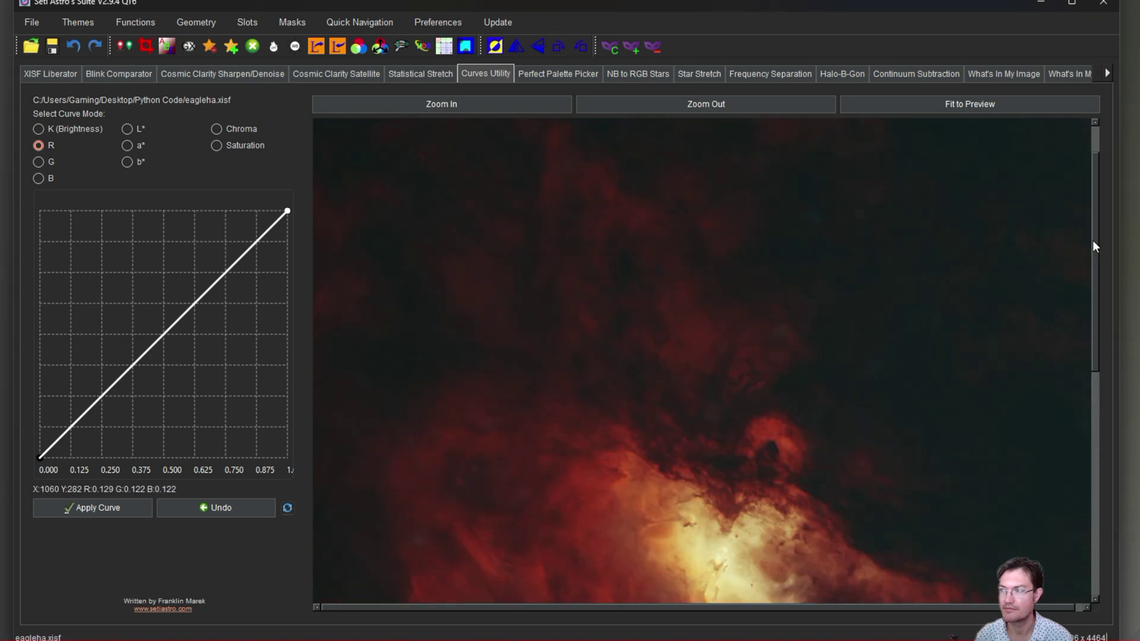
pyautogui.moveTo(1092, 240); pyautogui.dragTo(1115, 354)
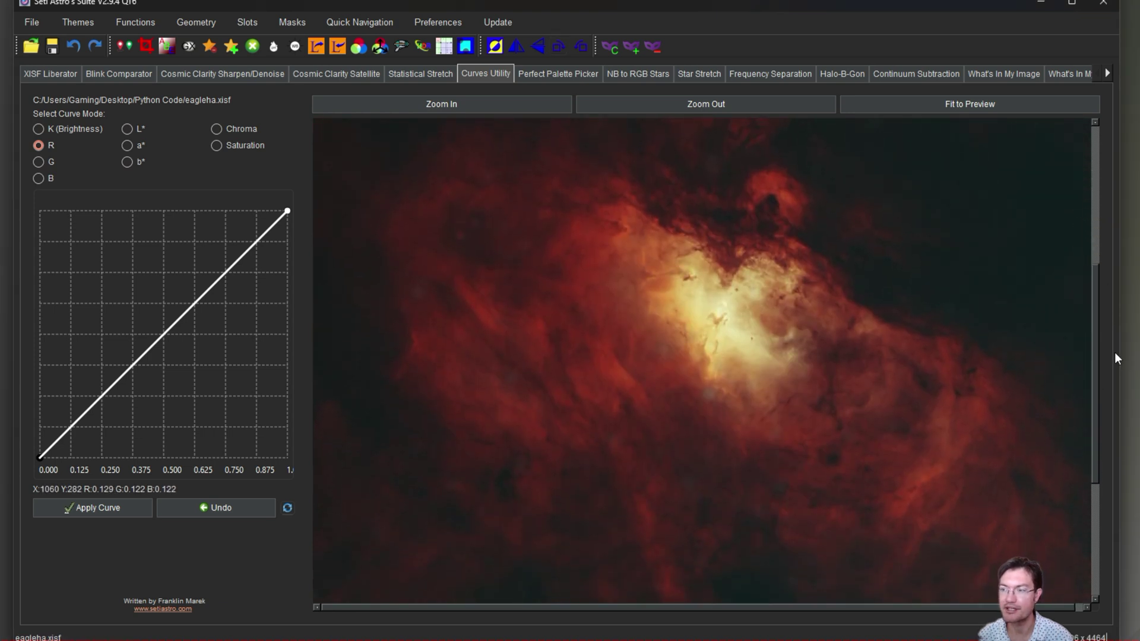